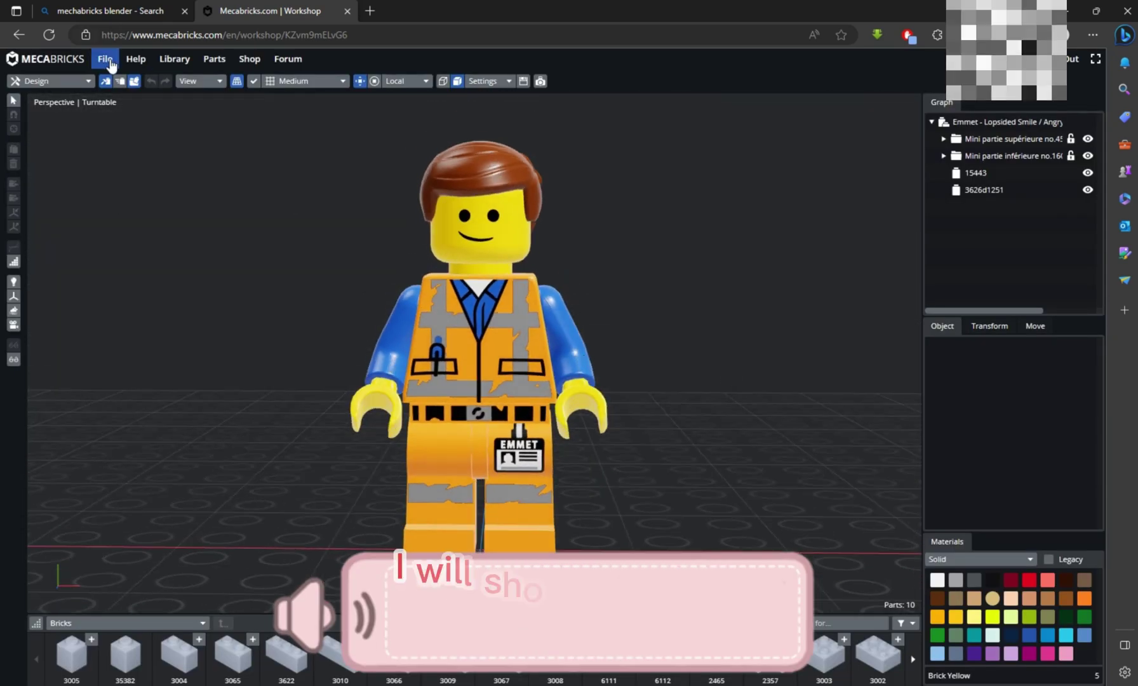
Export the Emmet minifigure model in the Blender Add-on (.zmbx) format.
click(115, 143)
click(594, 188)
click(598, 208)
click(641, 245)
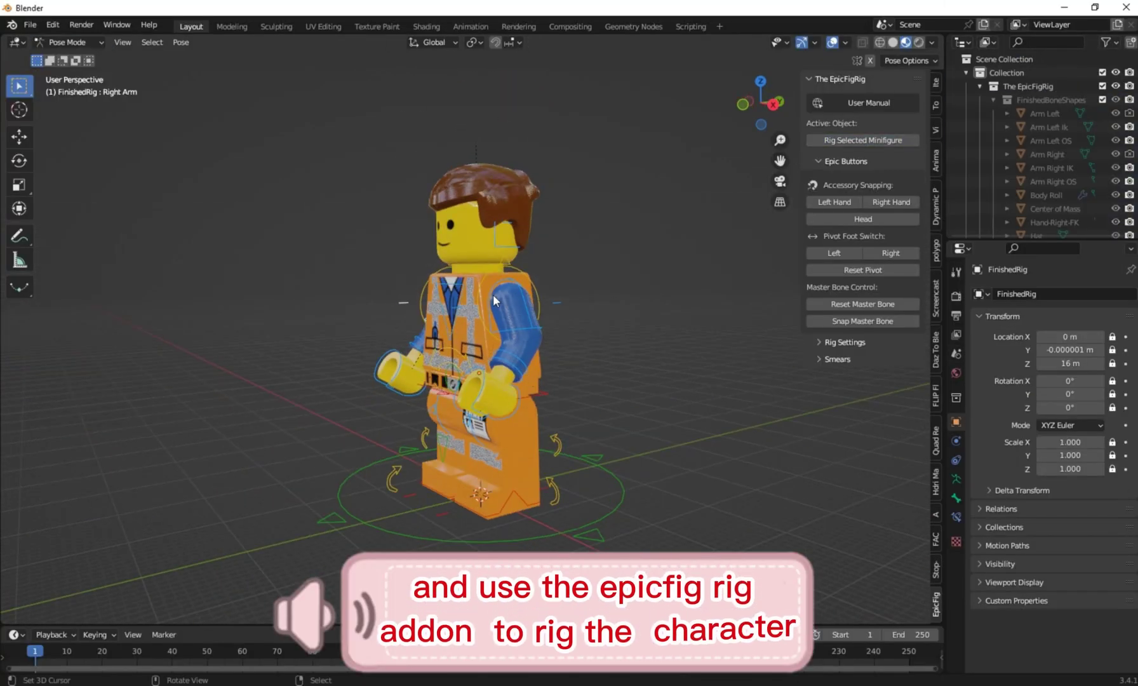
click(489, 293)
middle_drag(536, 511, 584, 343)
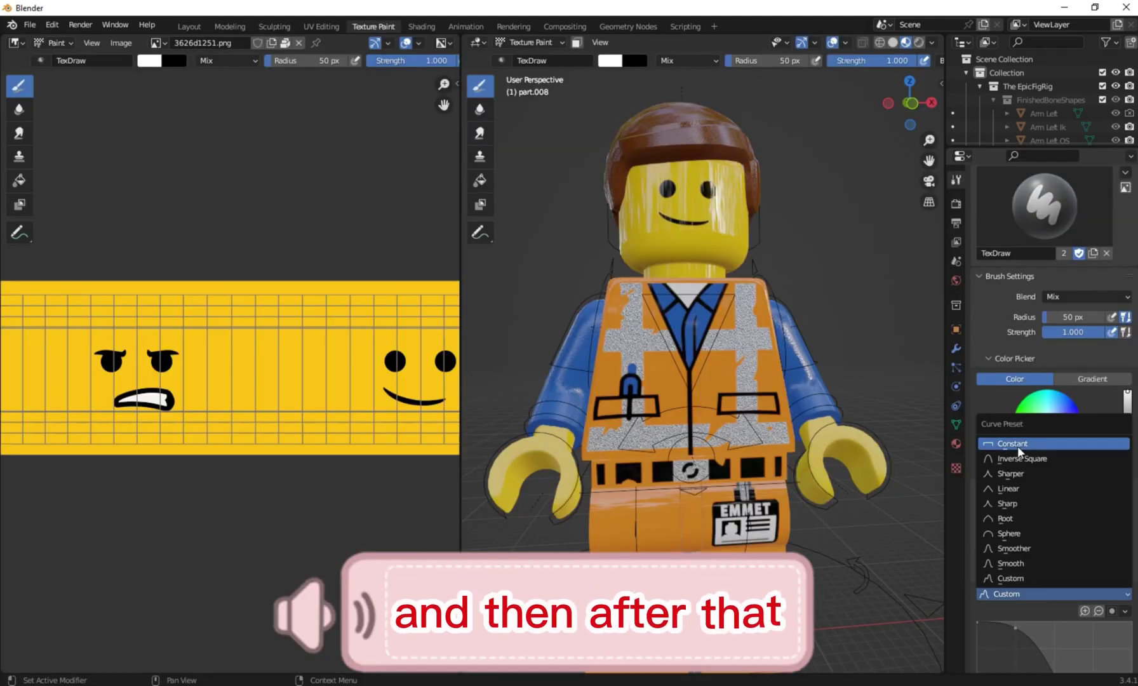
Set the TexDraw brush falloff to Constant, choose a paint colour and paint on the 3626d1251.png face texture.
click(1018, 446)
scroll(1029, 546, down, 3)
mouse_move(826, 406)
middle_down()
mouse_move(803, 416)
mouse_move(826, 423)
middle_up()
click(1005, 424)
click(1024, 379)
click(302, 348)
scroll(291, 373, down, 1)
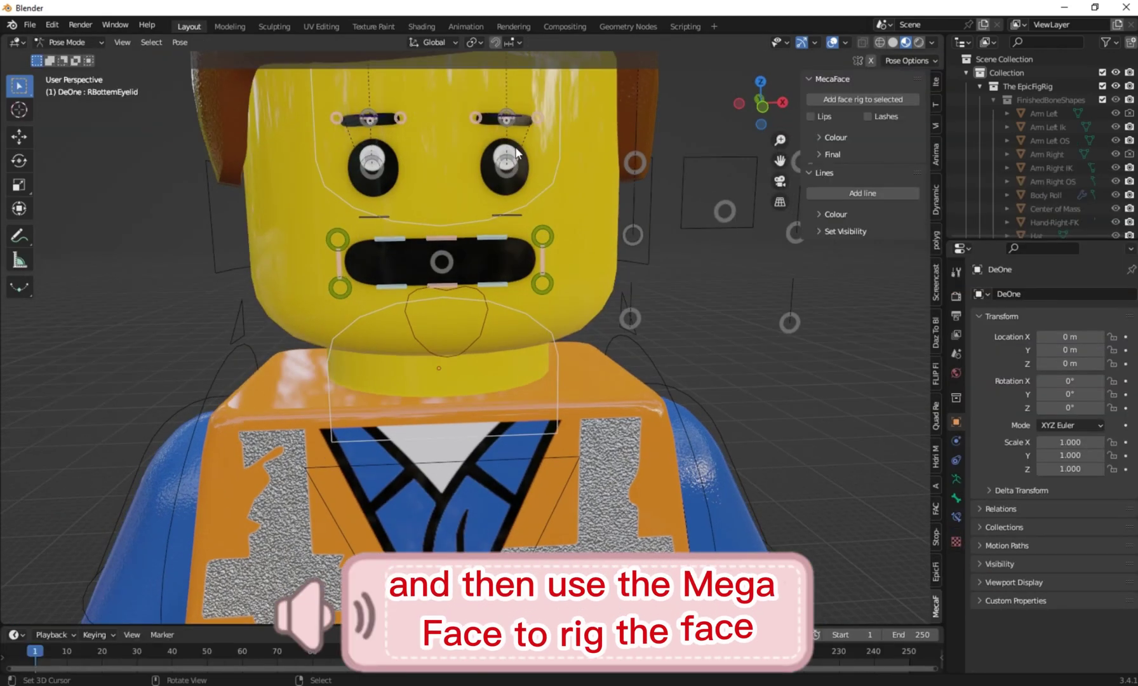
Try moving an eye control of the face rig and scaling the eyebrow control, including along the Z axis.
key(g)
right_click(522, 144)
right_click(506, 215)
shift+right_click(520, 118)
key(s)
right_click(726, 418)
key(s)
key(z)
right_click(596, 262)
key(s)
right_click(572, 266)
Try moving the Tongue control of the face rig.
scroll(489, 330, down, 2)
right_click(474, 341)
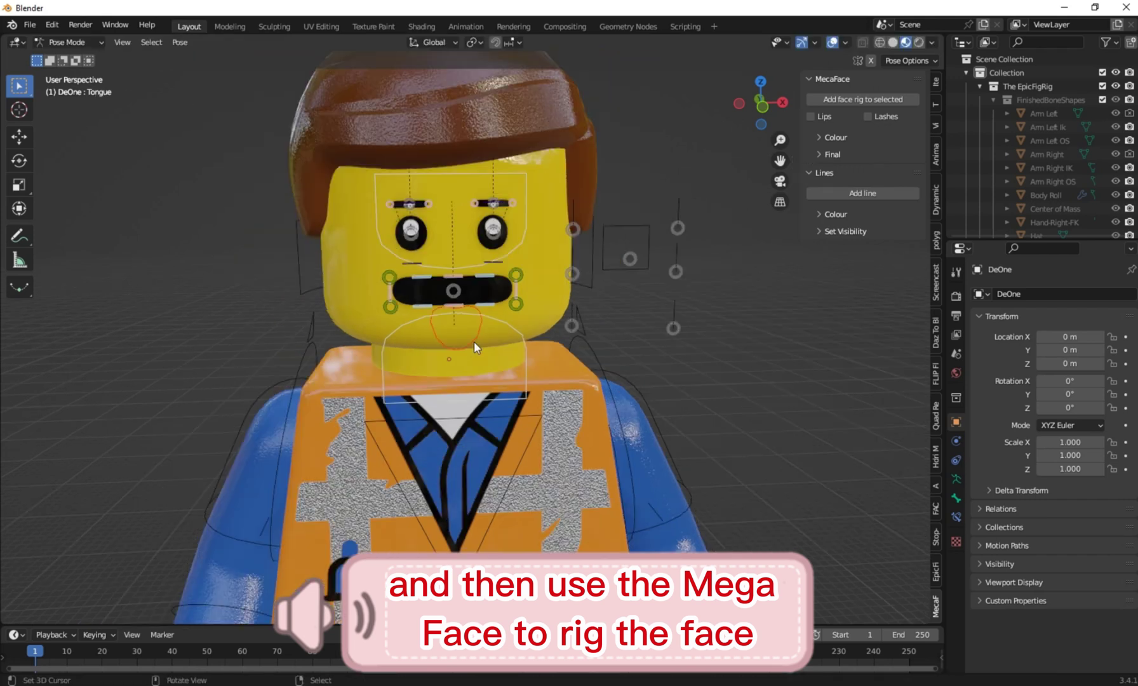
key(g)
right_click(440, 315)
Try moving the two end controls of one eyebrow, one at a time.
scroll(457, 292, up, 1)
right_click(524, 167)
key(g)
right_click(532, 182)
right_click(475, 167)
key(g)
right_click(468, 183)
Try scaling the middle control of the same eyebrow, both uniformly and along the Z axis.
right_click(499, 169)
shift+right_click(499, 167)
middle_drag(508, 197, 491, 197)
key(s)
right_click(588, 416)
key(s)
right_click(711, 459)
key(s)
key(z)
right_click(619, 388)
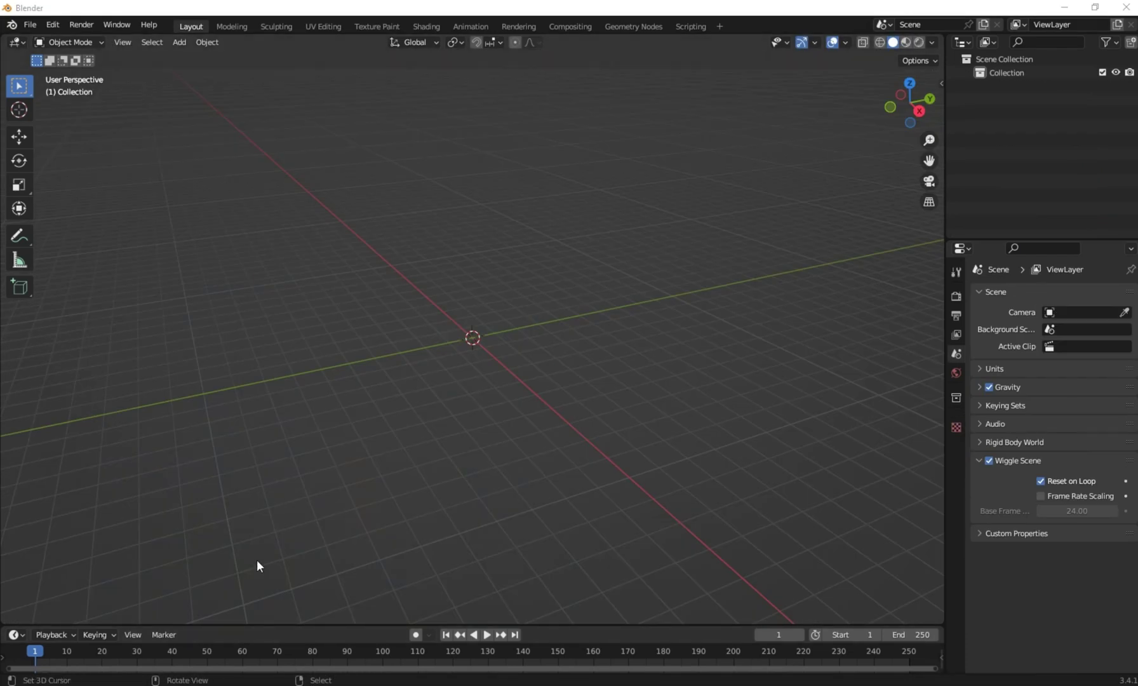
middle_drag(513, 372, 509, 366)
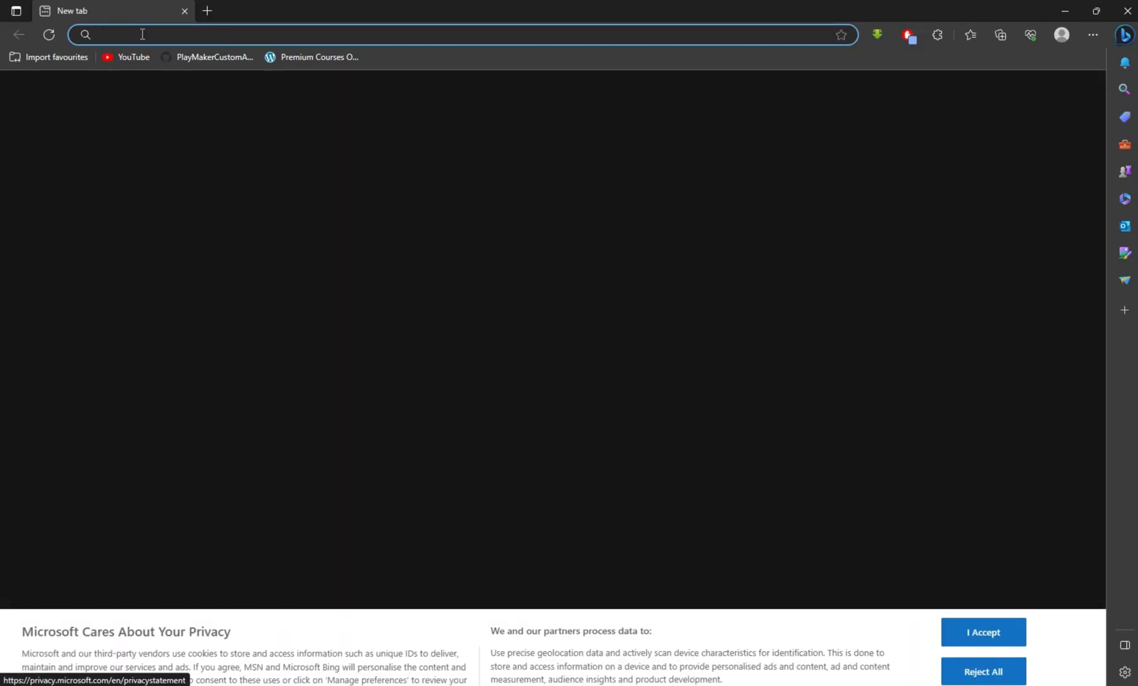
Switch to the web browser and search for "mechabricks blender".
text(me)
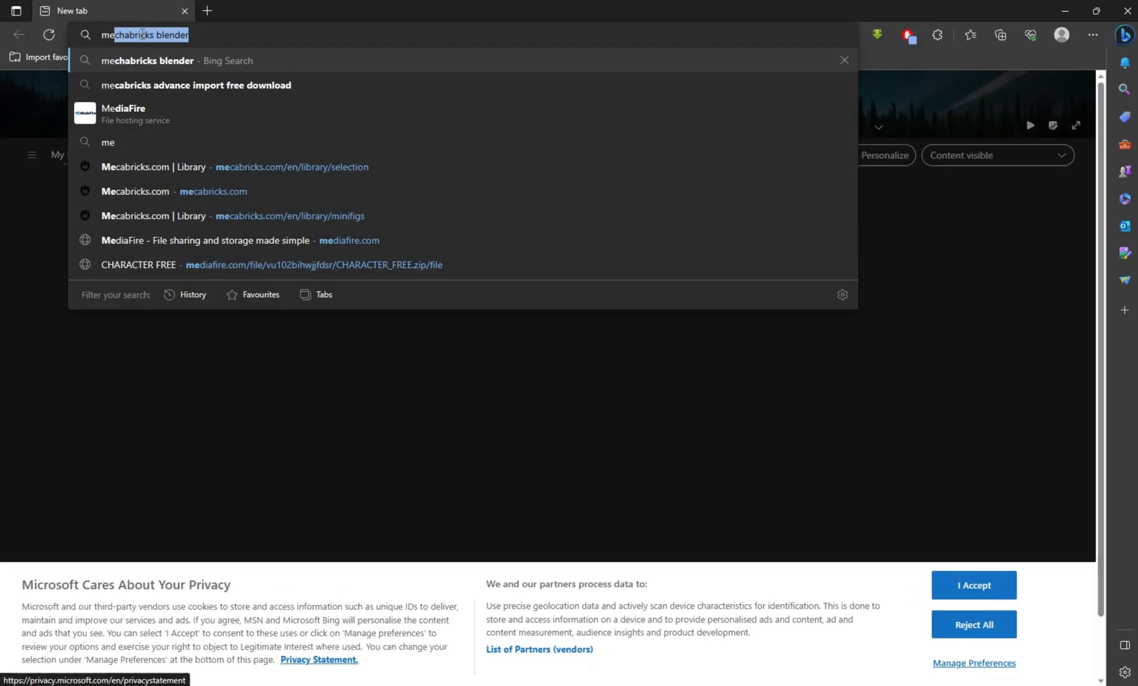
text(chabr)
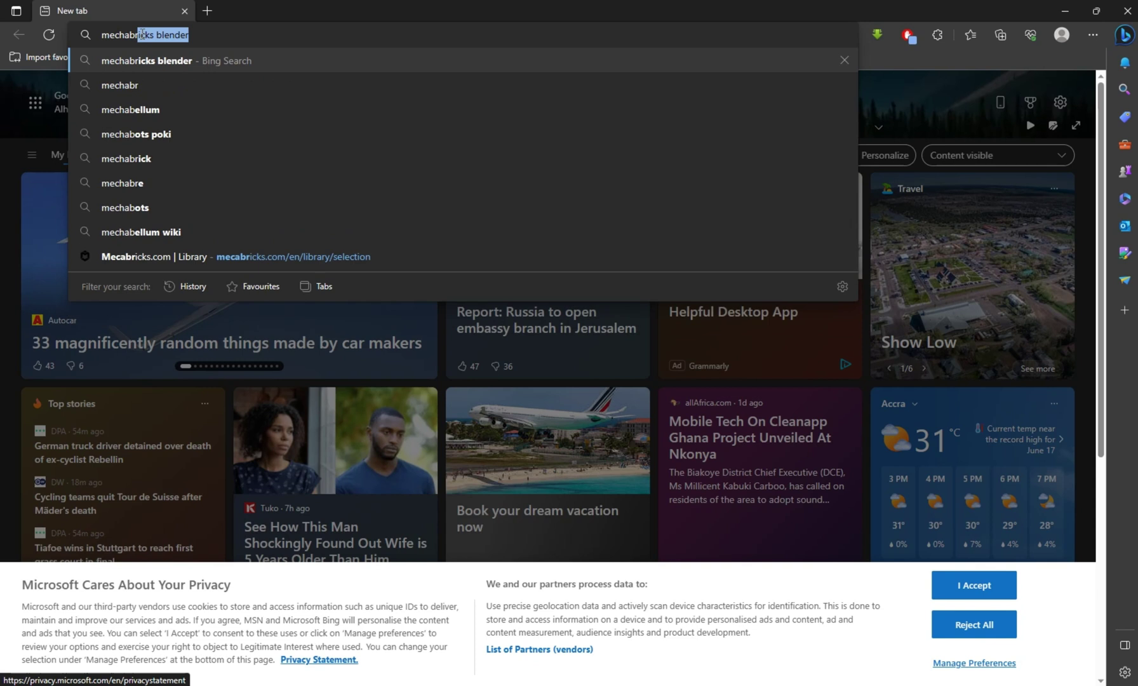
text(icks)
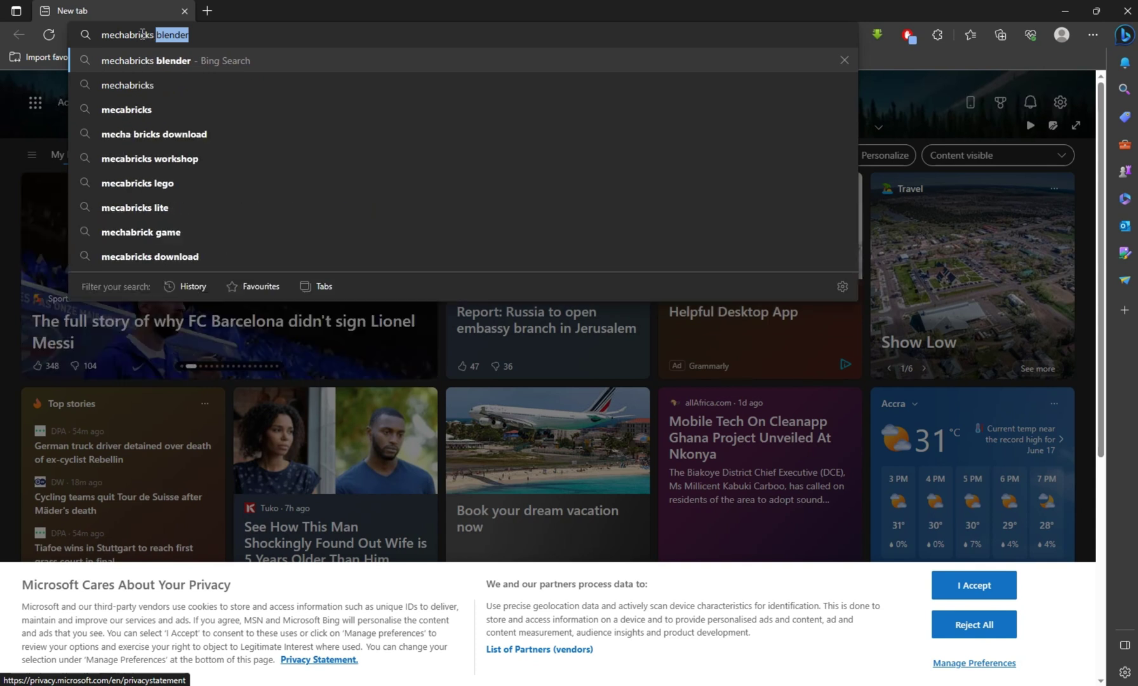
key(Return)
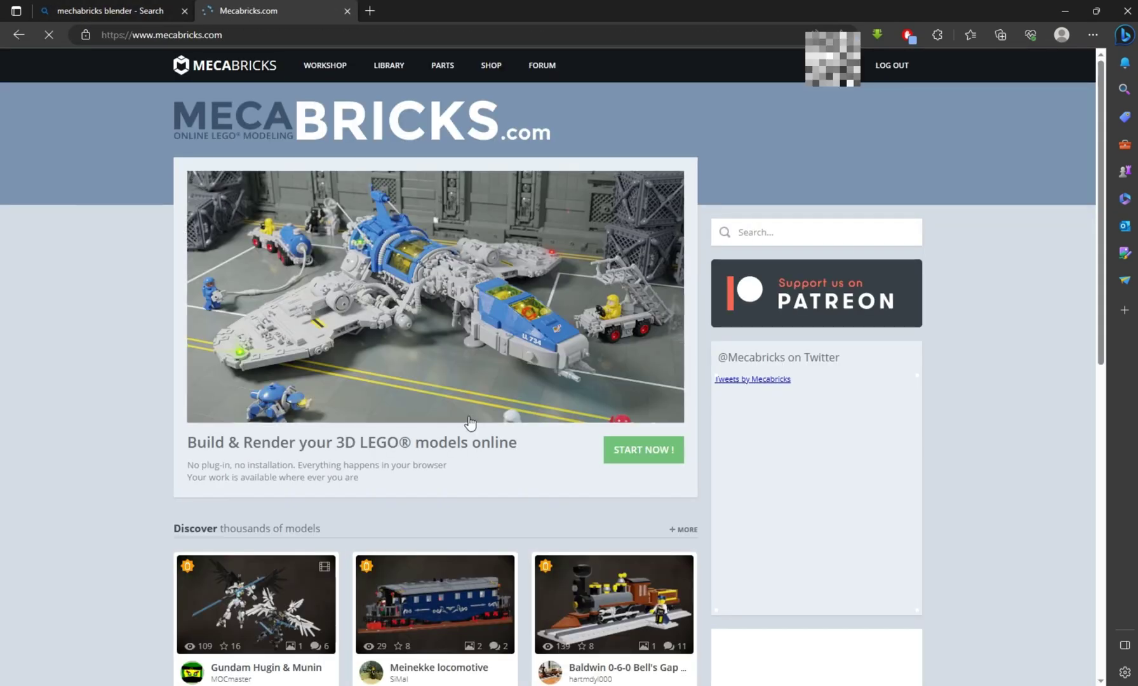
Open the Mecabricks library and show its Minifigures category.
scroll(470, 422, down, 10)
scroll(470, 421, up, 3)
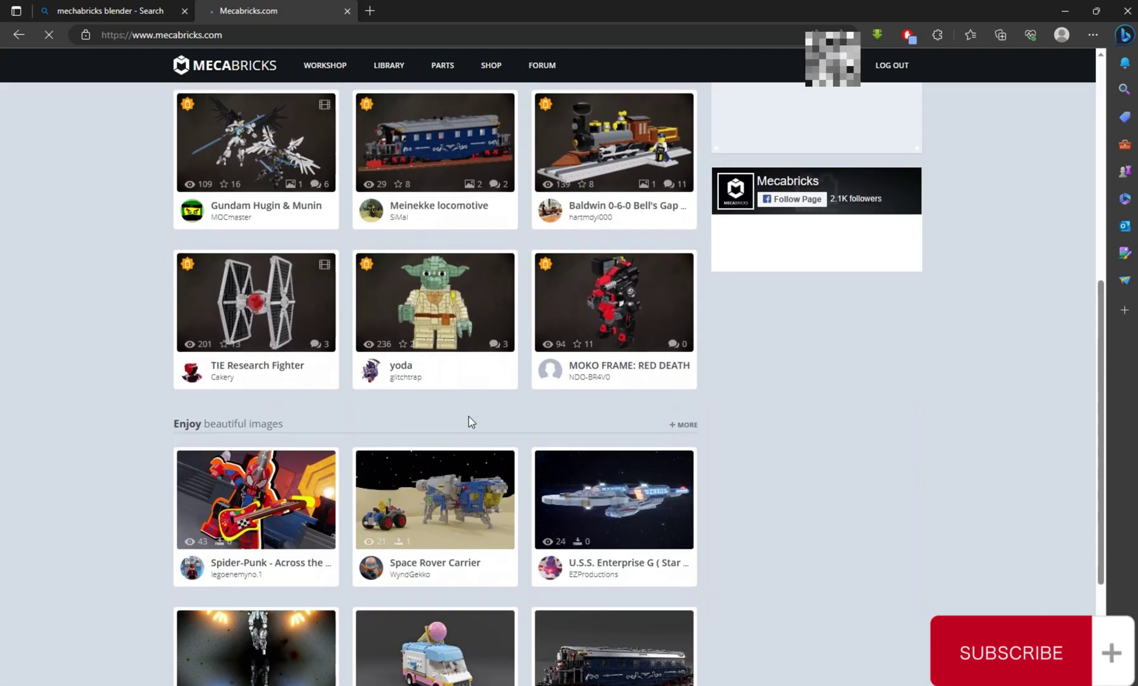
scroll(470, 406, up, 7)
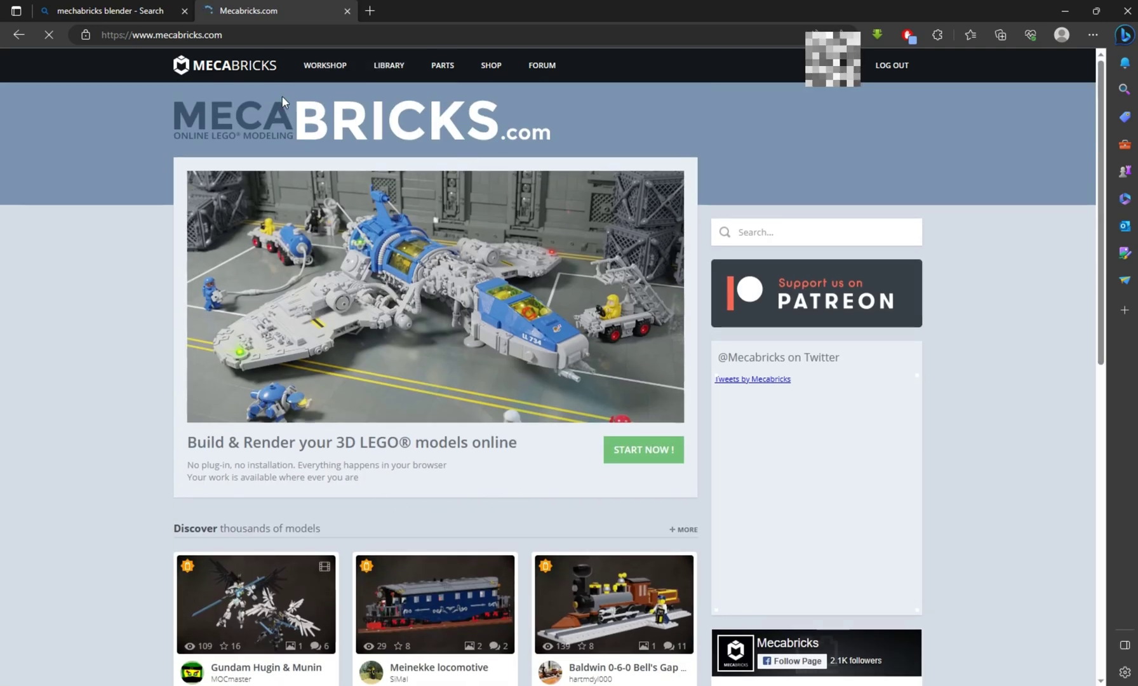
scroll(156, 113, down, 6)
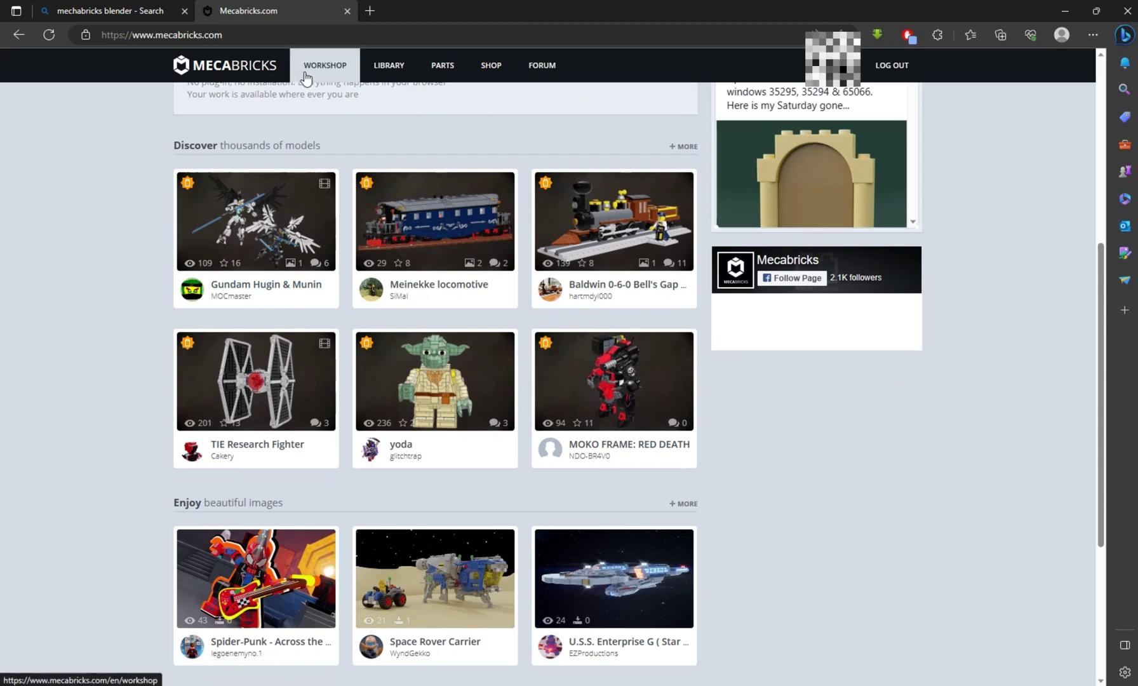
click(400, 76)
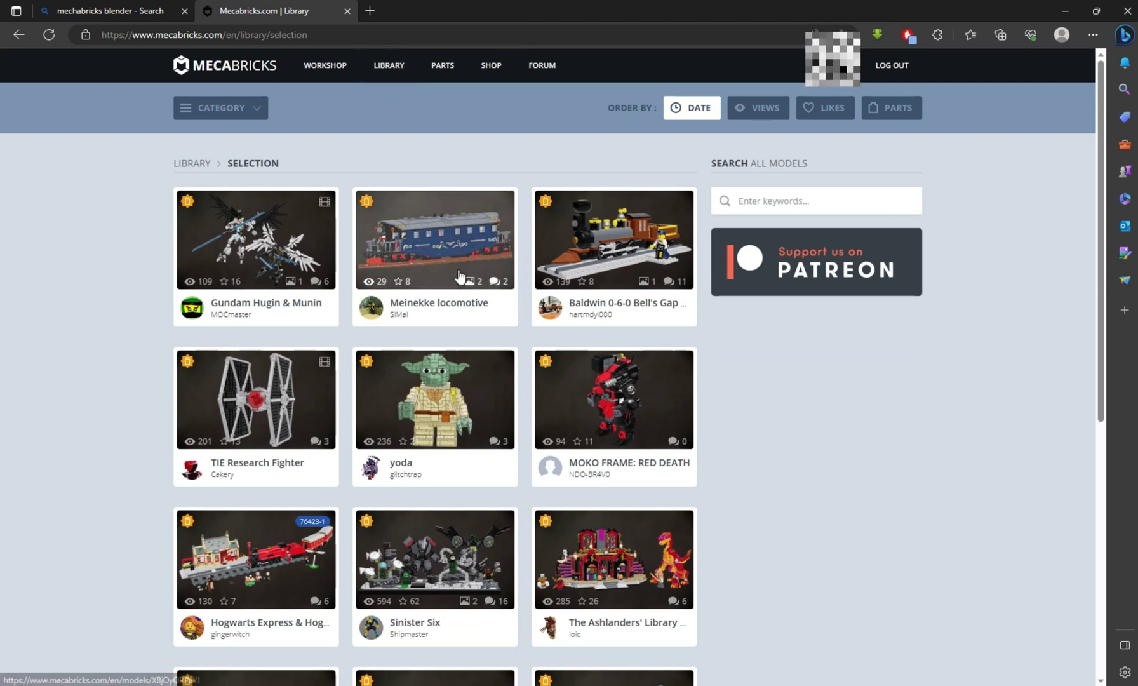
click(236, 108)
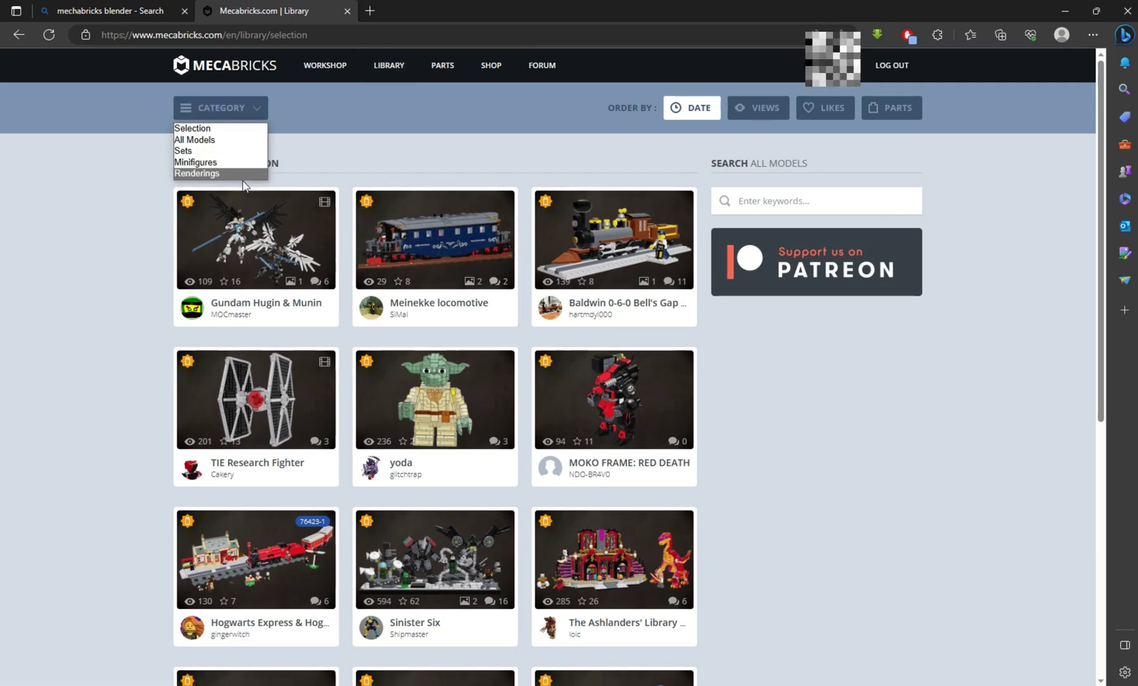
click(219, 162)
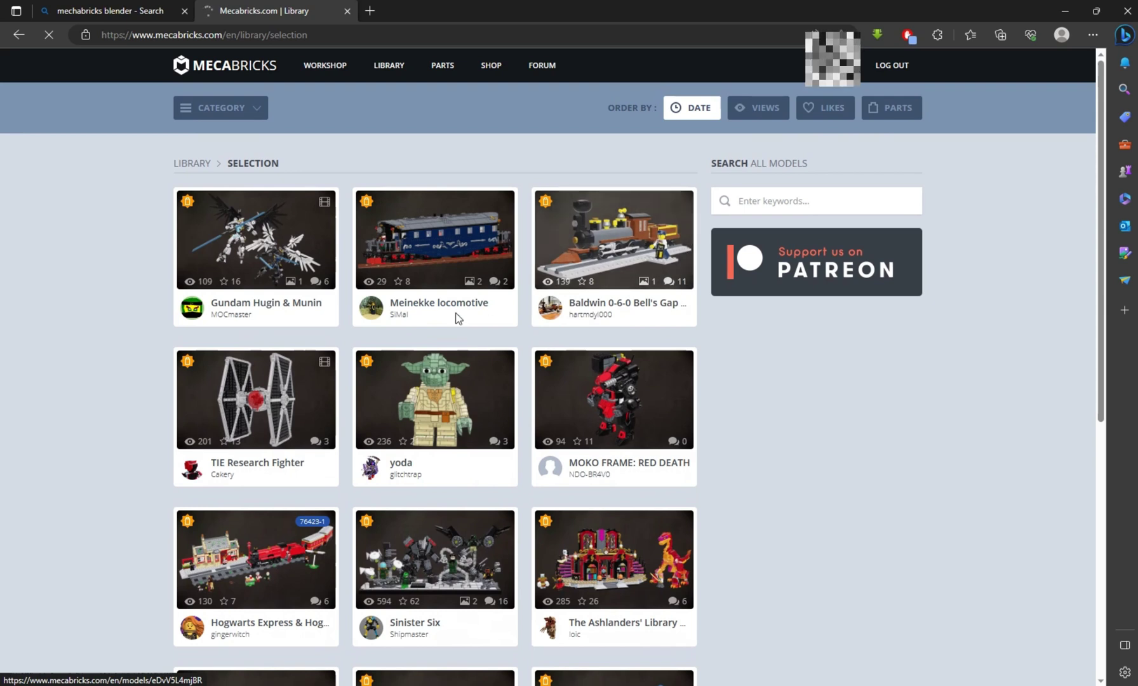
Search the model library for "emmet".
scroll(571, 355, down, 6)
scroll(805, 537, up, 6)
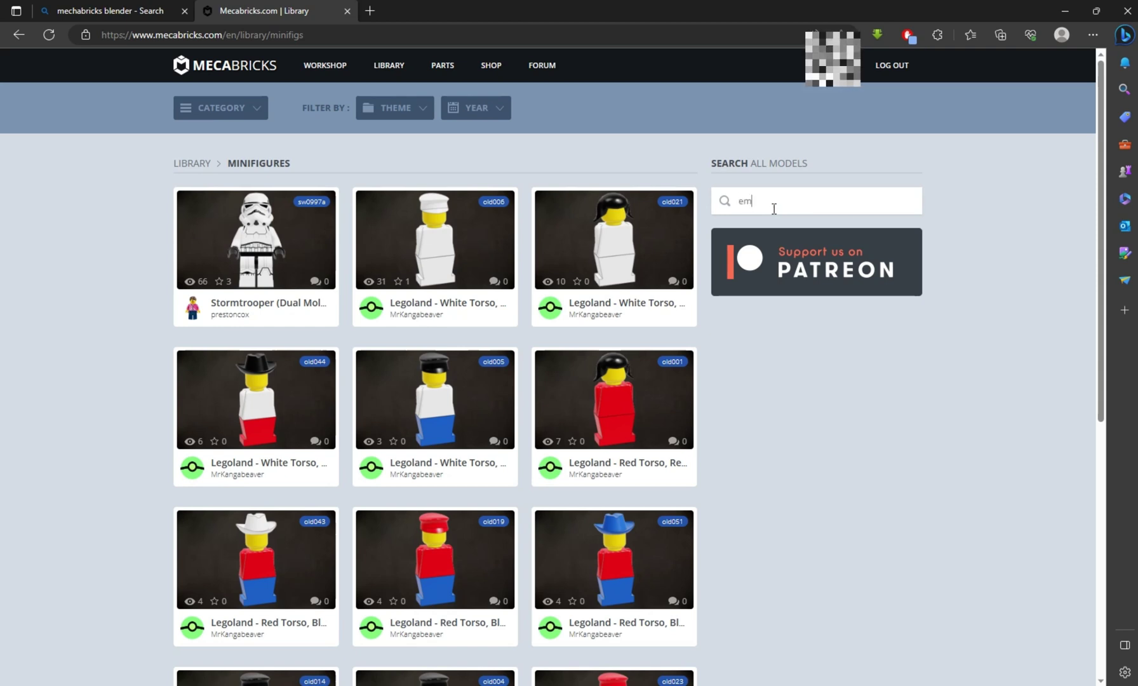
key(Return)
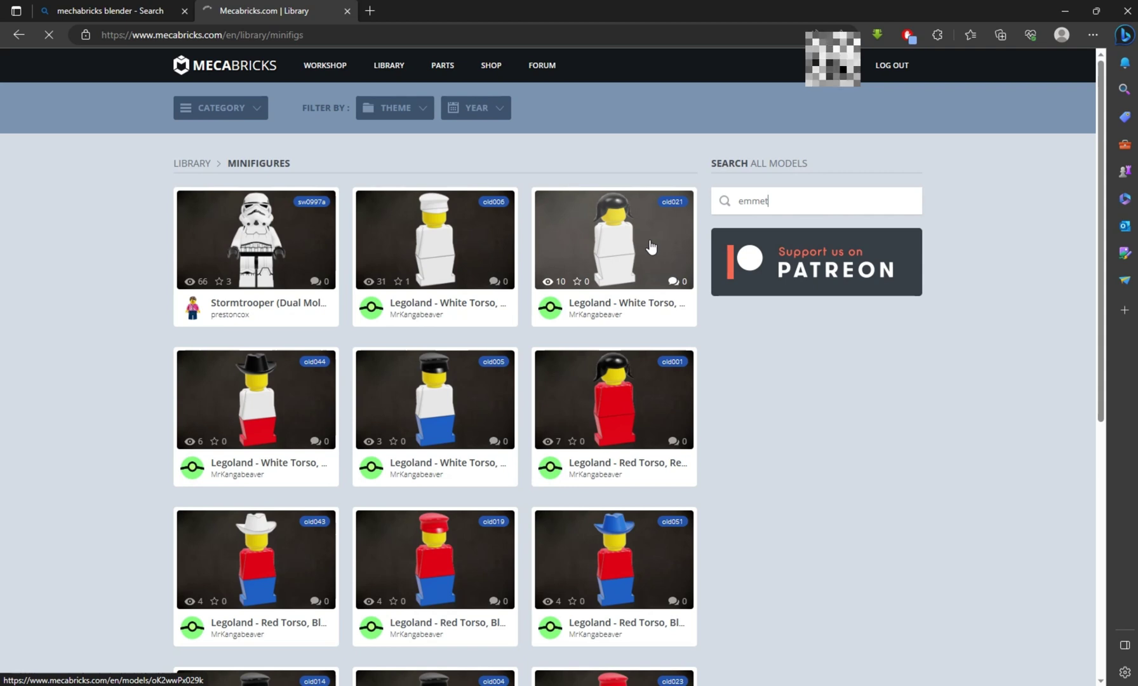
View the tlm059 model "Emmet - Wide Smile, Piece of Resistance" and return to the search results.
scroll(377, 365, down, 7)
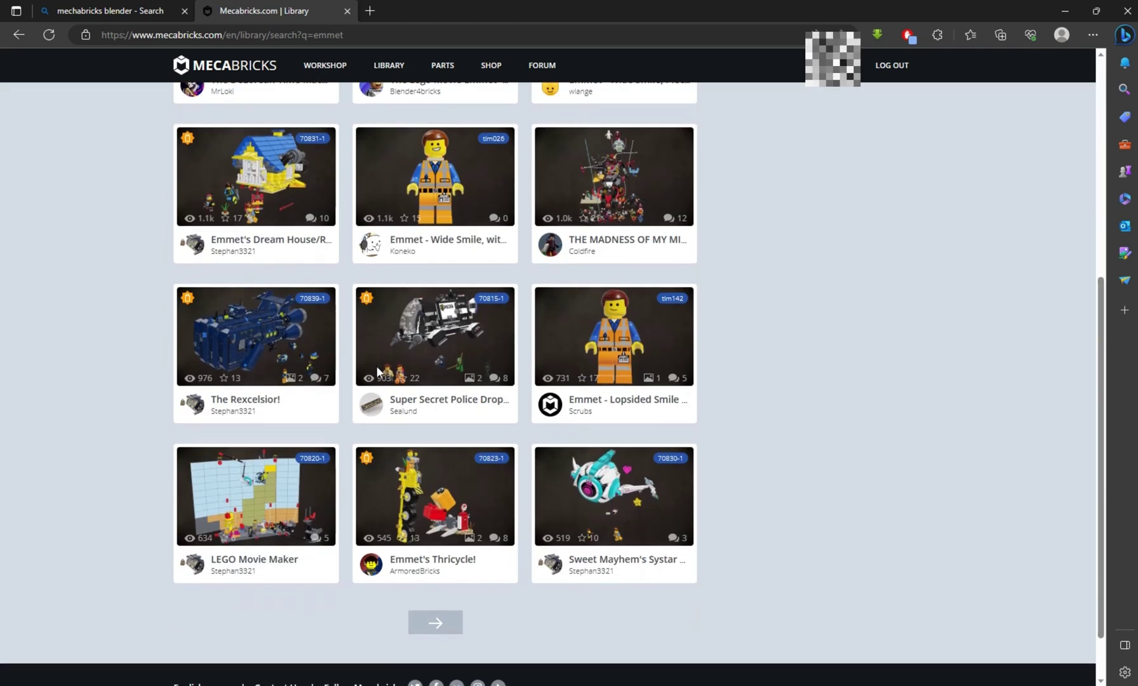
scroll(611, 298, up, 7)
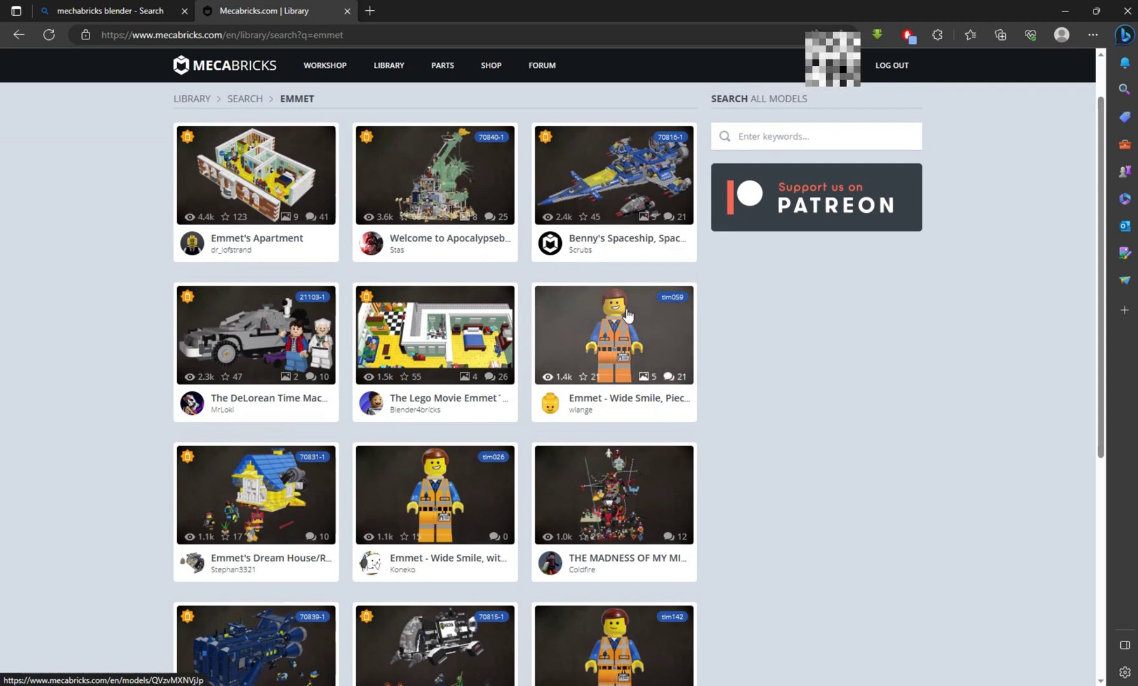
click(646, 343)
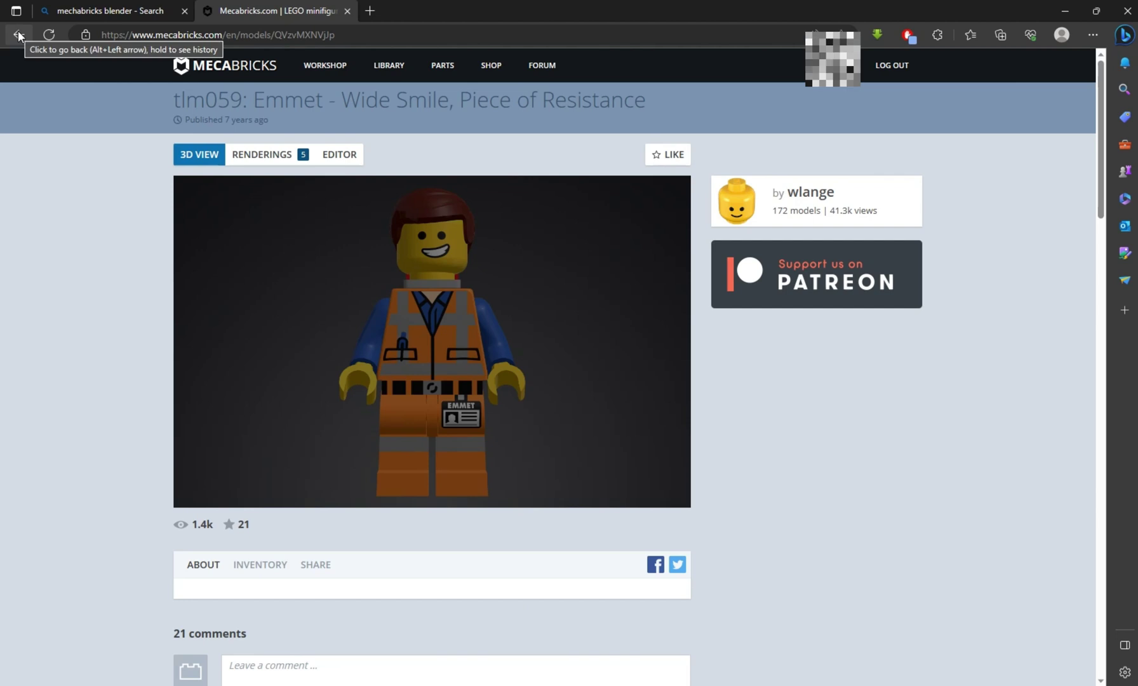
click(18, 36)
Open the tlm142 model "Emmet - Lopsided Smile / Angry, Worn Uniform" and inspect it in the 3D view.
scroll(611, 445, down, 3)
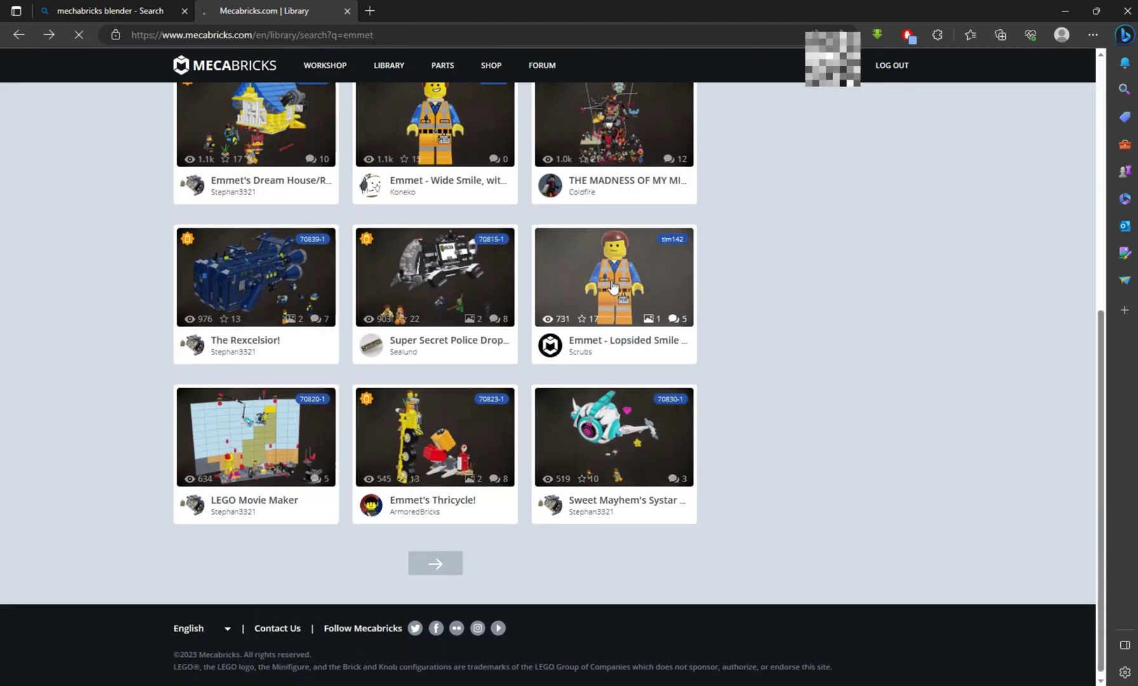
click(613, 287)
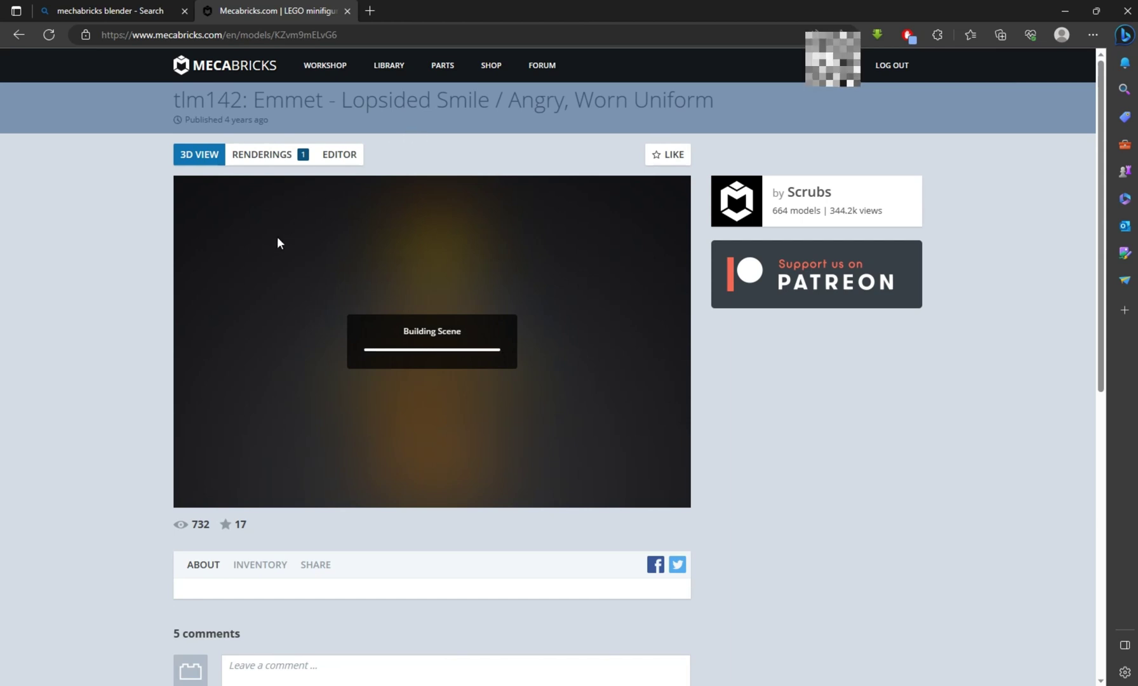
drag(568, 356, 507, 350)
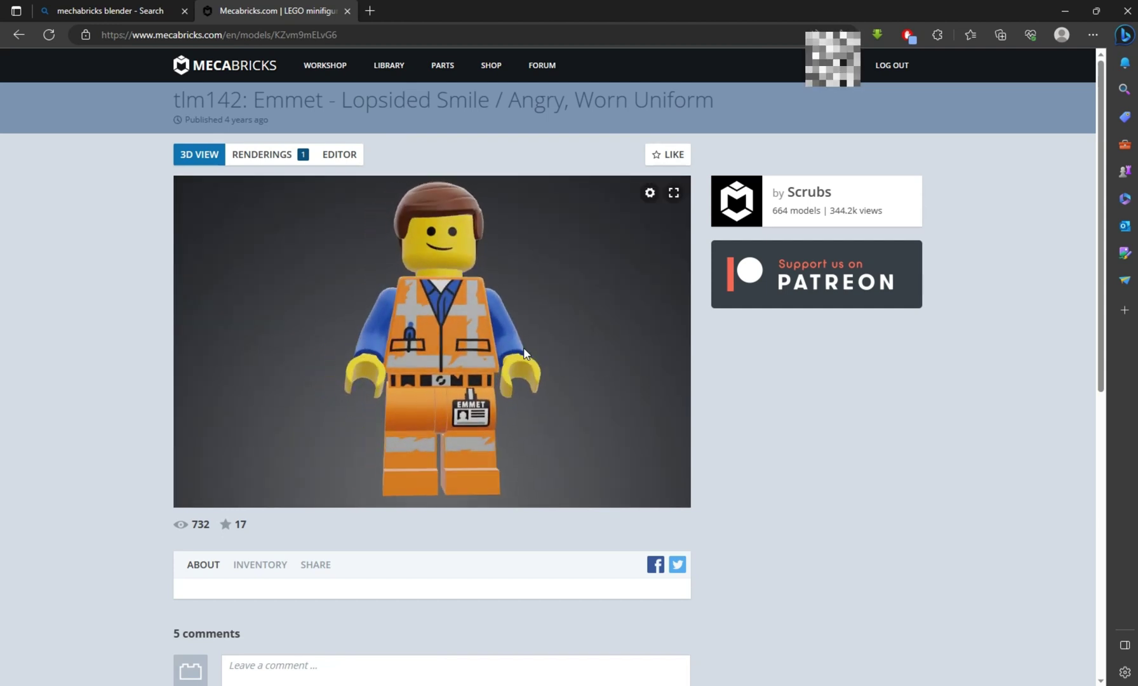
scroll(508, 351, up, 5)
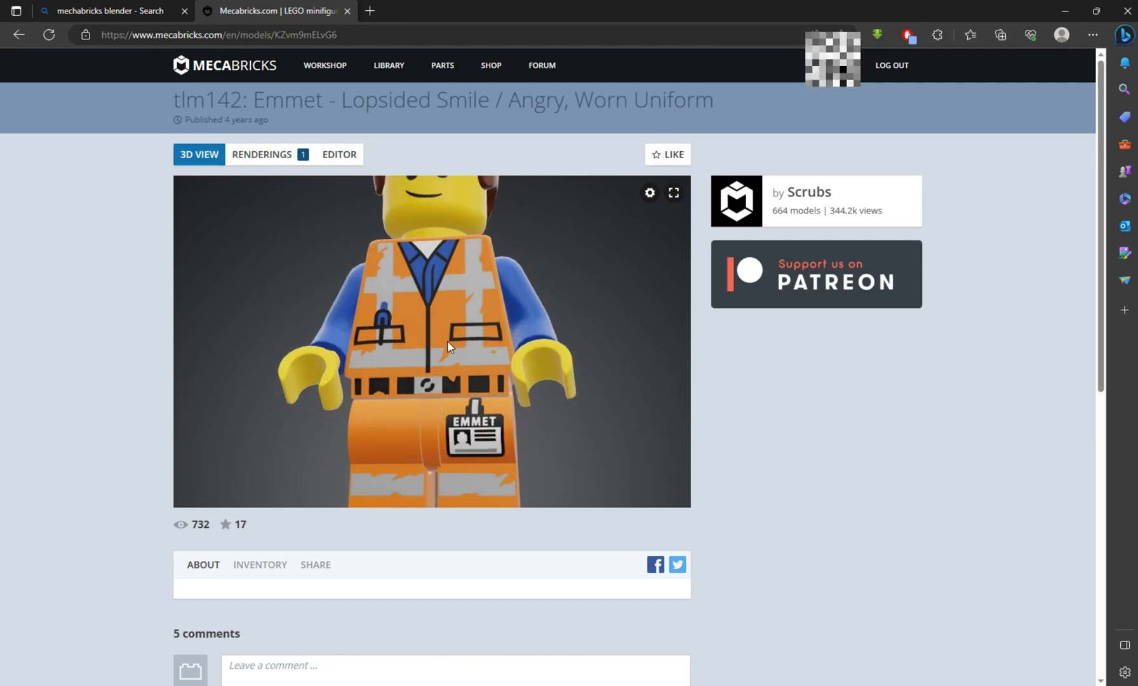
Open the tlm142 Emmet model in the workshop editor and check the whole figure.
click(325, 159)
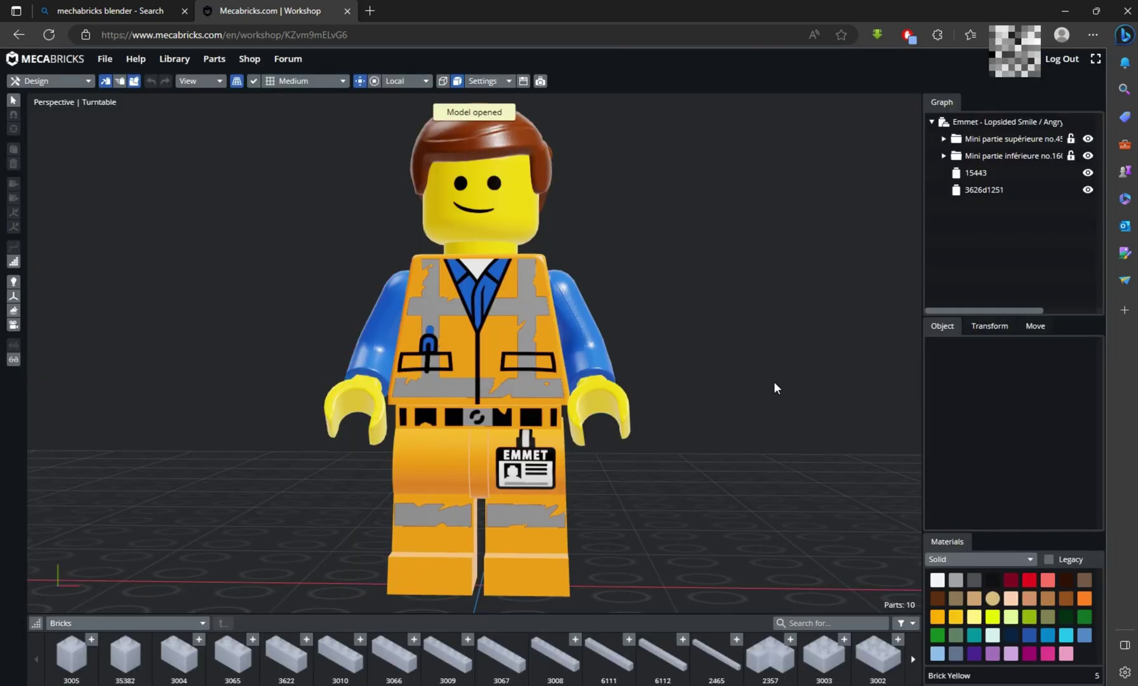
drag(773, 382, 726, 385)
scroll(763, 377, down, 4)
scroll(764, 377, up, 4)
scroll(745, 404, down, 2)
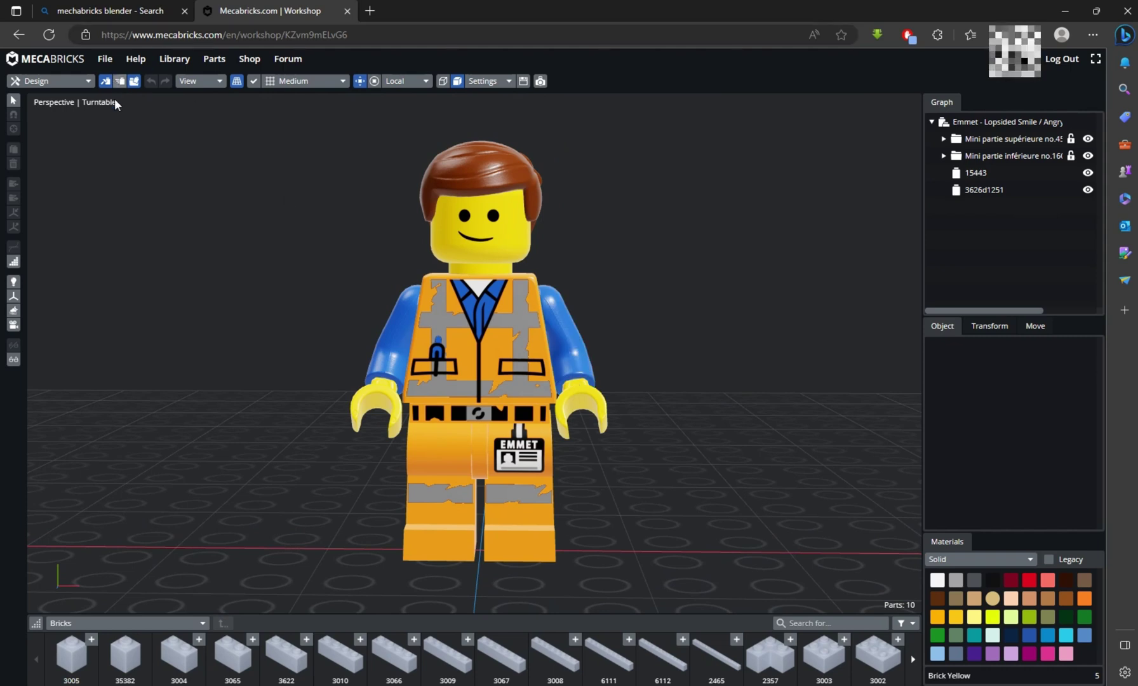
Export the opened Emmet model from the workshop with the format set to Blender Add-on (.zmbx).
click(105, 59)
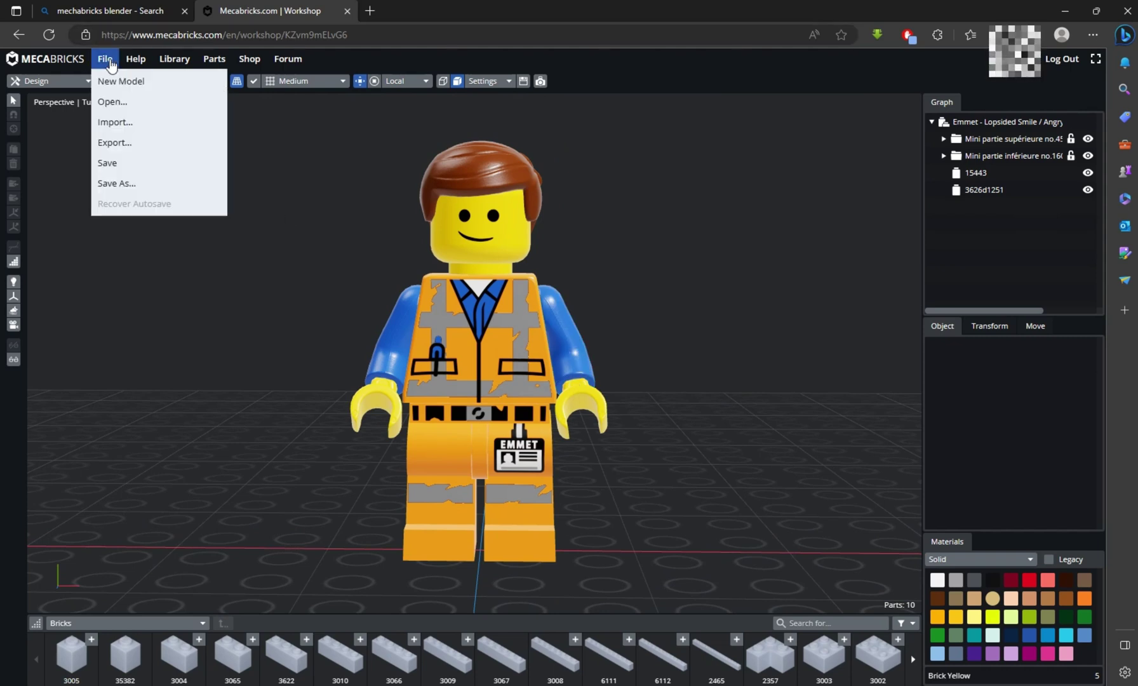
click(121, 143)
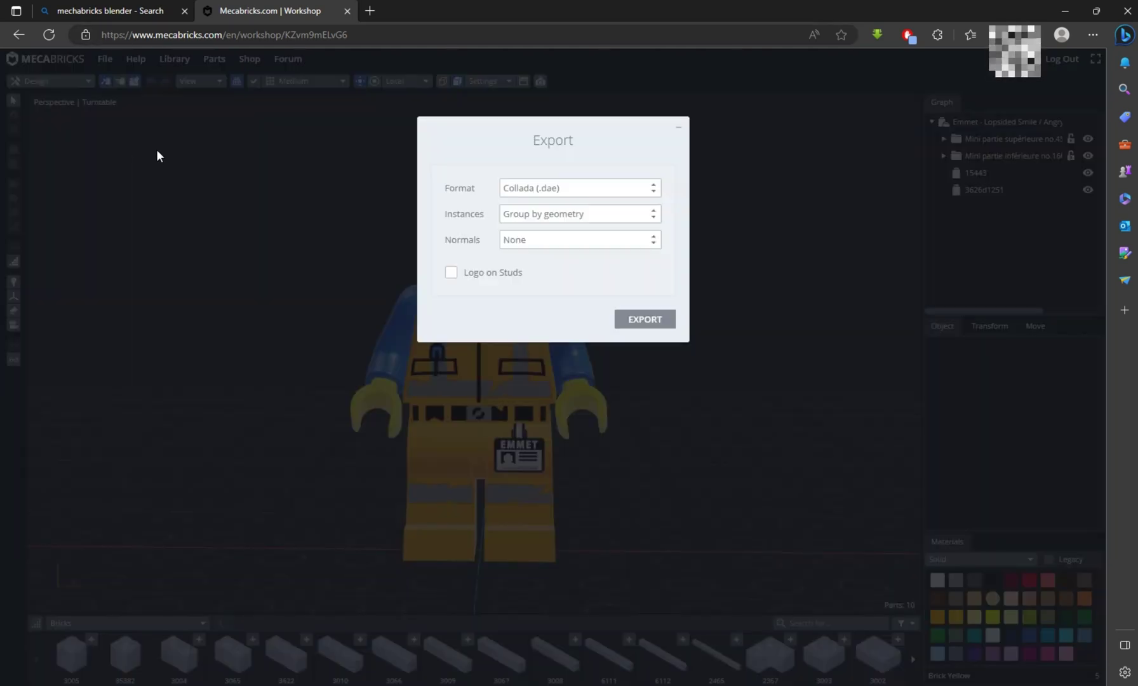
click(535, 191)
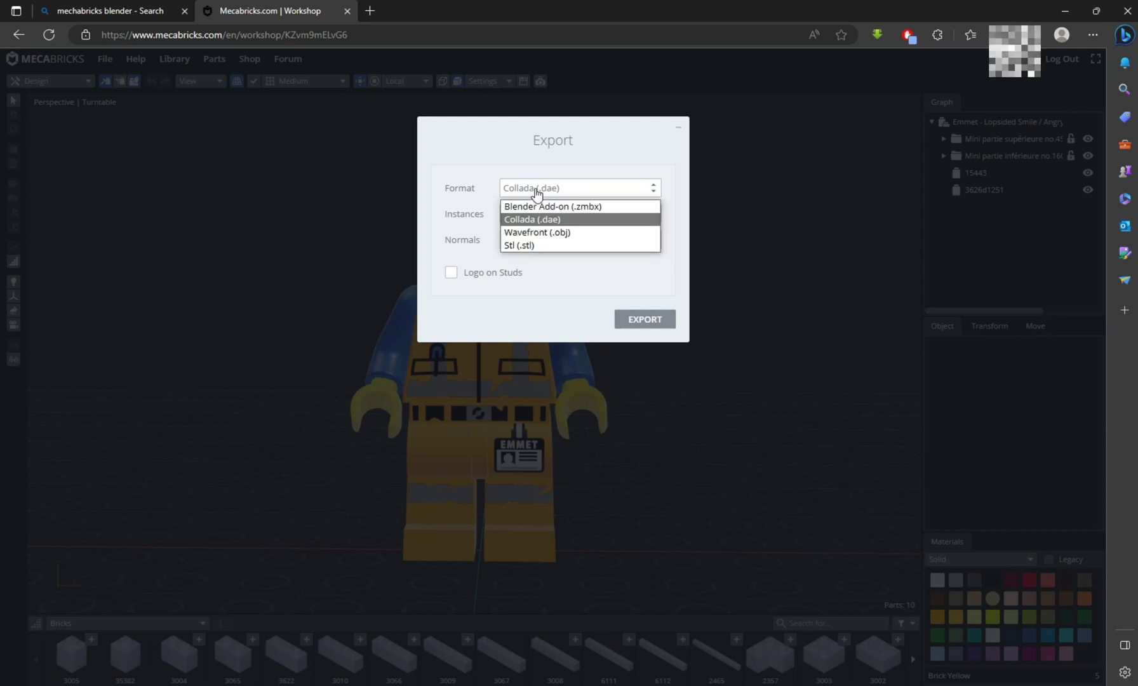
click(602, 207)
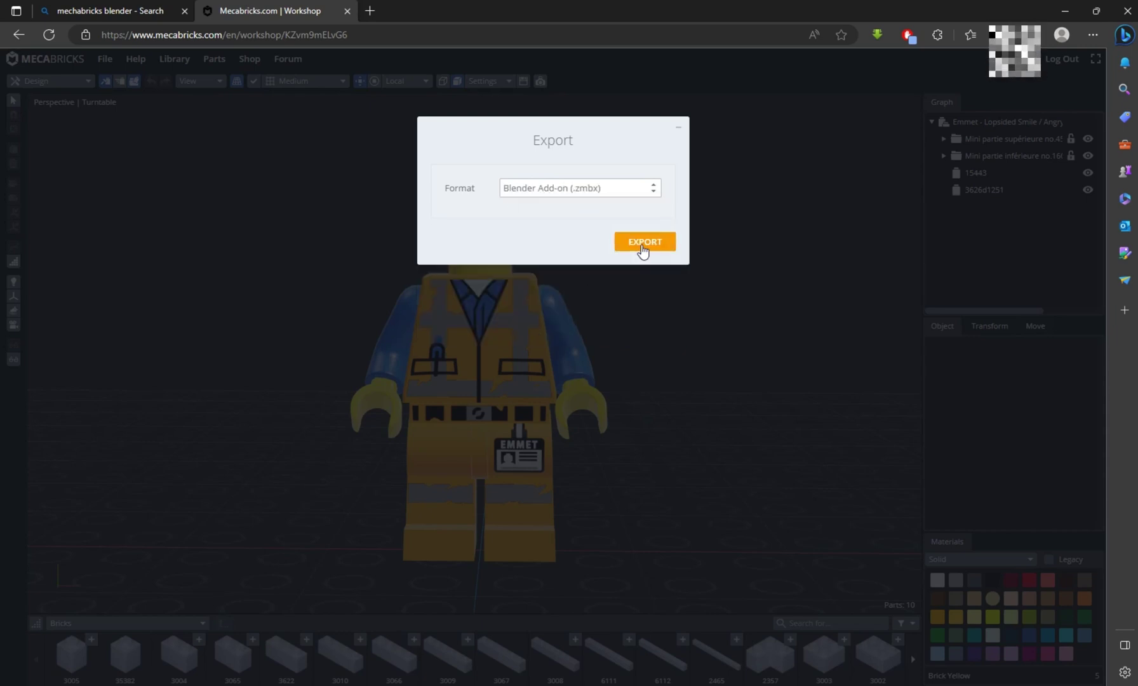
click(641, 248)
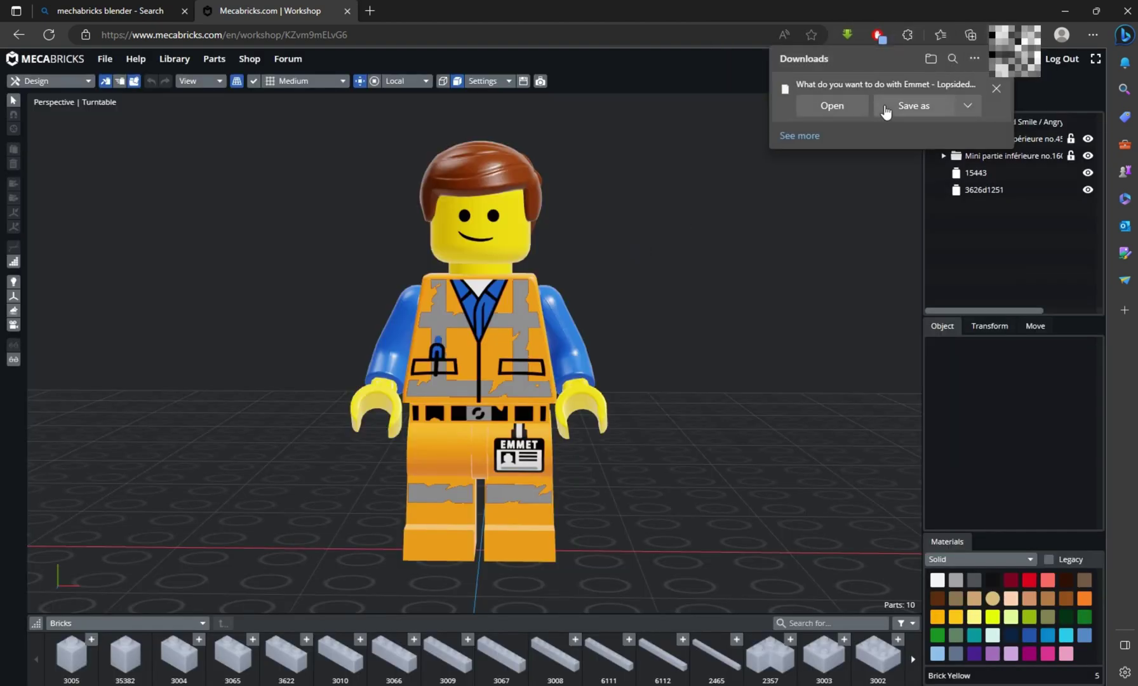
Save the exported file "Emmet - Lopsided Smile _ Angry, Worn Uniform.zmbx" in a newly named folder on the Desktop.
click(885, 111)
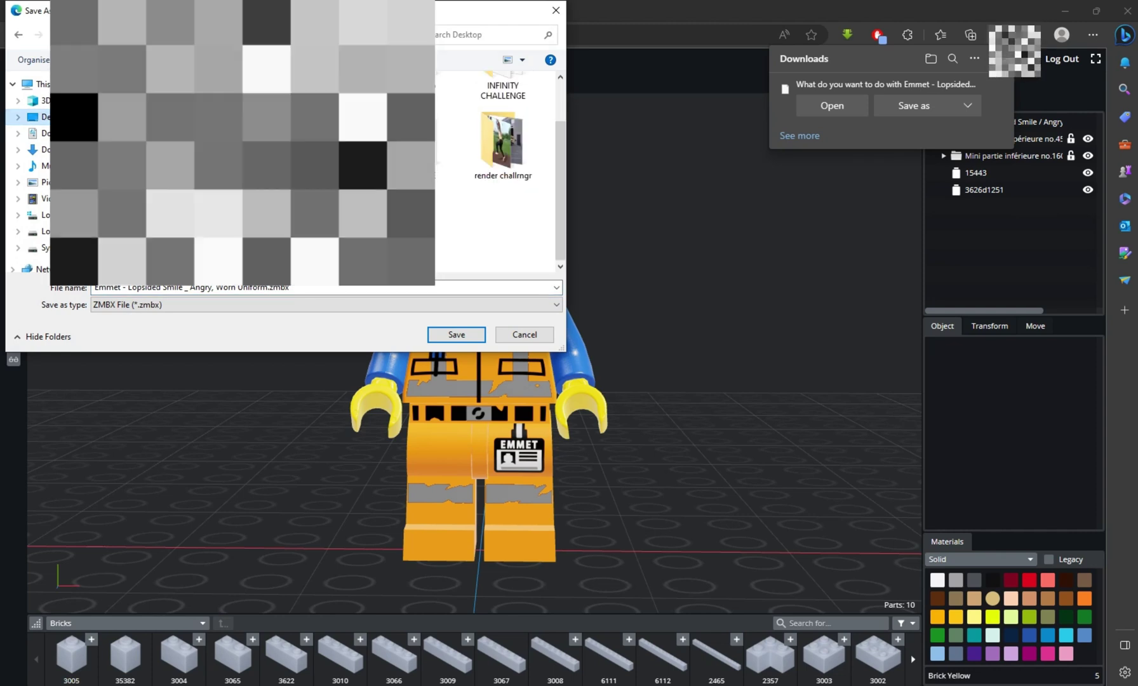
click(447, 248)
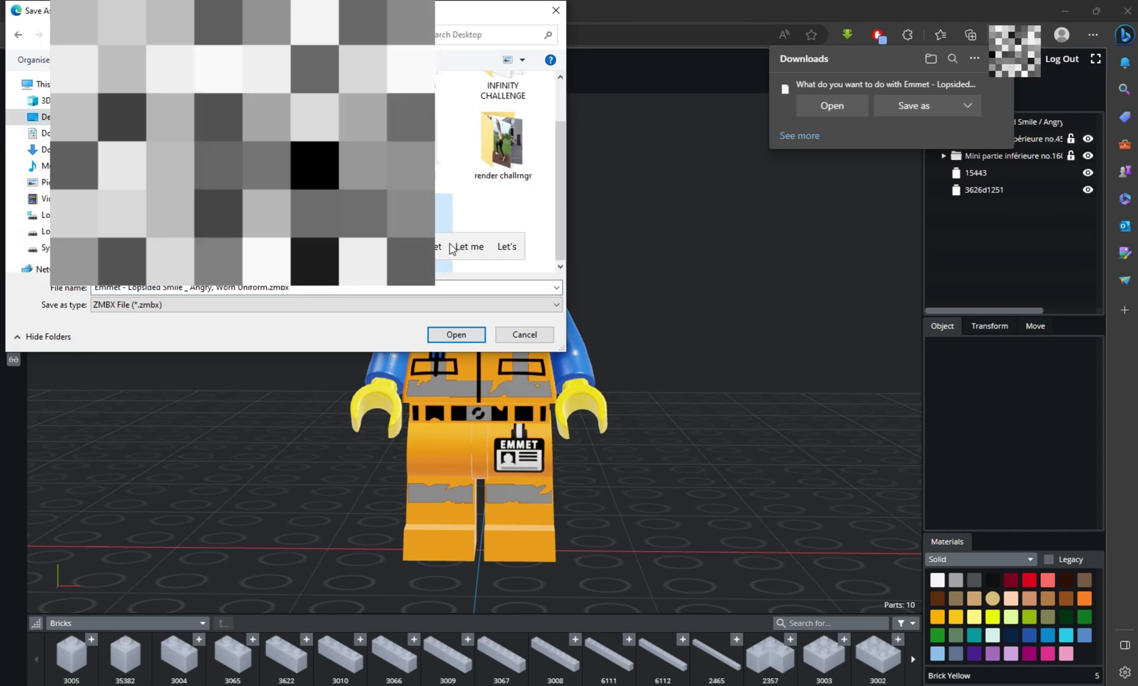
text(go)
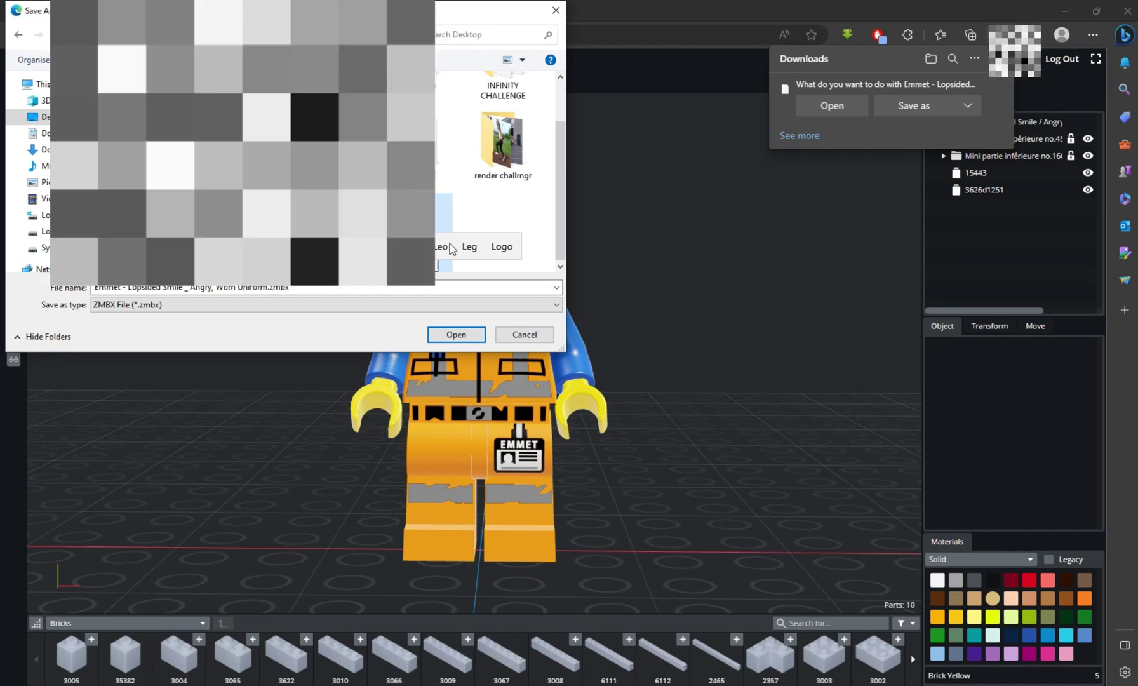
click(459, 209)
double_click(432, 219)
click(440, 334)
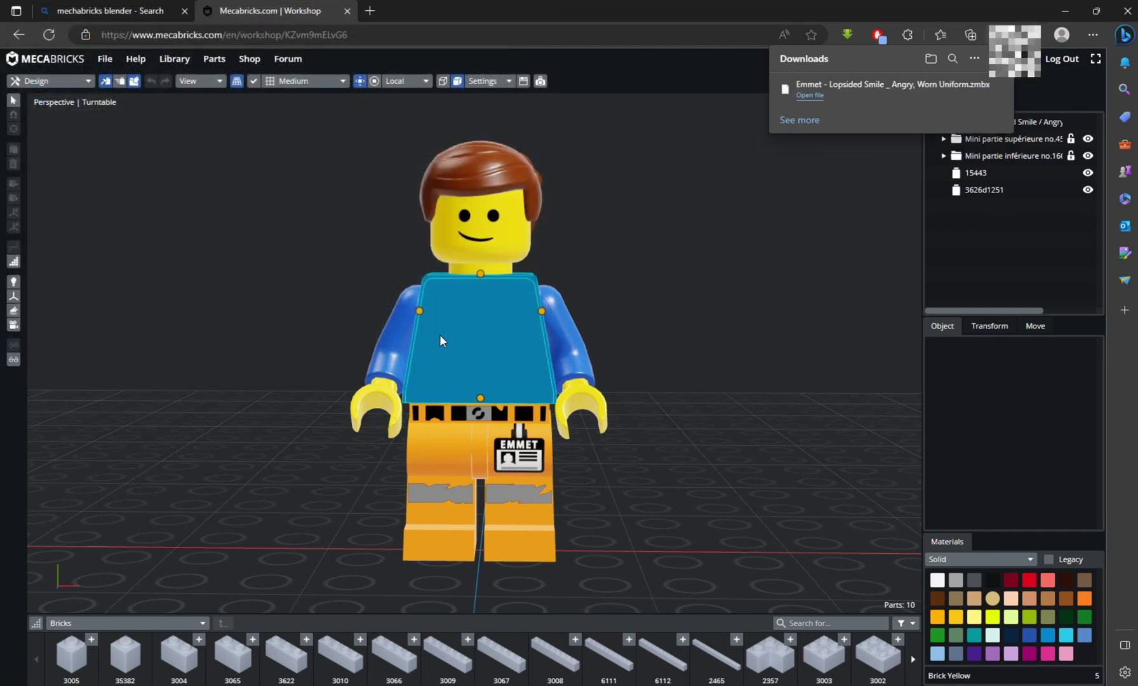
click(297, 355)
drag(776, 352, 509, 414)
key(alt+Tab)
middle_drag(368, 231, 631, 322)
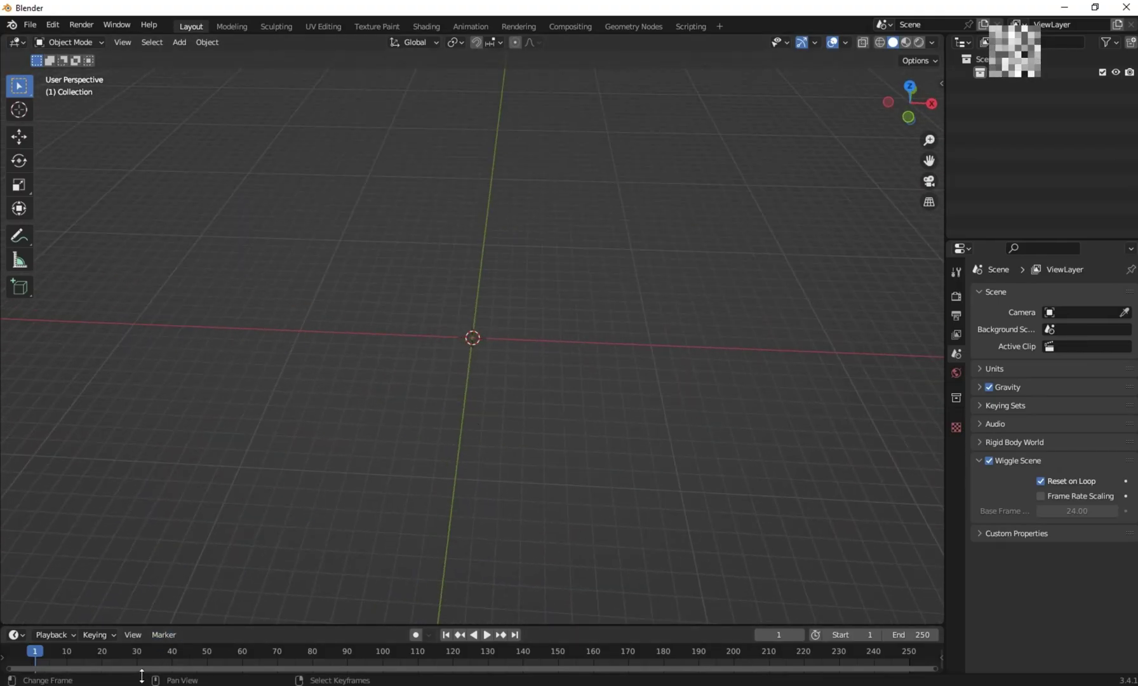
Return to the browser and open the Blender Lite add-on's product page in the Mecabricks shop.
key(alt+Tab)
click(258, 63)
click(603, 108)
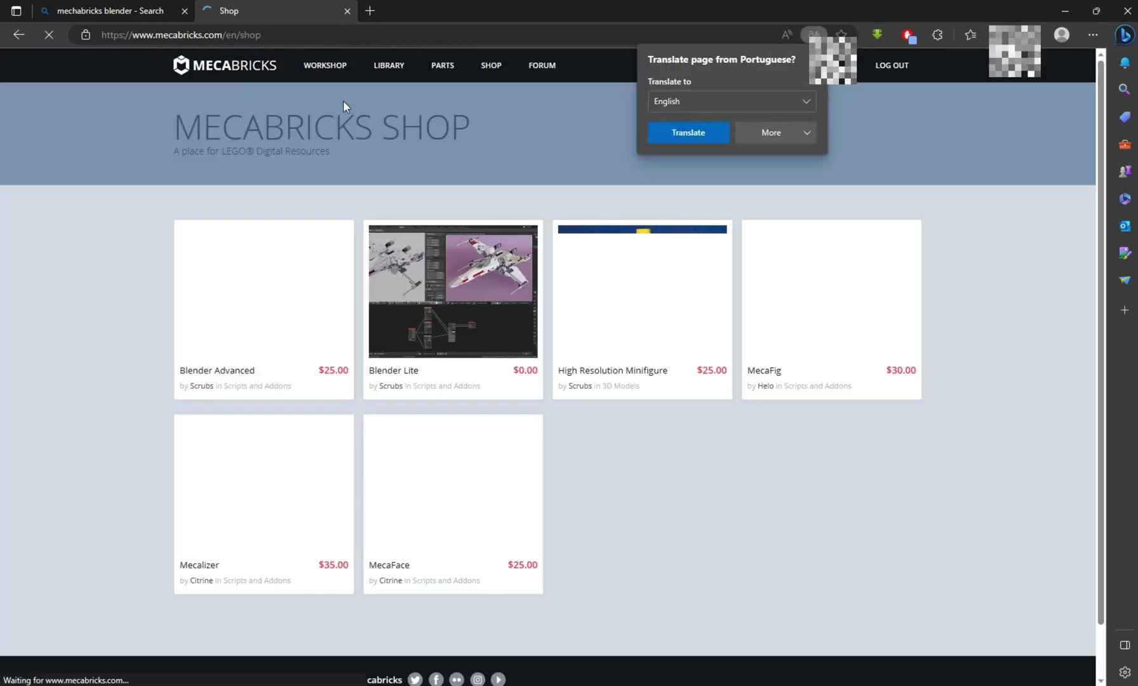
scroll(521, 508, down, 2)
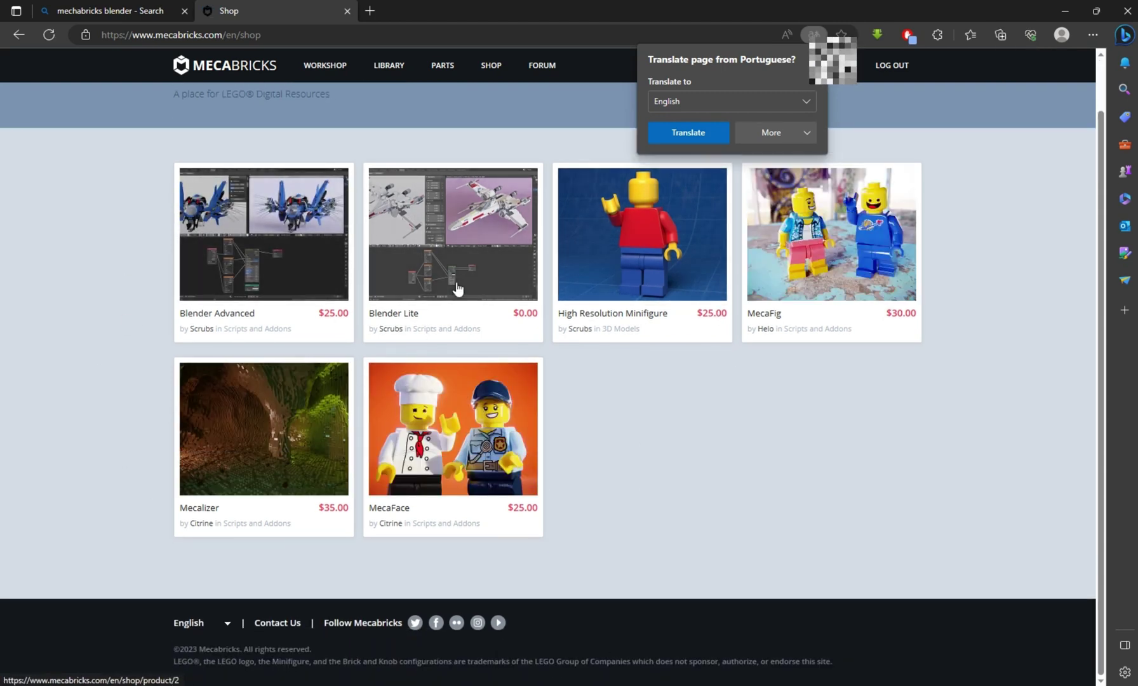
click(402, 318)
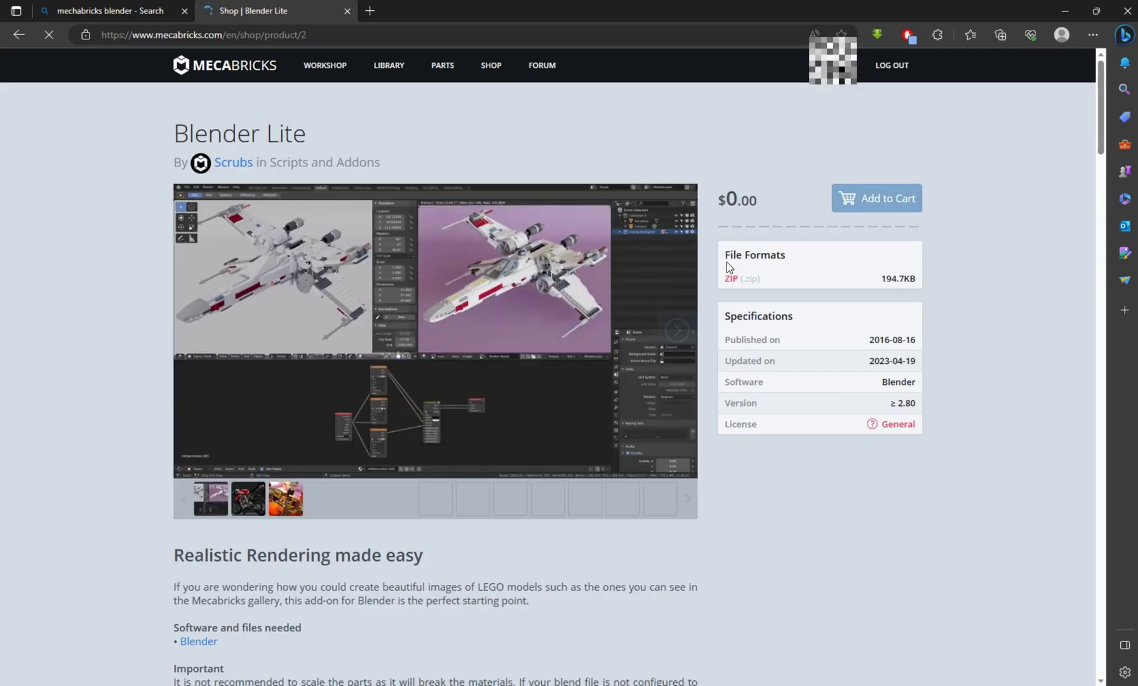
click(852, 206)
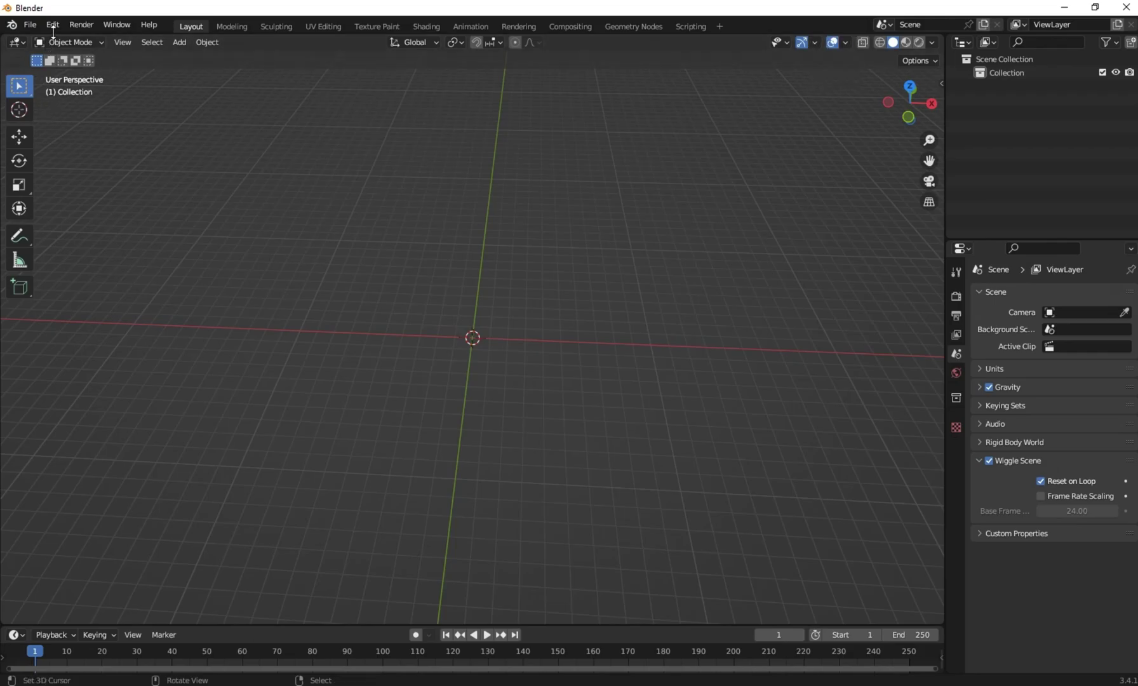
In Blender's preferences, find the add-on with the filter "mec" and enable Import-Export: Mecabricks Lite.
click(52, 30)
click(72, 215)
click(61, 19)
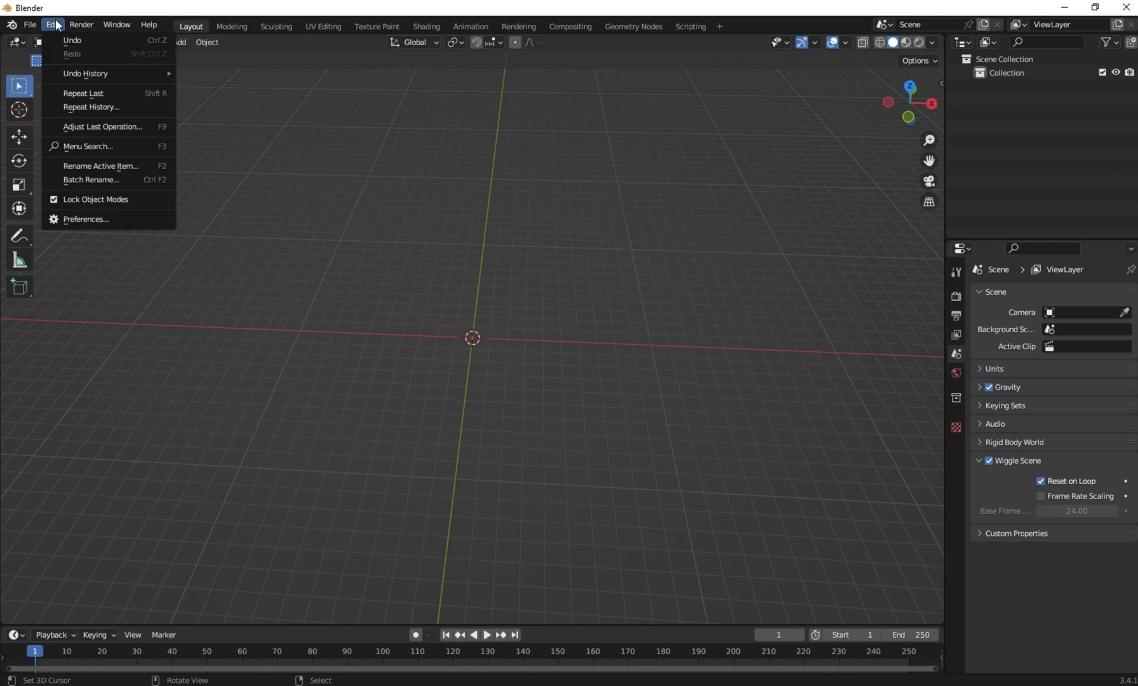
click(70, 214)
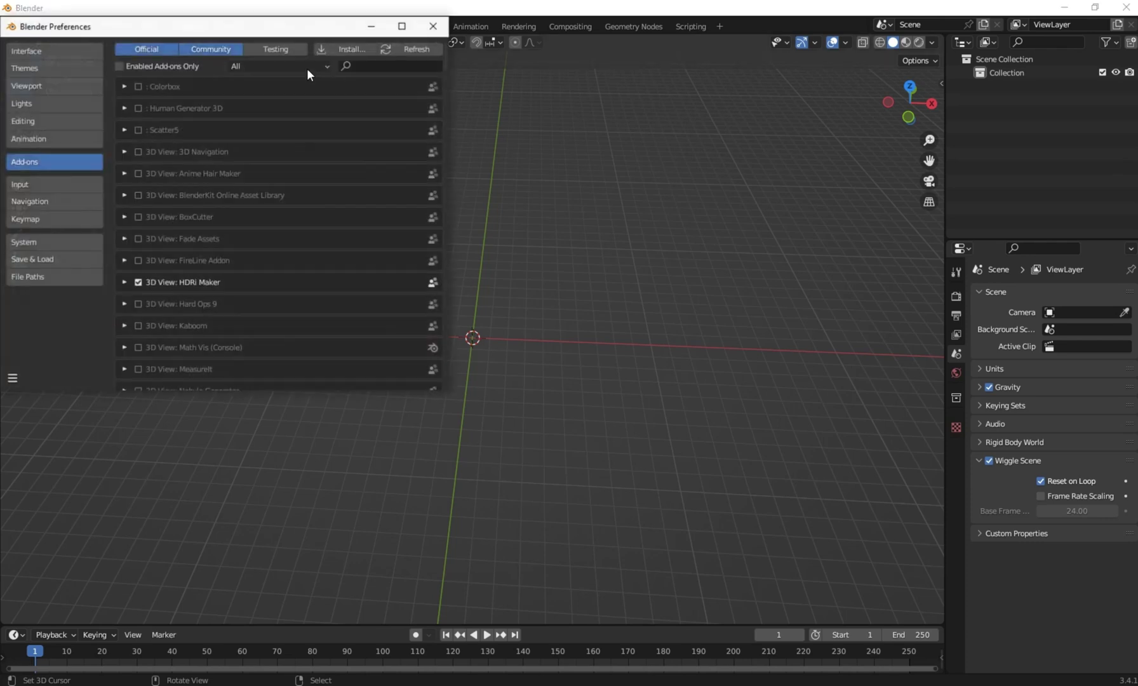
click(361, 50)
click(648, 394)
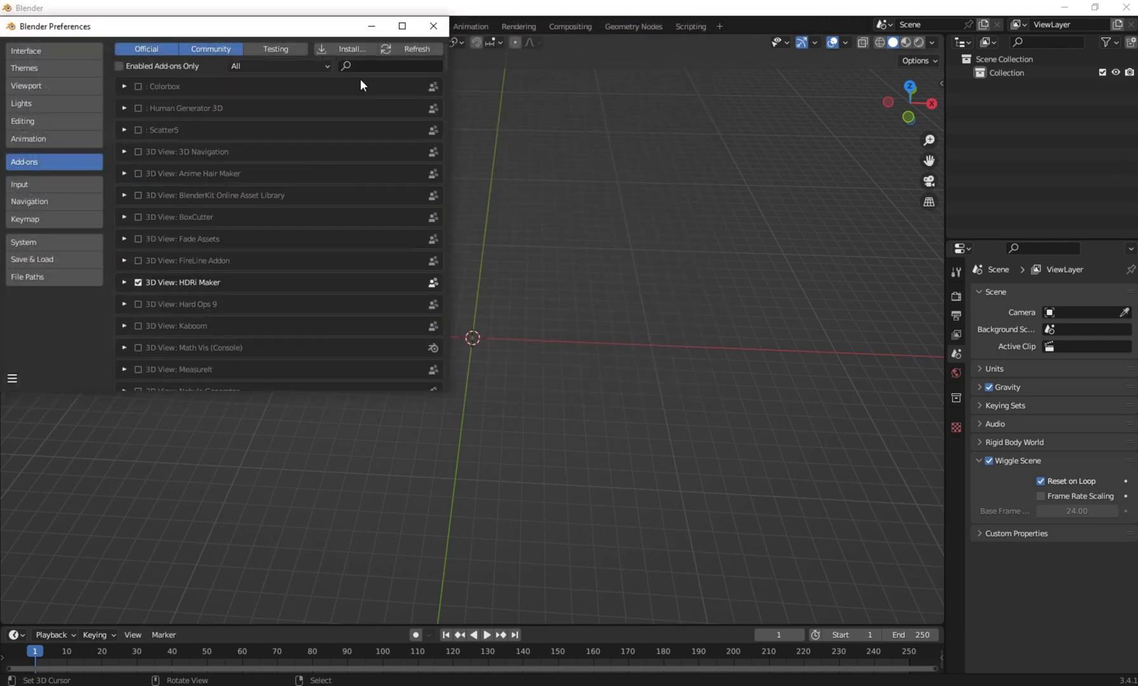
click(371, 64)
text(mec)
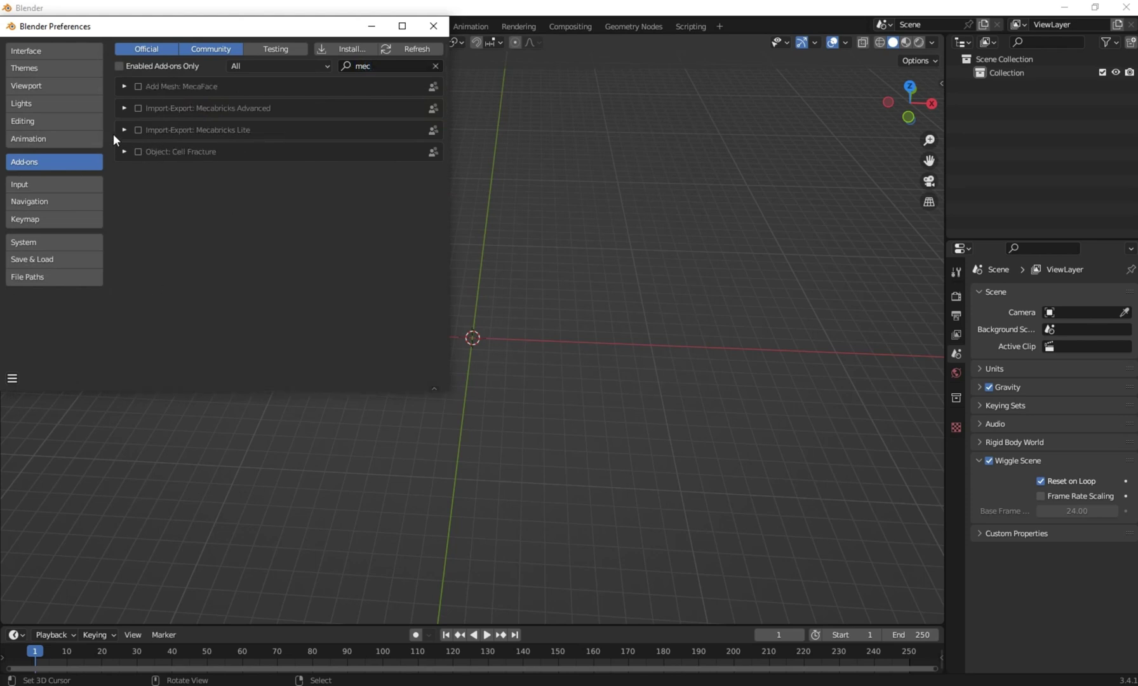
click(138, 130)
click(433, 25)
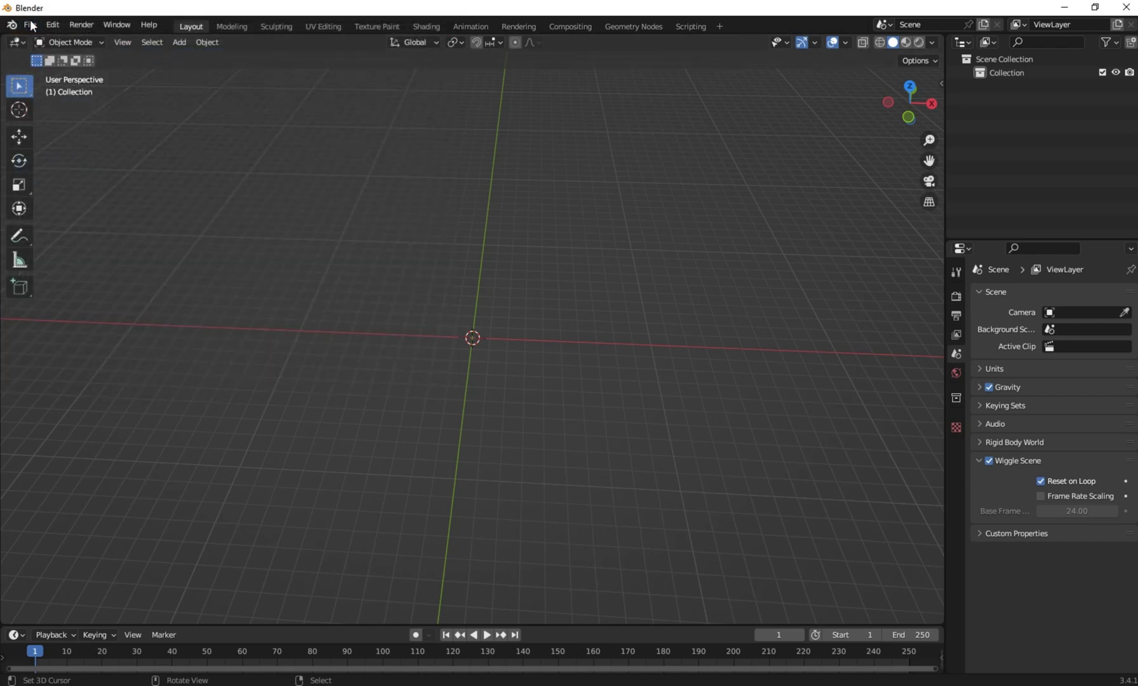
Import the Emmet .zmbx file into the scene with the Mecabricks importer, keeping Logo on studs enabled.
click(30, 26)
mouse_move(74, 213)
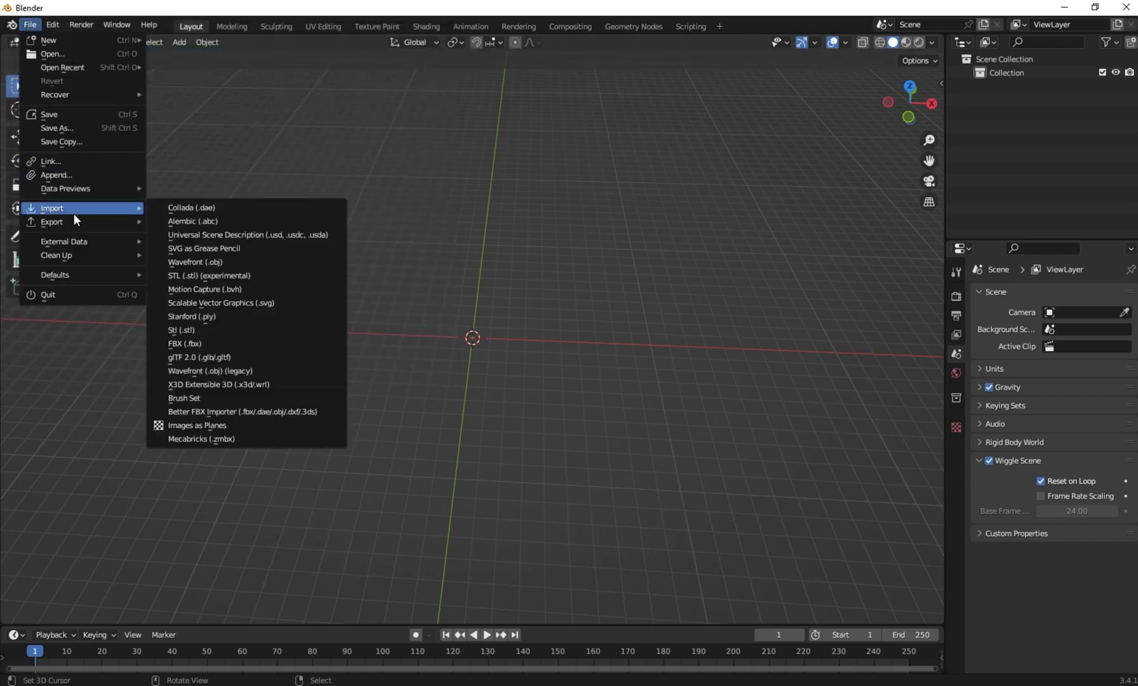
click(207, 438)
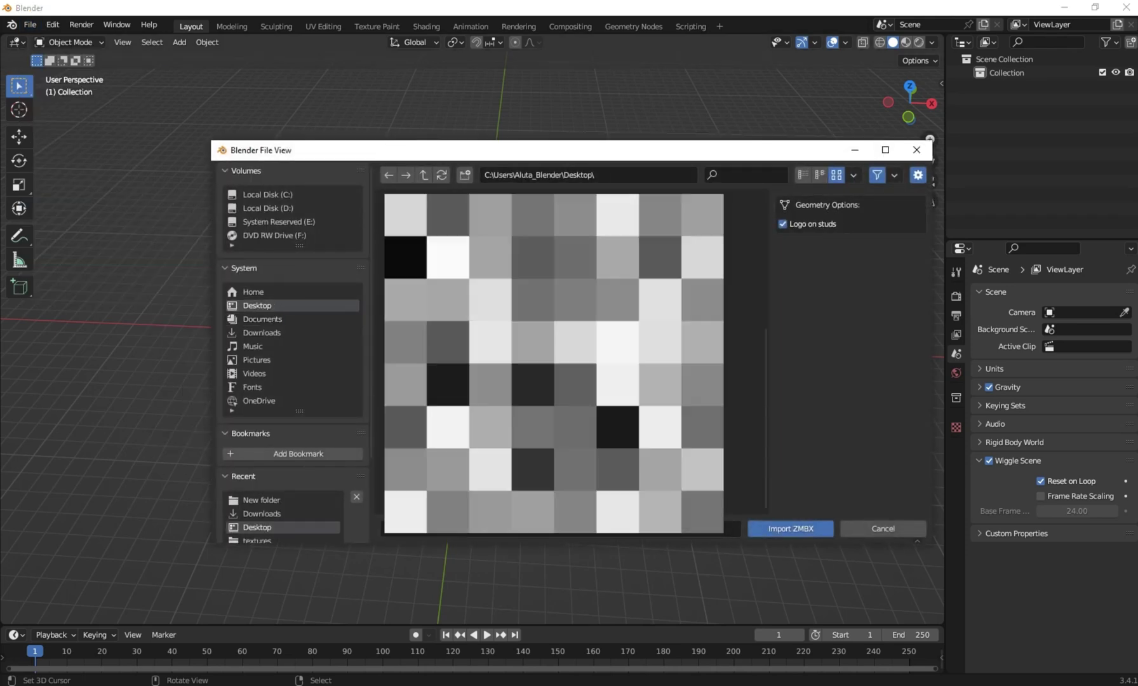
click(427, 248)
double_click(415, 284)
middle_drag(416, 284, 765, 173)
Display the figure in Material Preview shading and check its textures and separate parts by selecting the torso and a leg.
click(907, 44)
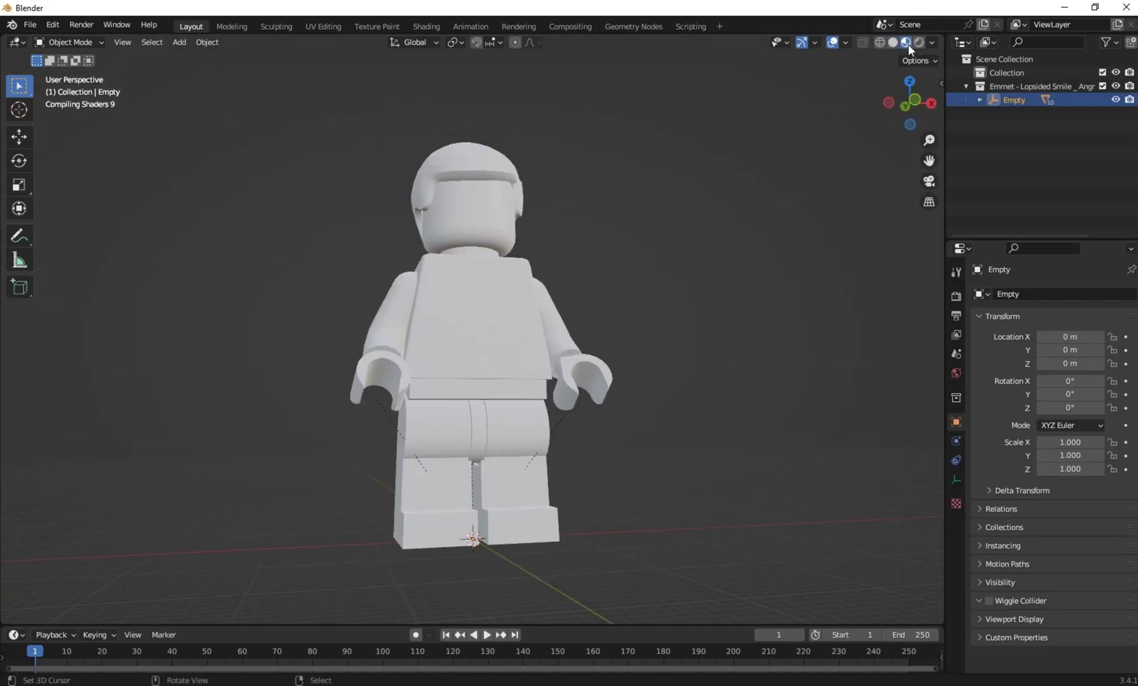
middle_drag(502, 380, 532, 364)
scroll(368, 391, down, 2)
scroll(608, 338, up, 2)
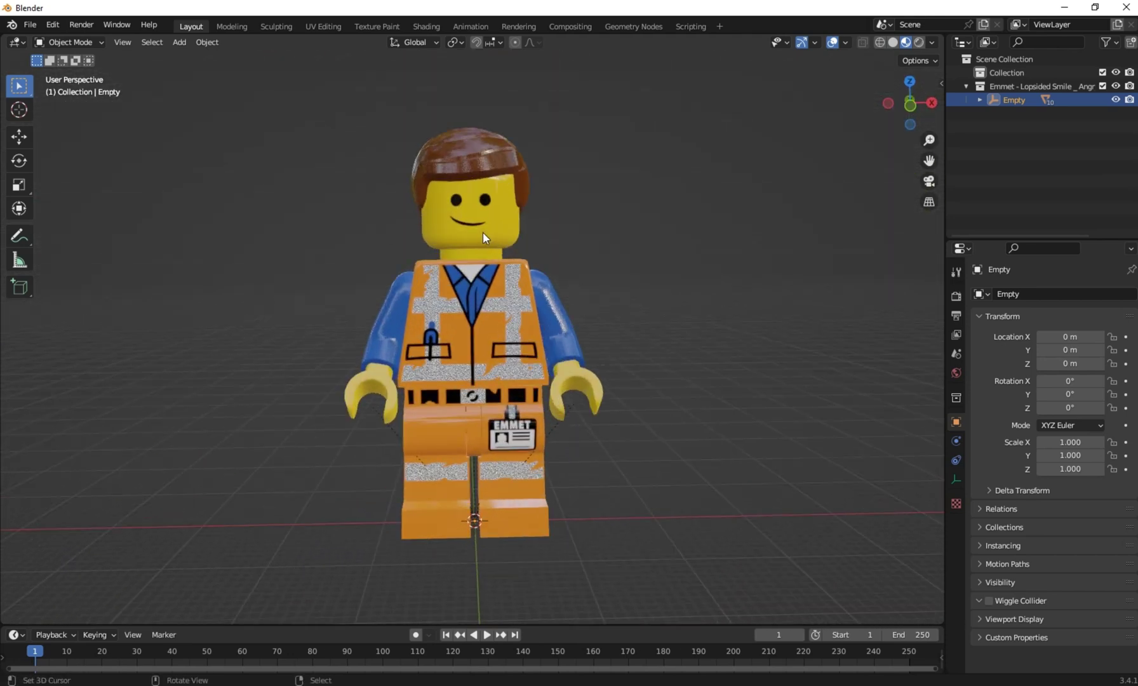
click(464, 345)
click(515, 537)
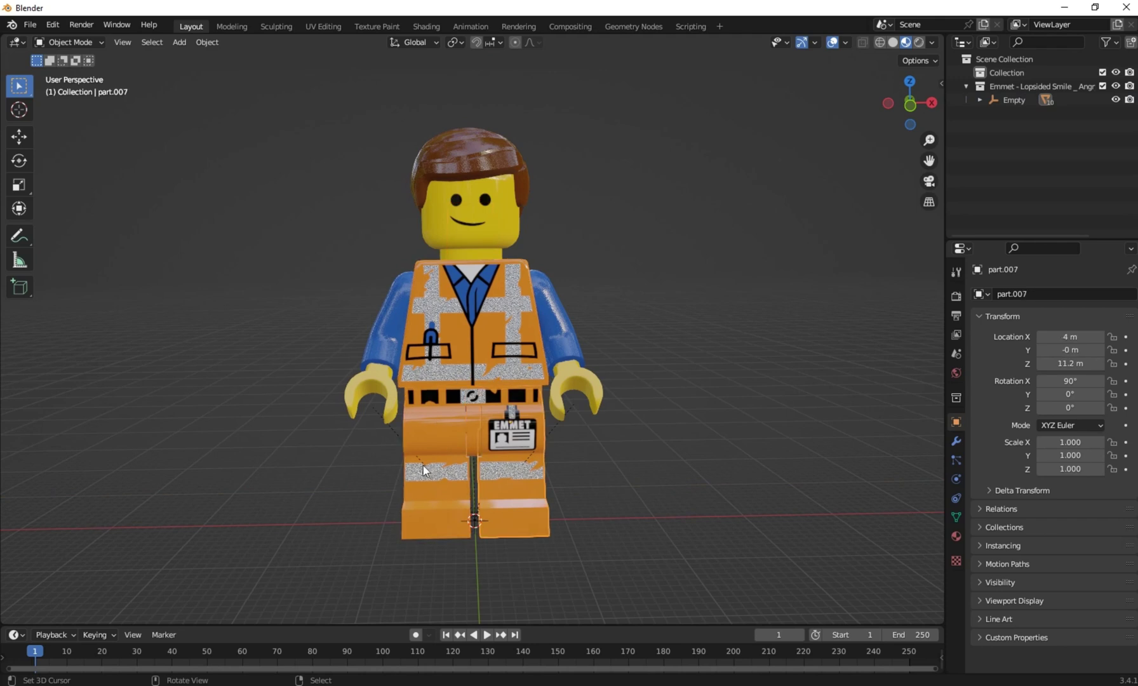
Switch to the browser, search for "epicfigrig download" in a new tab and open the BlenderBricks/EpicFigRig repository on GitHub.
key(alt+Tab)
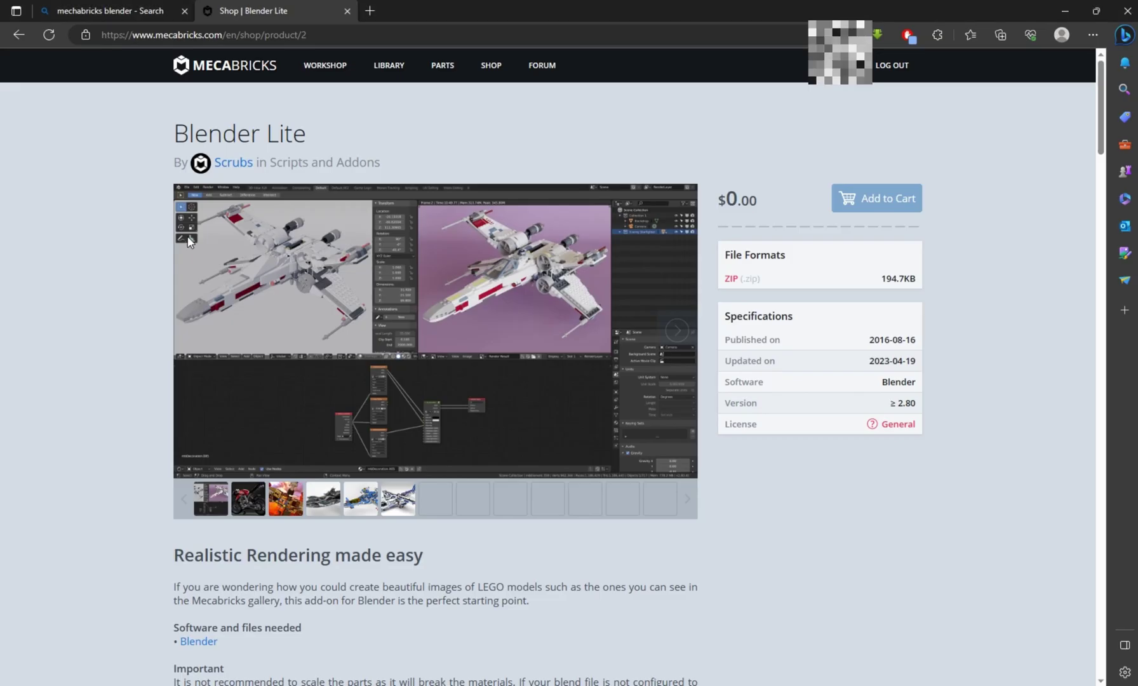
click(361, 10)
click(174, 39)
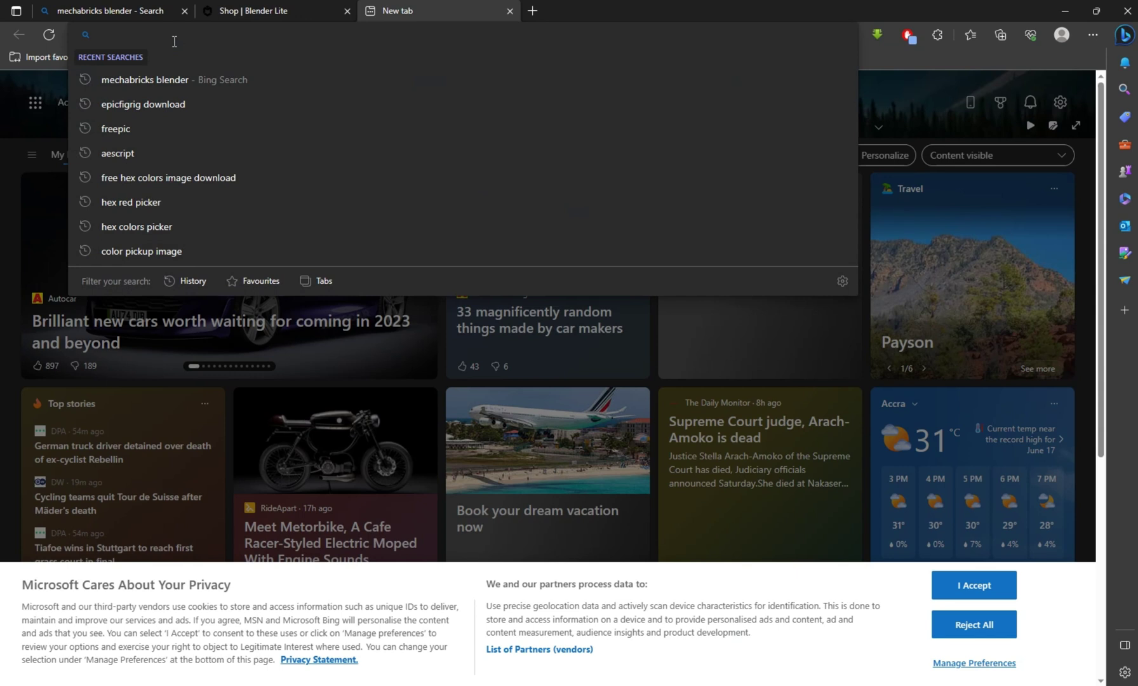
text(epic)
key(Return)
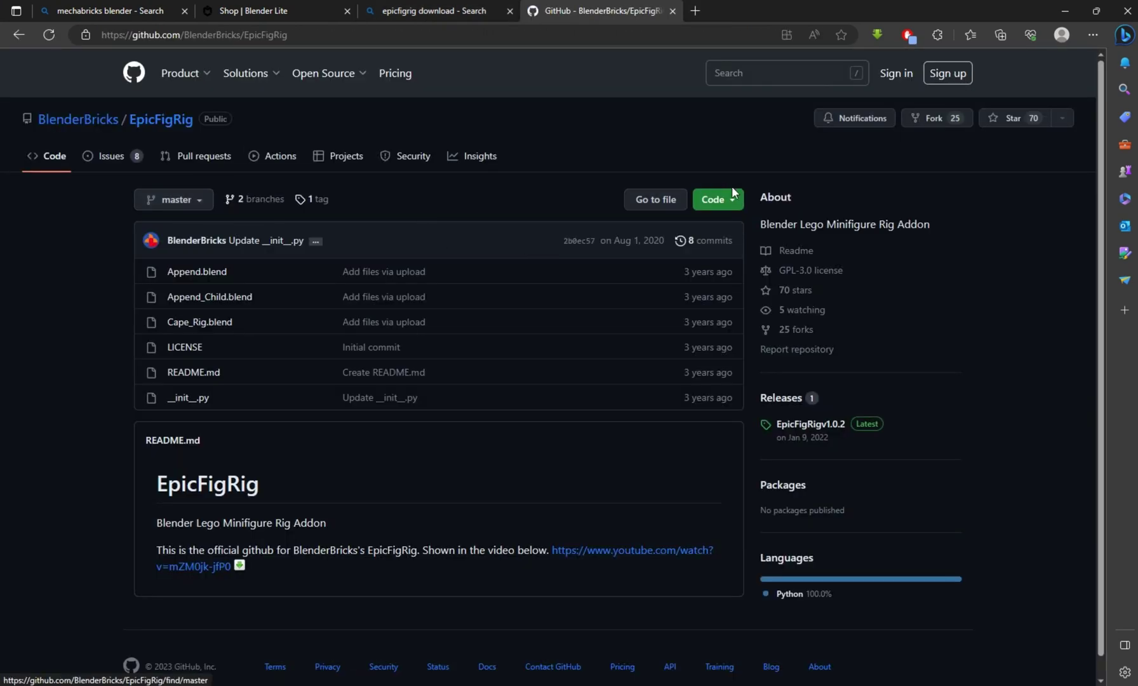
Download the EpicFigRig repository as a ZIP file and open the downloaded archive.
click(734, 200)
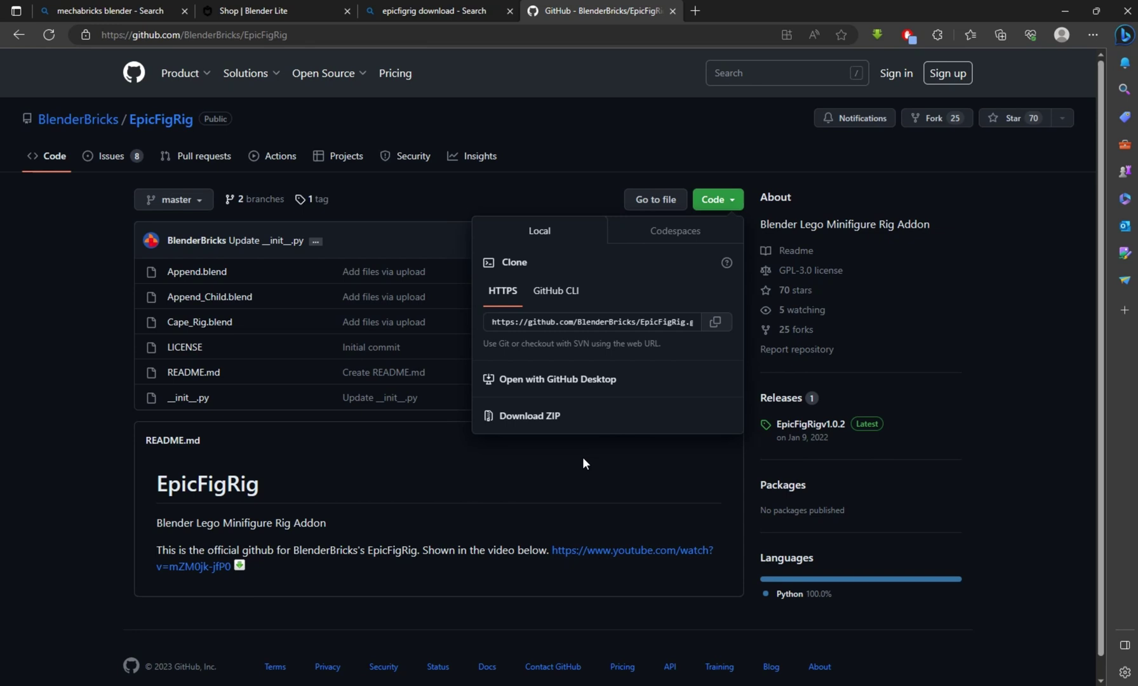
click(531, 417)
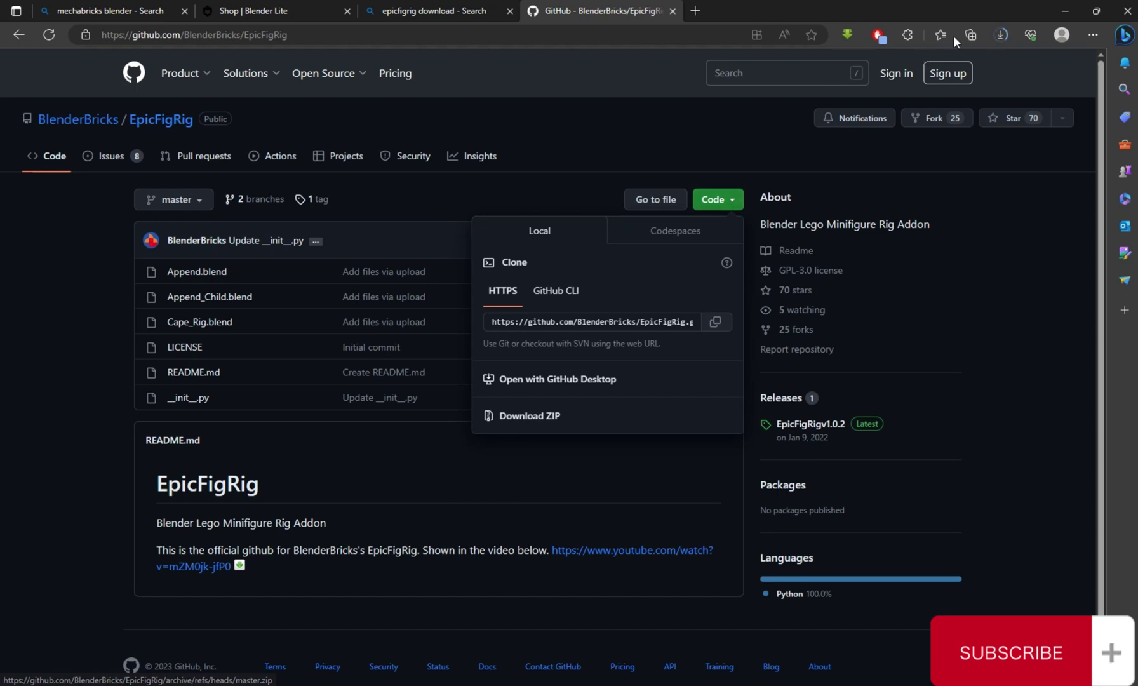
click(1001, 33)
click(937, 95)
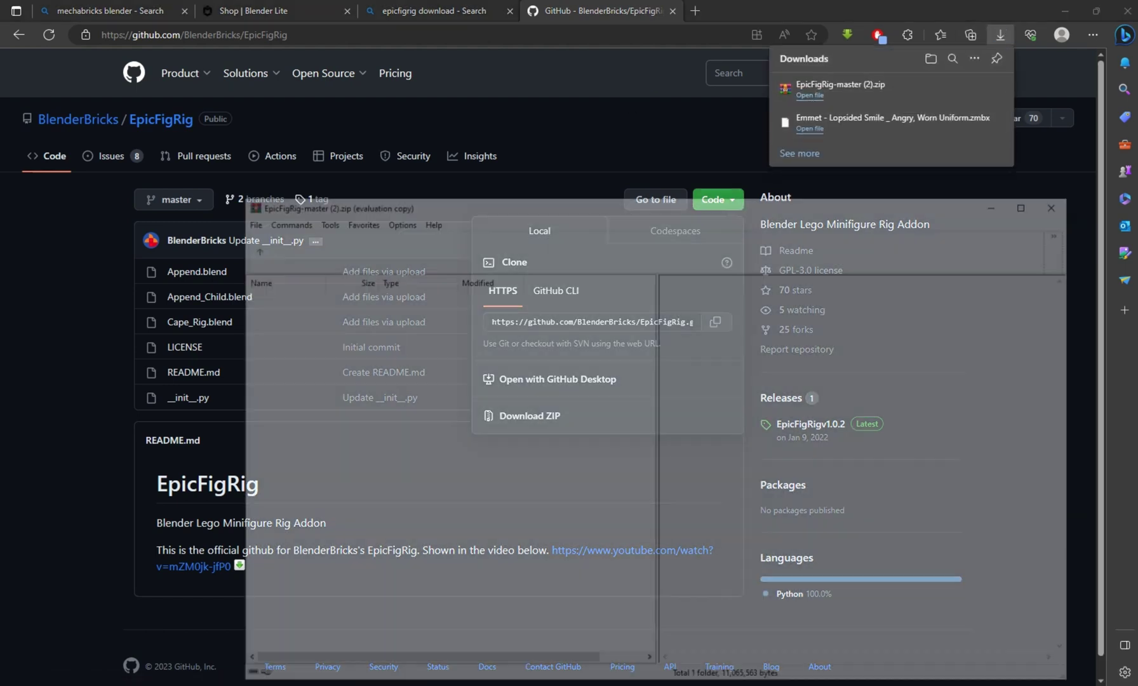
Back in Blender, find the add-on with the filter "epi", enable Animation: The EpicFigRig and save the preferences.
click(204, 635)
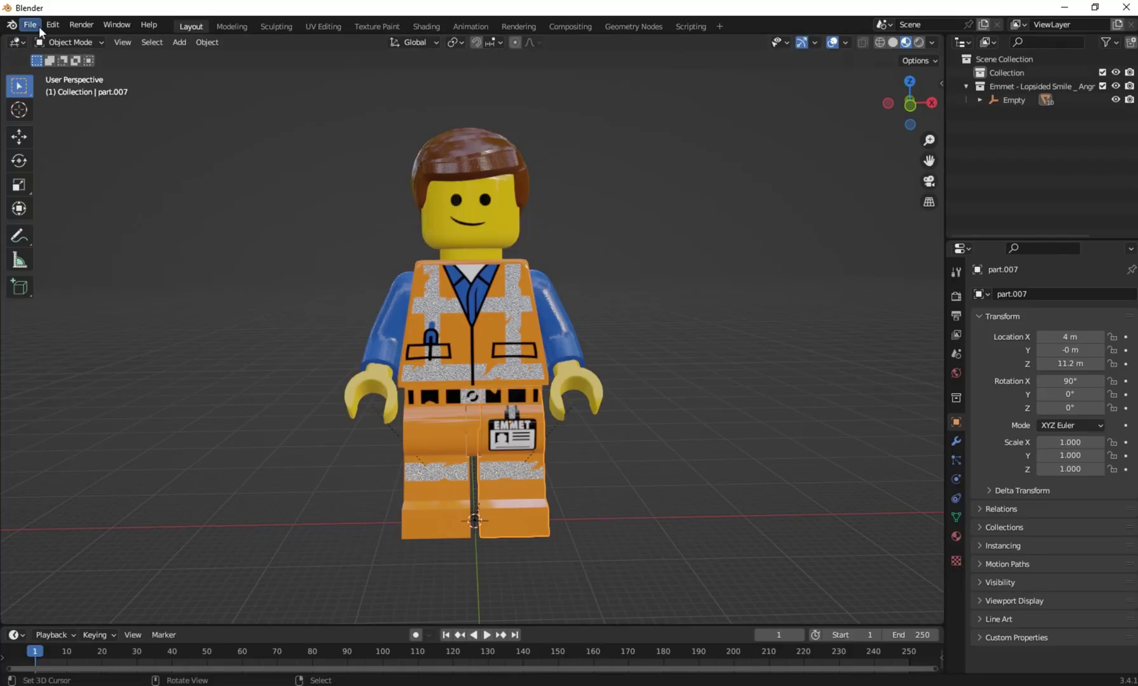
click(37, 26)
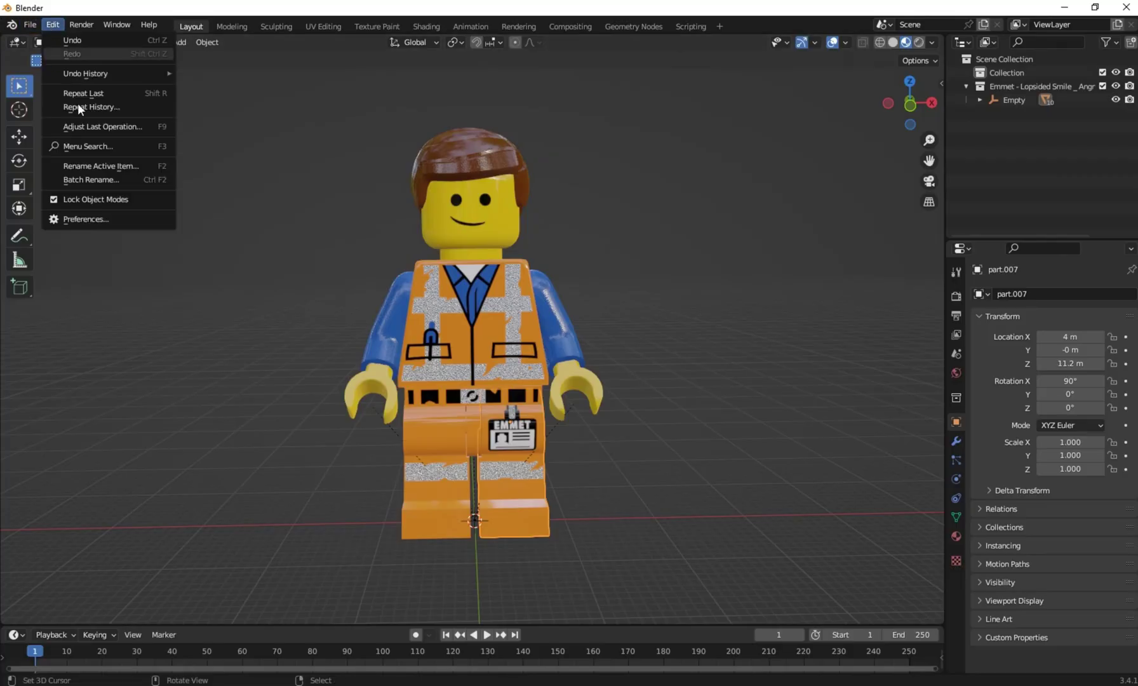
click(116, 215)
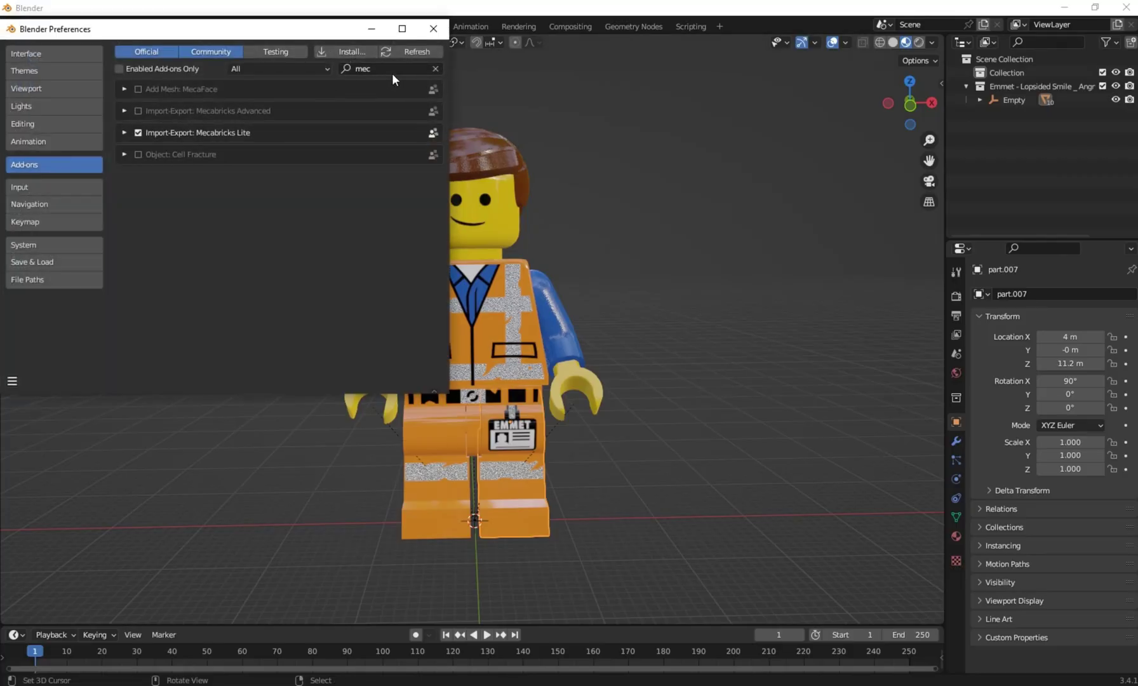
text(epi)
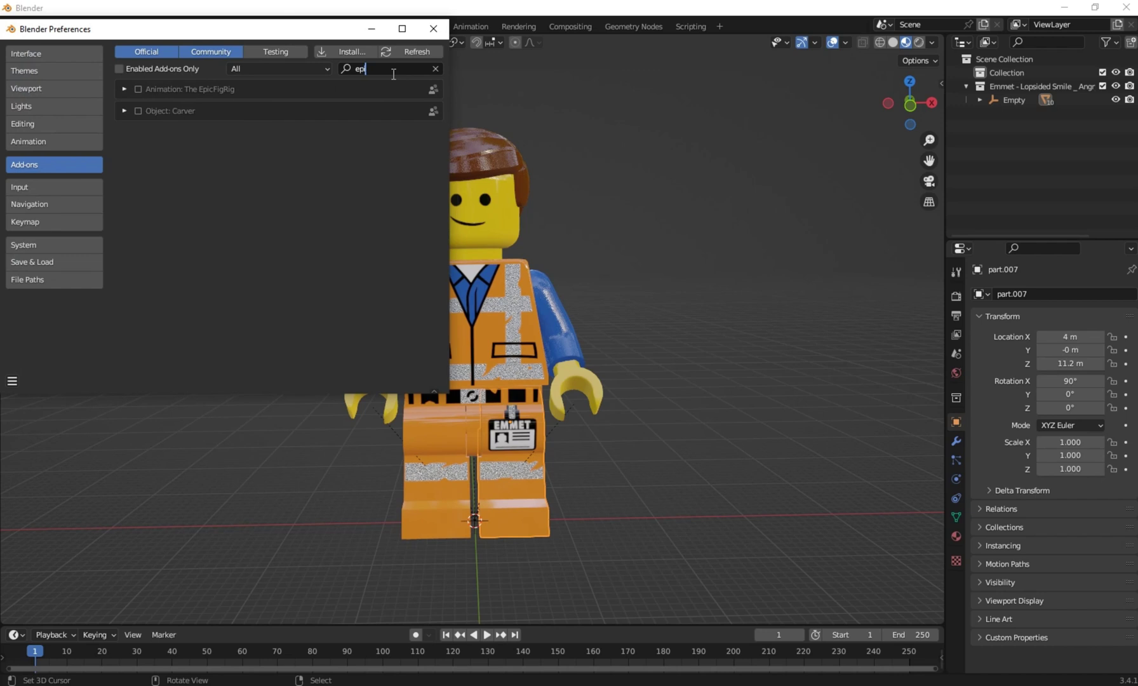
click(138, 90)
click(12, 381)
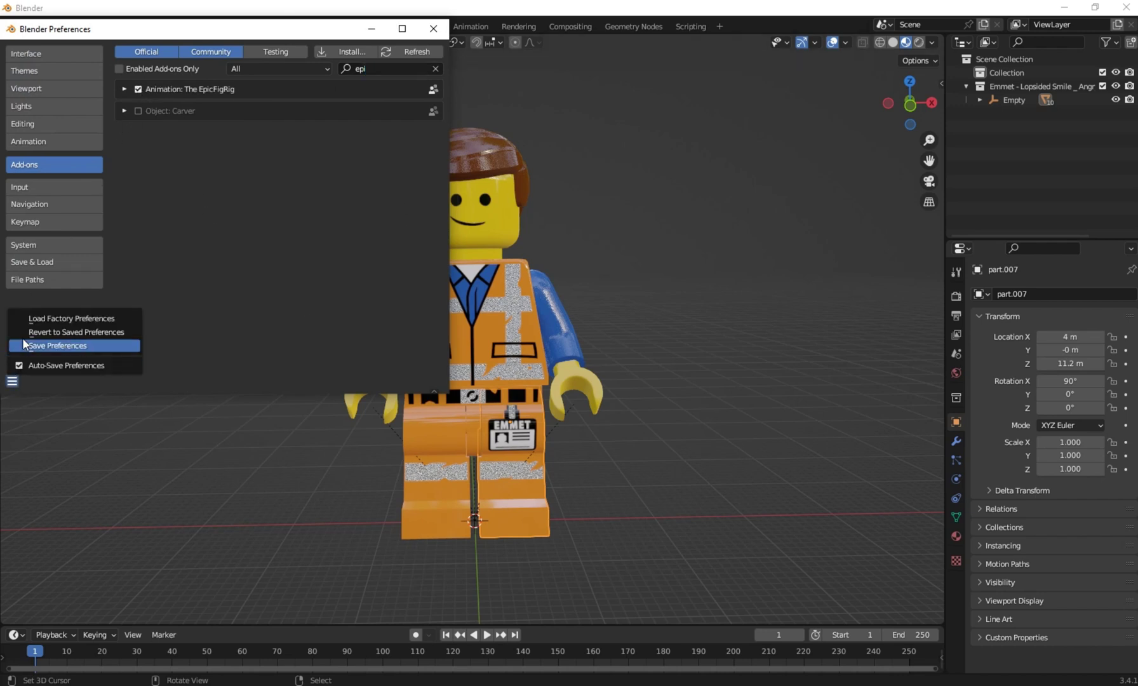
click(24, 351)
click(434, 28)
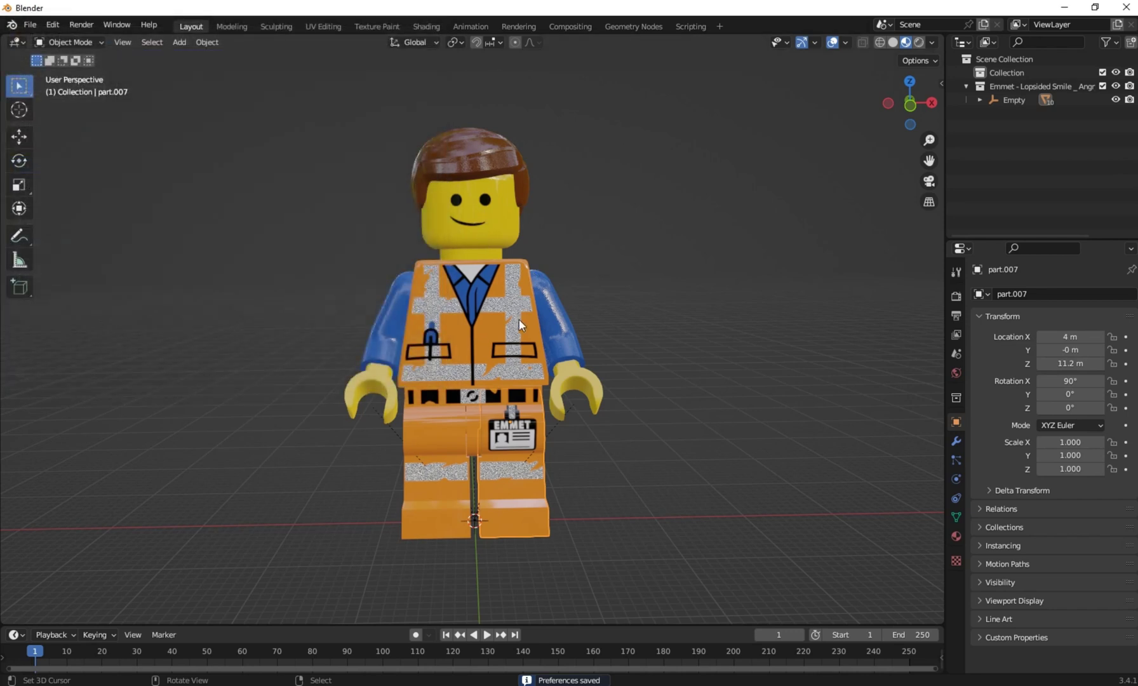
Show the EpicFigRig tools beside the 3D view and delete the Empty parent of the Emmet figure.
key(n)
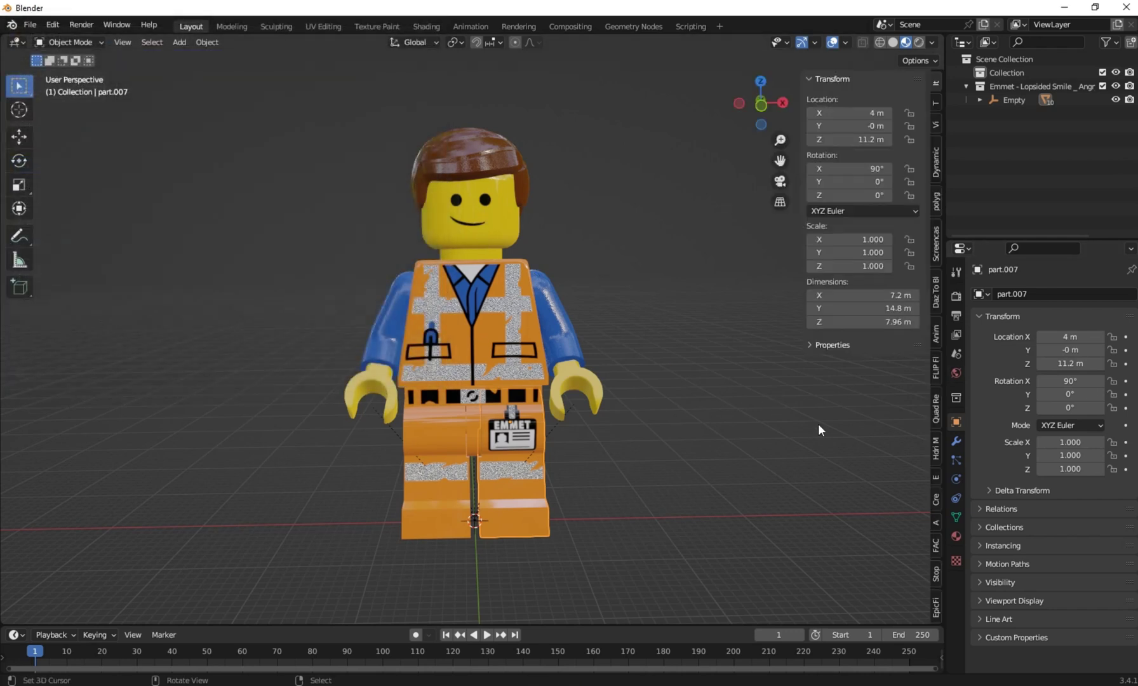
click(936, 606)
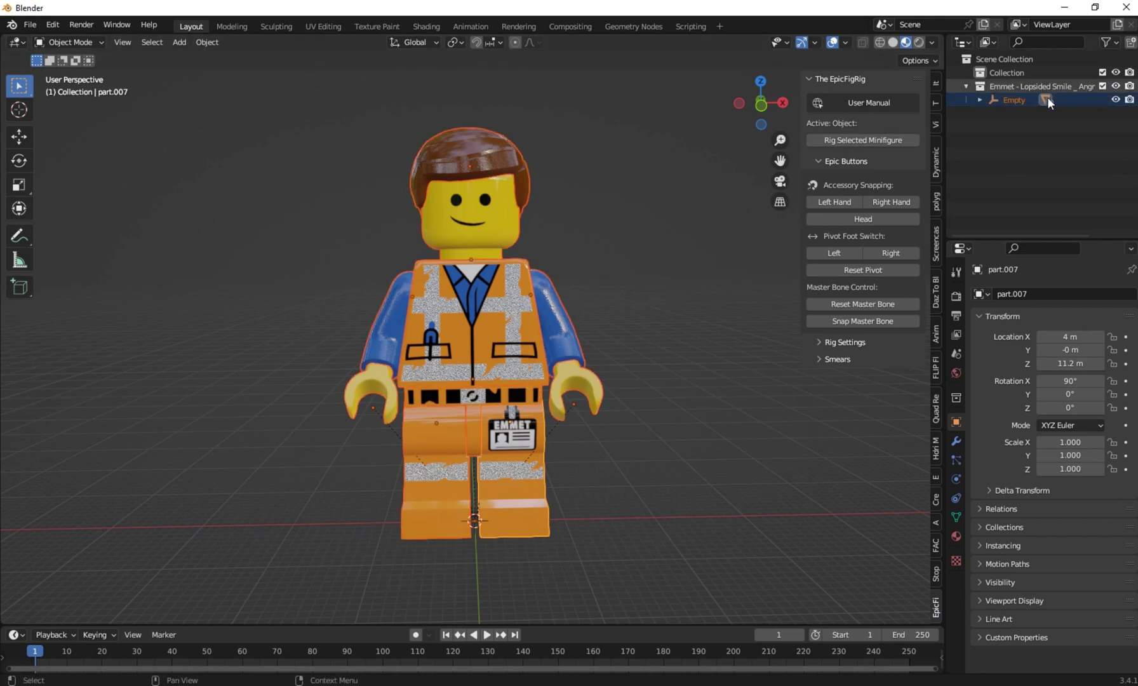
click(1005, 102)
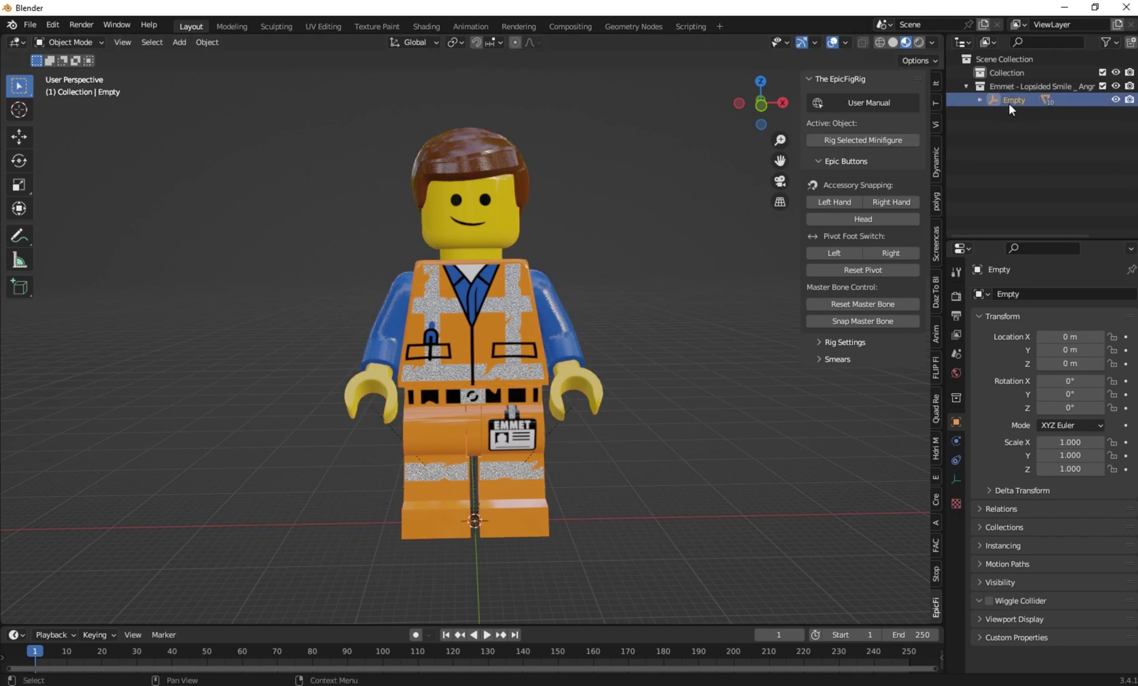
key(Delete)
Select all the minifigure's parts and inspect the whole figure from an angle.
key(a)
scroll(459, 238, down, 4)
middle_drag(460, 238, 485, 270)
scroll(393, 275, up, 5)
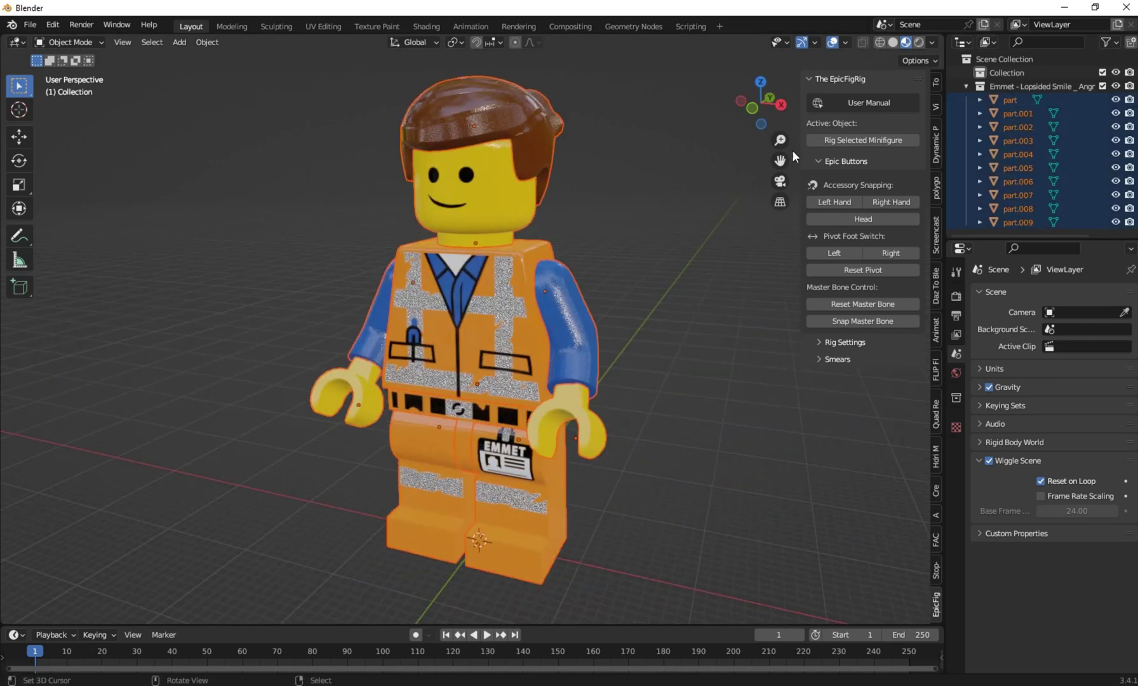
Rig the selected minifigure with EpicFigRig, then select the generated rig and switch it to Pose Mode.
click(858, 140)
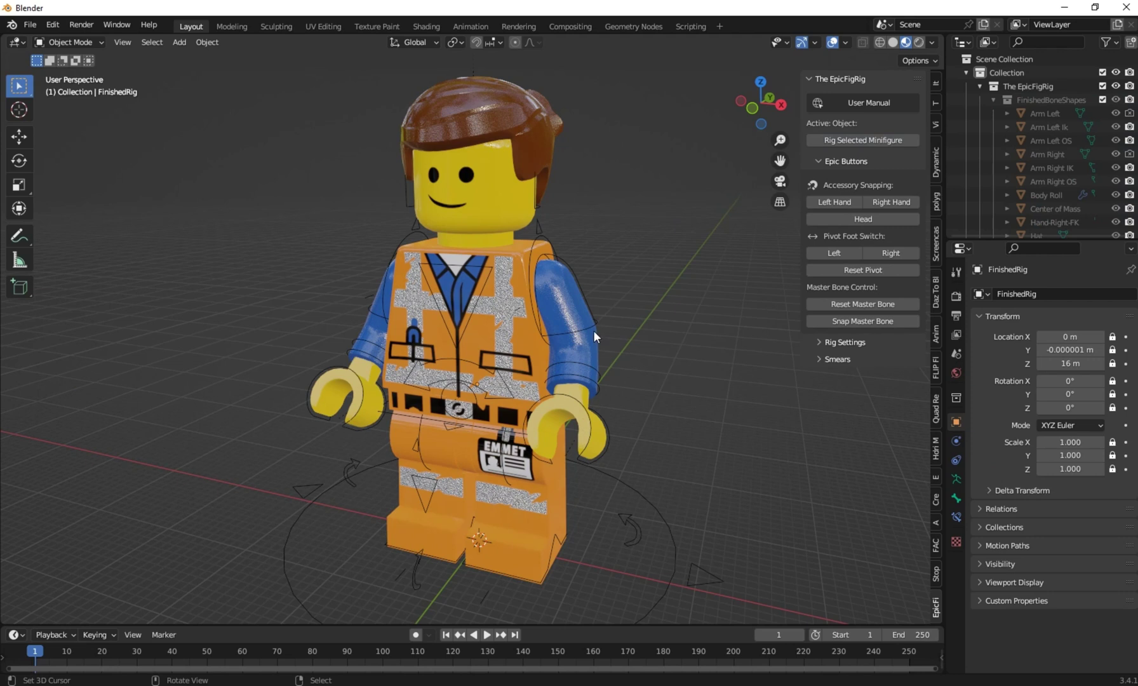
scroll(635, 508, down, 2)
click(620, 508)
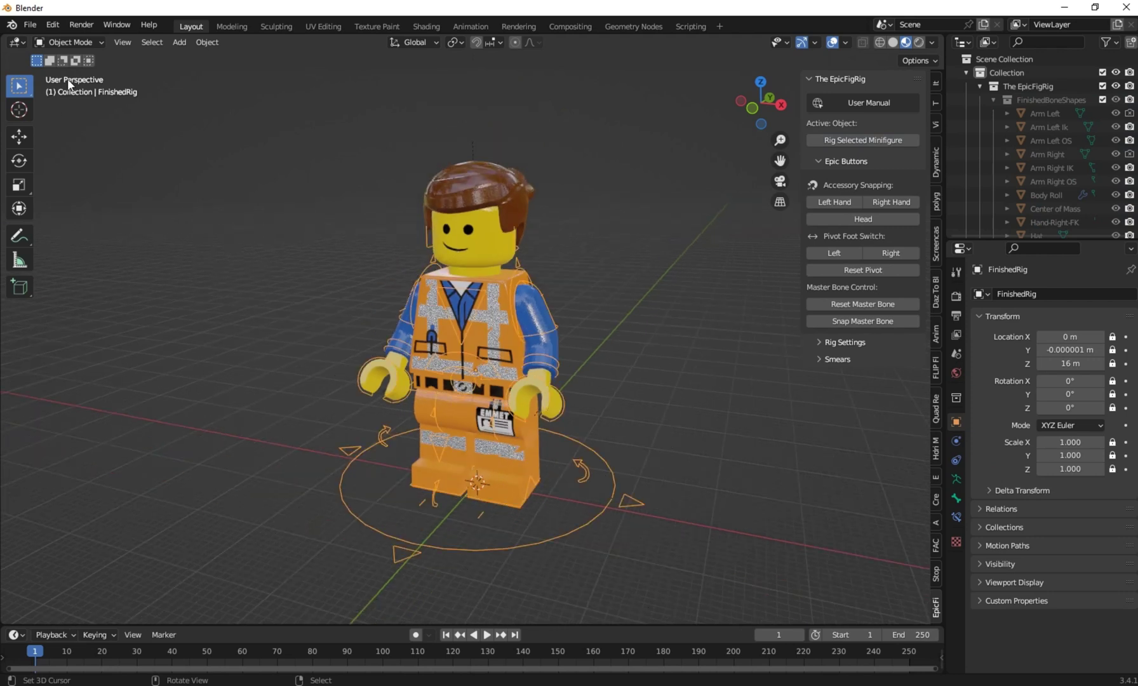
click(69, 42)
click(60, 87)
middle_drag(612, 380, 528, 374)
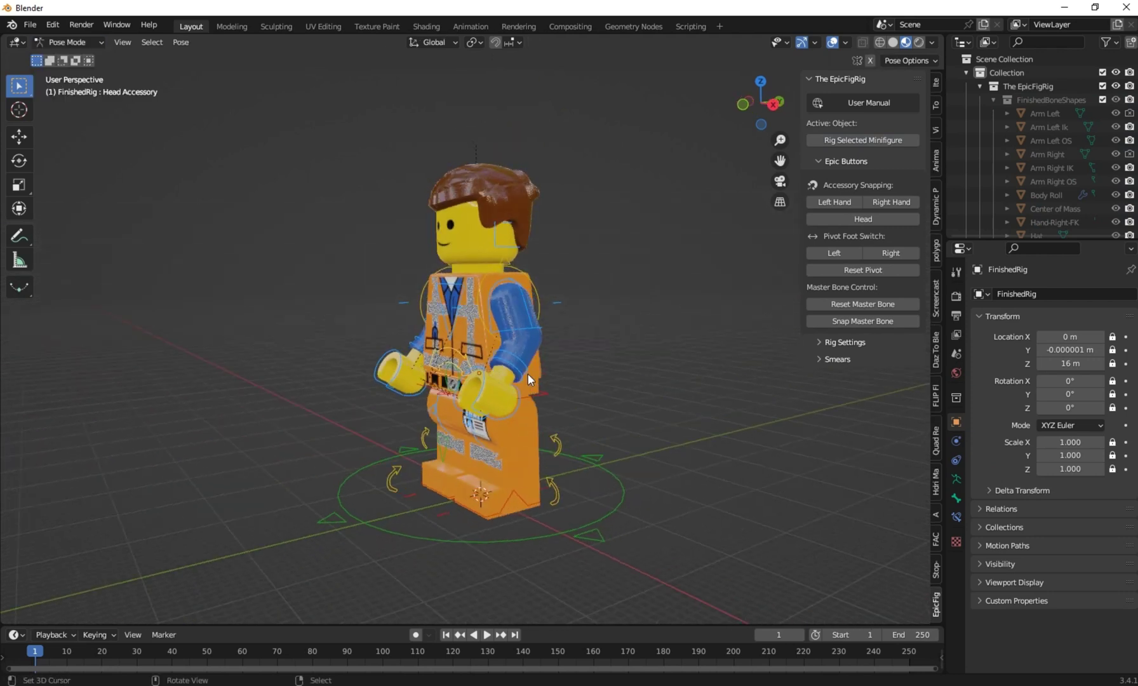
Try rotating the left arm control of the rig and cancel the rotation.
click(494, 293)
click(490, 293)
key(r)
key(Escape)
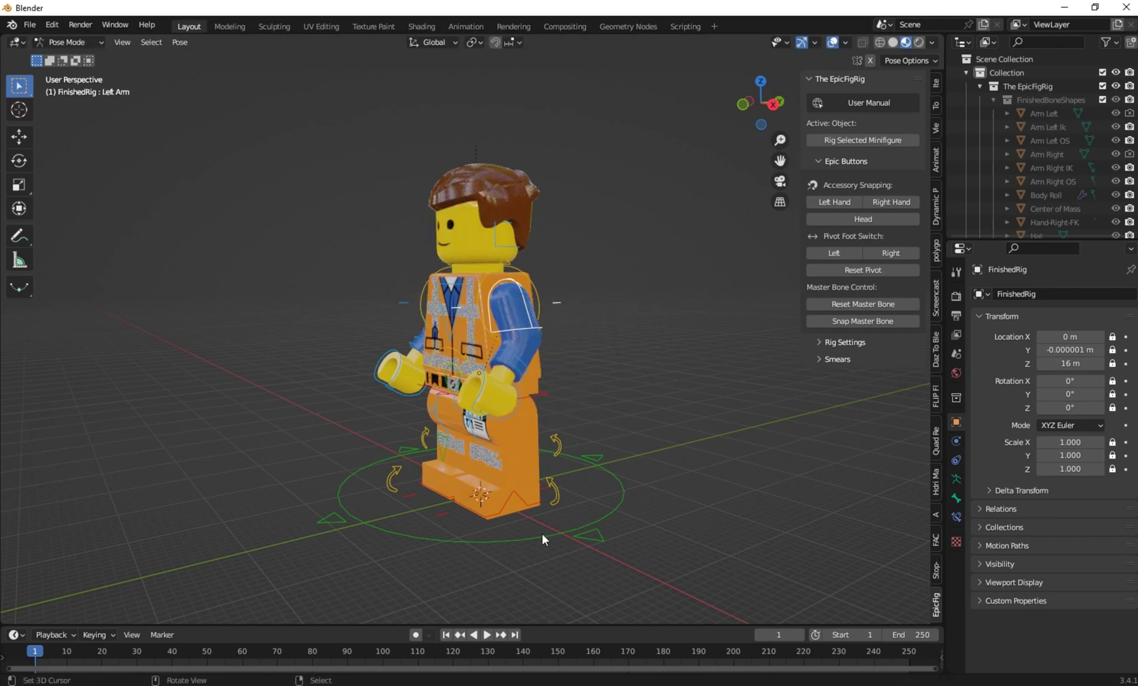
Try moving the left and right foot IK controls, cancelling each move.
middle_drag(552, 503, 534, 491)
key(g)
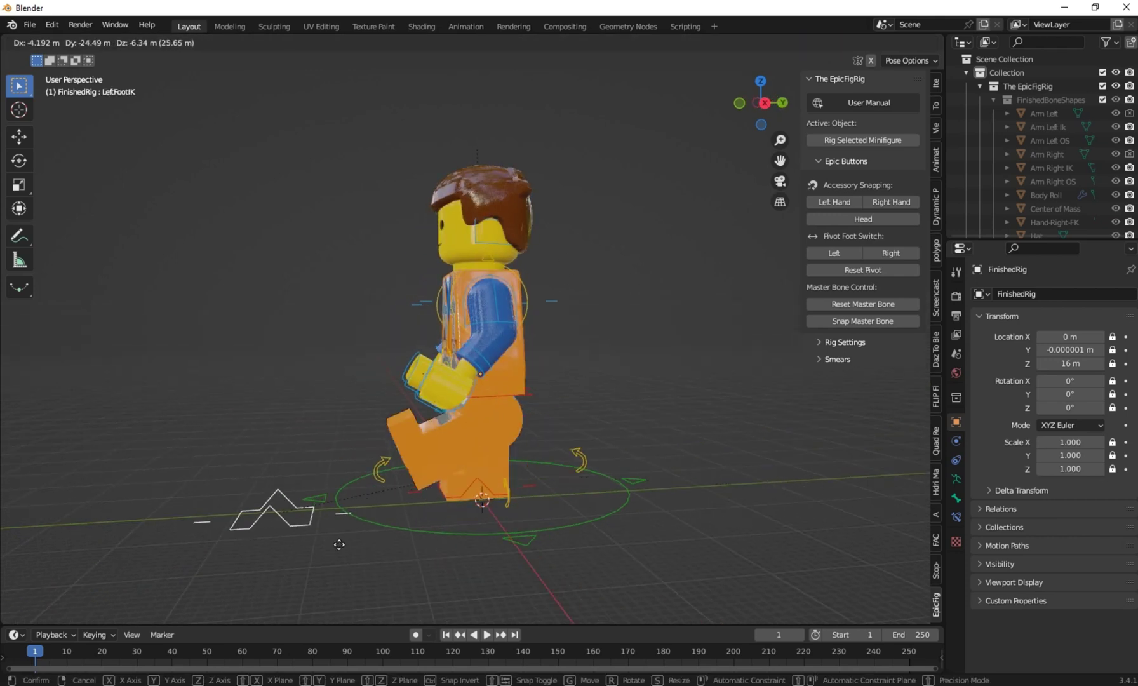
key(Escape)
click(441, 505)
key(g)
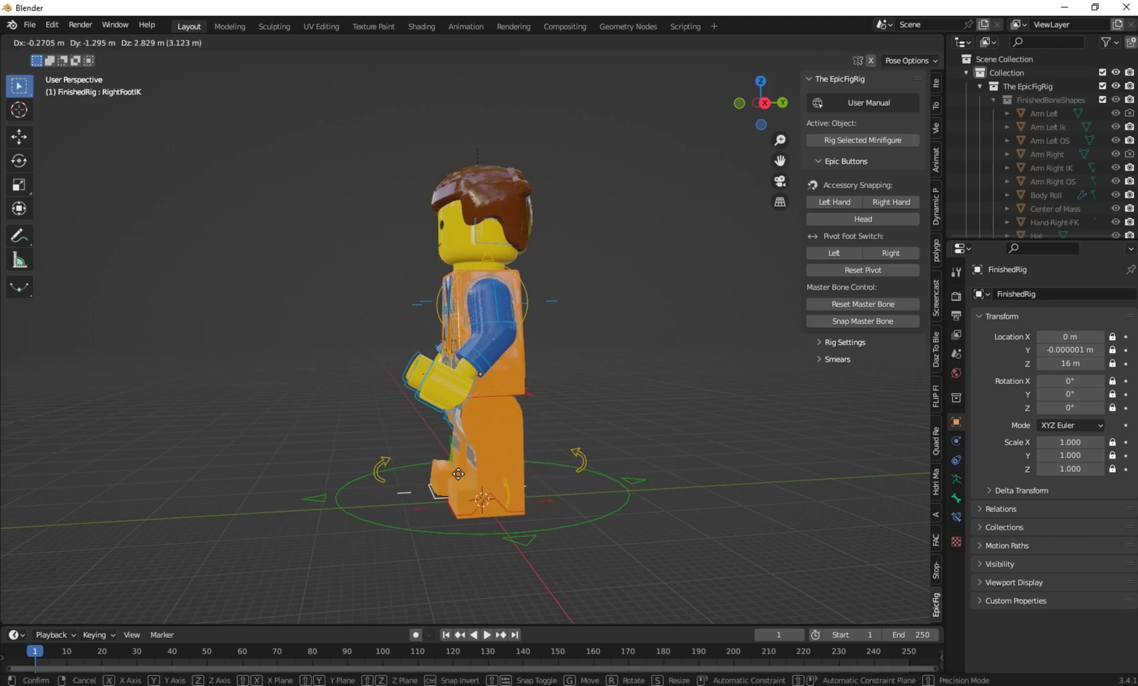
key(Escape)
Select the right arm socket control, then try rocking the torso with the Torso Rock control and cancel the rotation.
middle_drag(314, 461, 402, 318)
click(416, 306)
middle_drag(419, 369, 599, 319)
scroll(559, 415, up, 3)
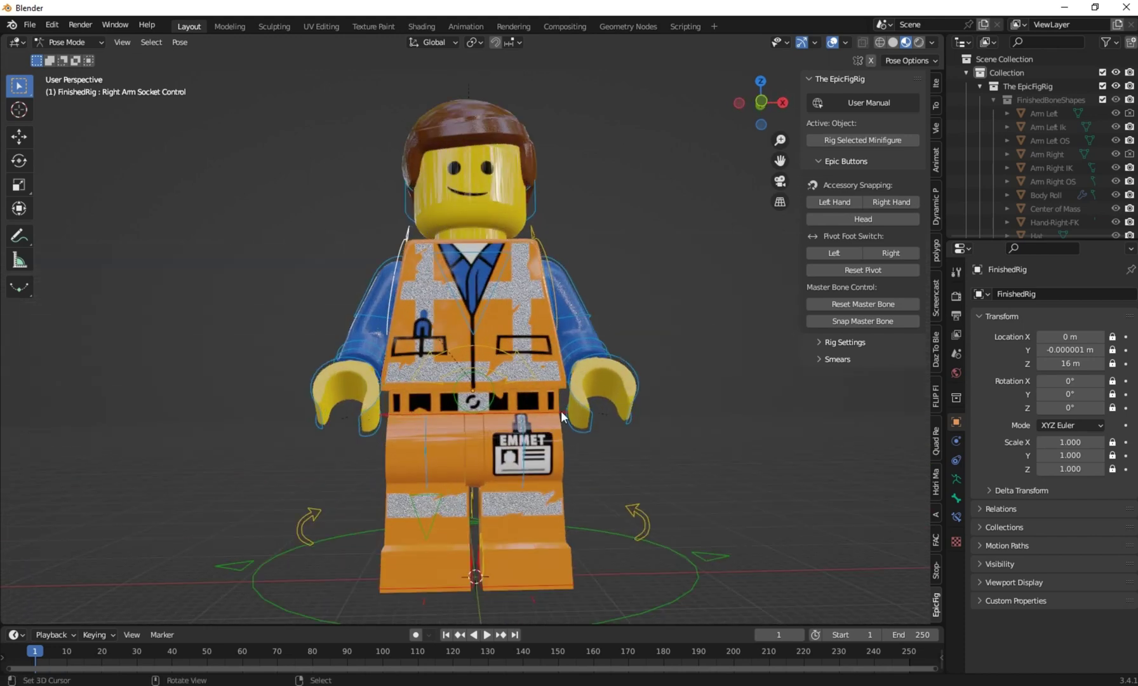
right_click(510, 355)
key(r)
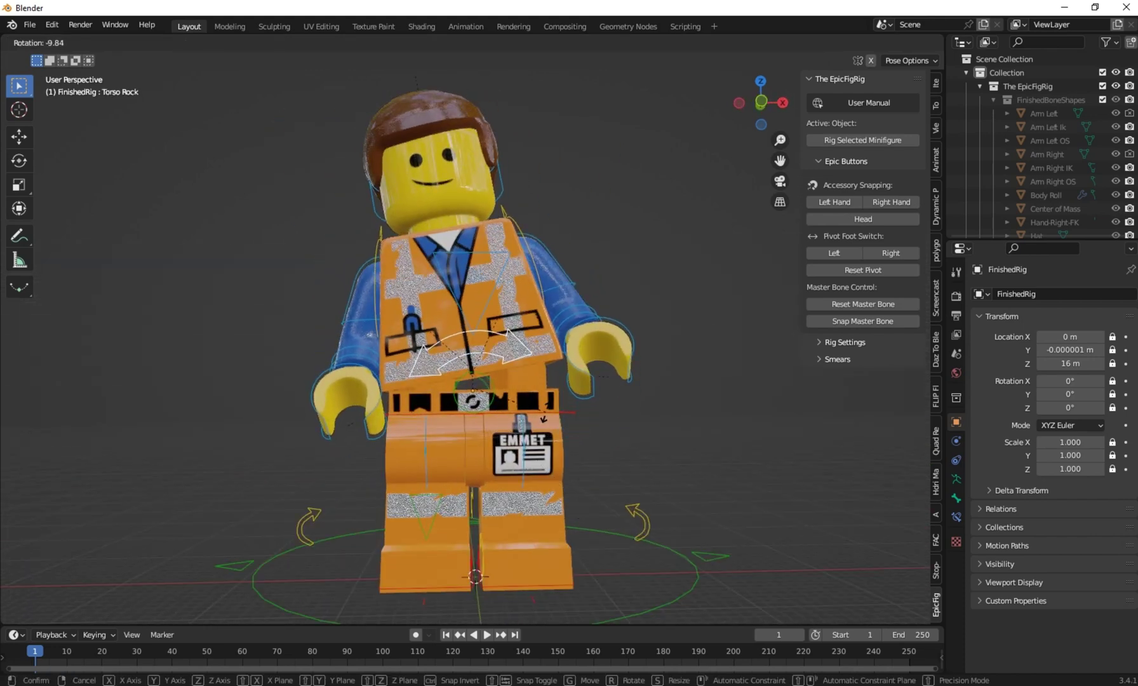
key(Escape)
Try turning the head control about the global Z axis and cancel the rotation.
middle_drag(504, 294, 504, 306)
click(540, 190)
key(r)
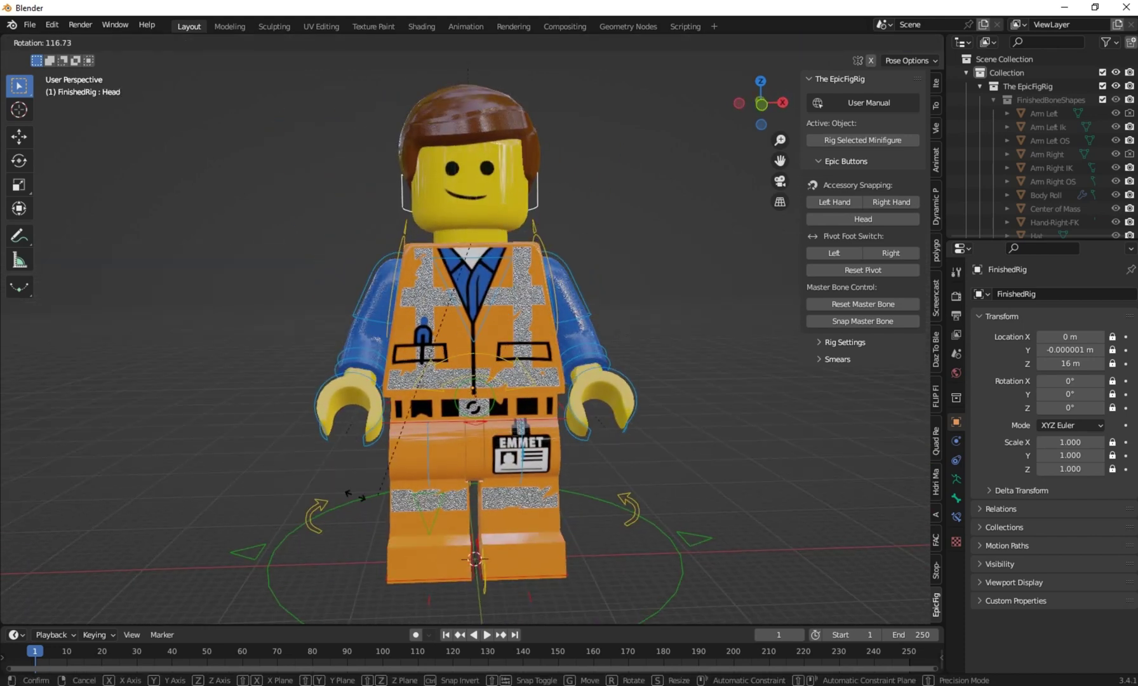
key(z)
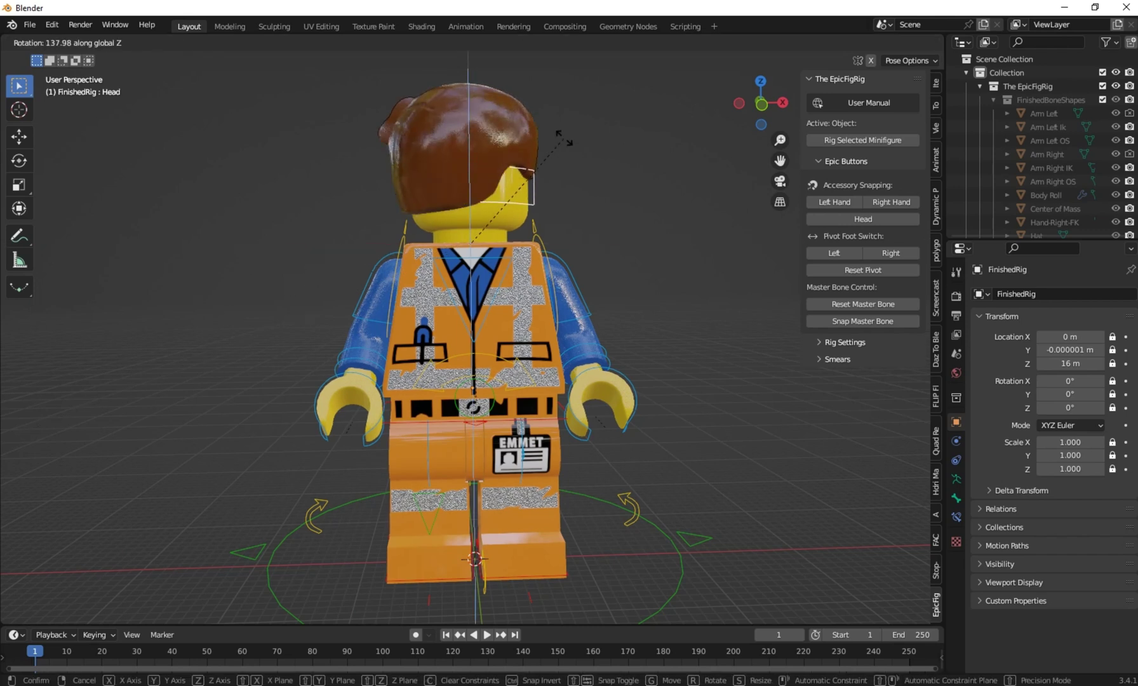
right_click(235, 343)
Try rotating the control near the hips and the body rock control beside the feet, cancelling both rotations.
middle_drag(216, 348, 460, 376)
click(528, 394)
key(r)
right_click(572, 482)
right_click(621, 557)
key(r)
right_click(591, 547)
Show the rig's Smears settings and try out the left leg and left arm smears, leaving both at 0.
middle_drag(641, 365, 779, 374)
scroll(779, 372, down, 3)
click(826, 361)
drag(839, 379, 833, 379)
mouse_move(838, 414)
mouse_down()
mouse_move(871, 413)
mouse_move(837, 413)
mouse_up()
middle_drag(719, 373, 471, 357)
scroll(391, 416, up, 6)
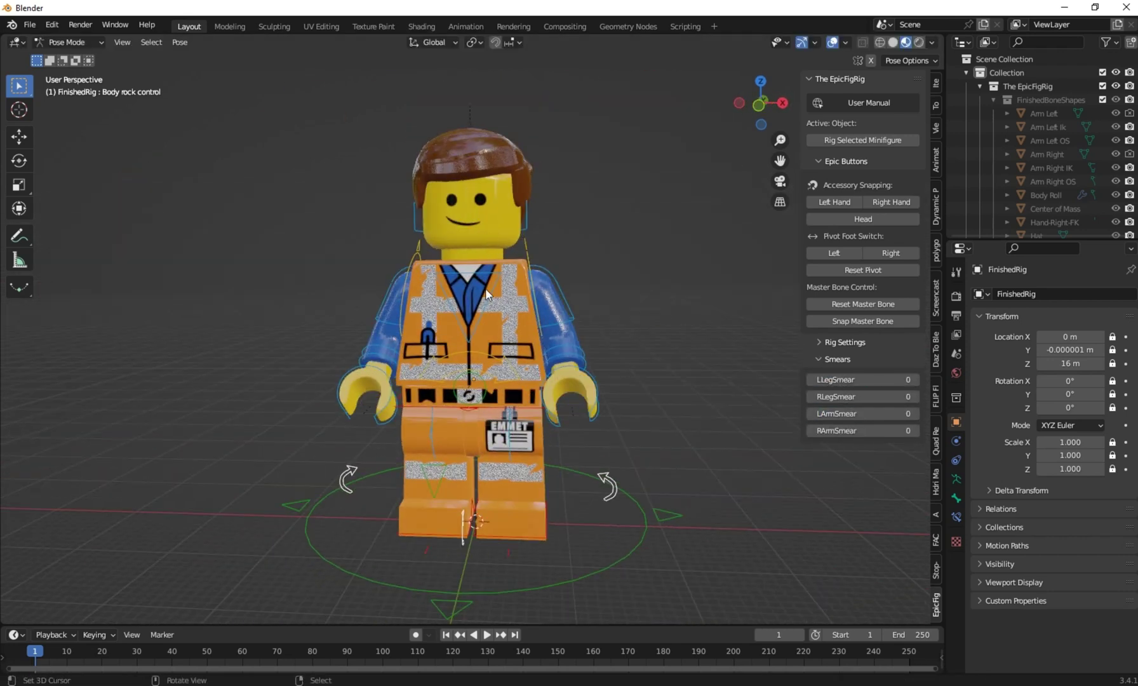
shift+middle_drag(441, 264, 431, 302)
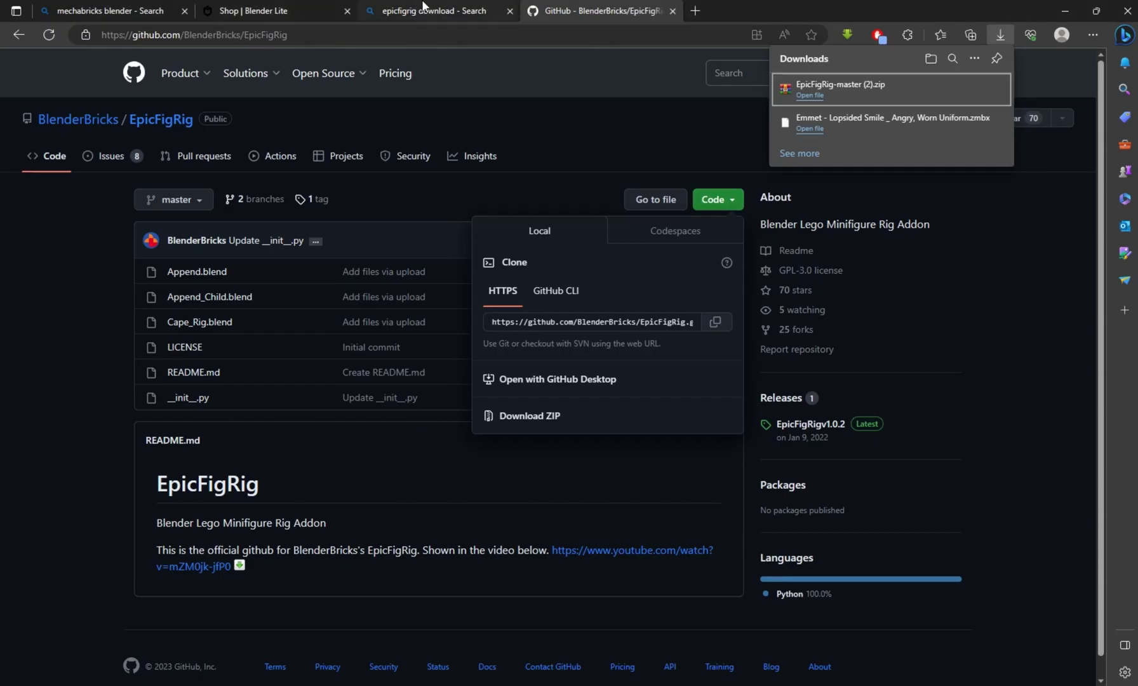
Switch to the browser, go to the Mecabricks shop and view the MecaFig and MecaFace product pages.
click(423, 5)
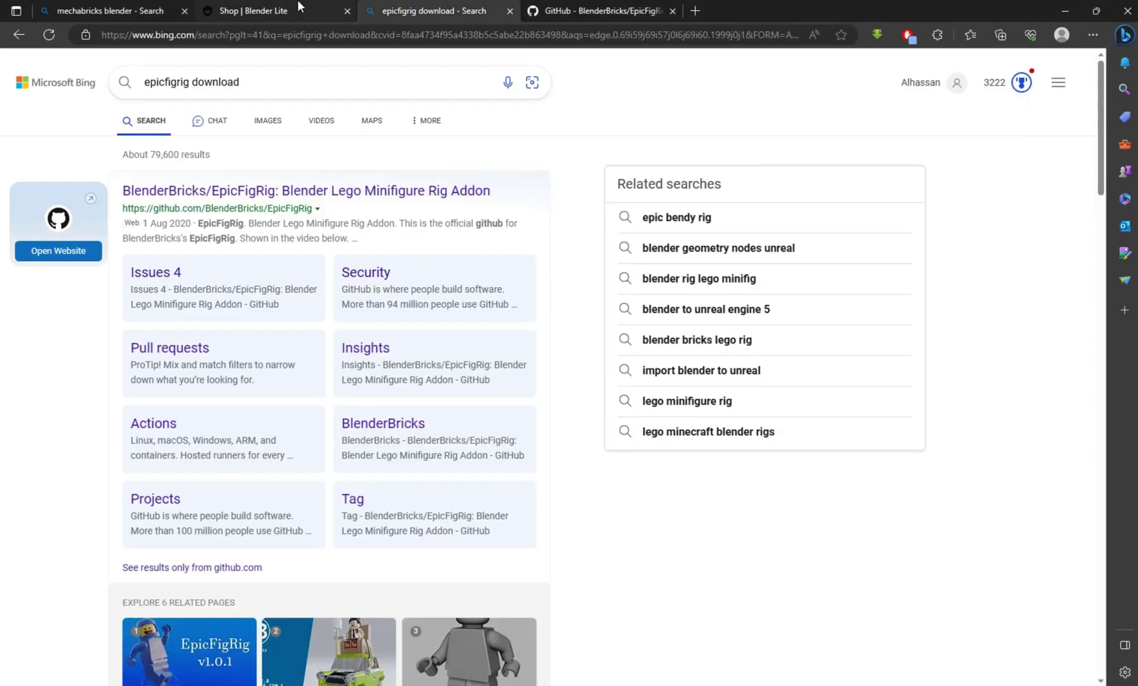
click(270, 7)
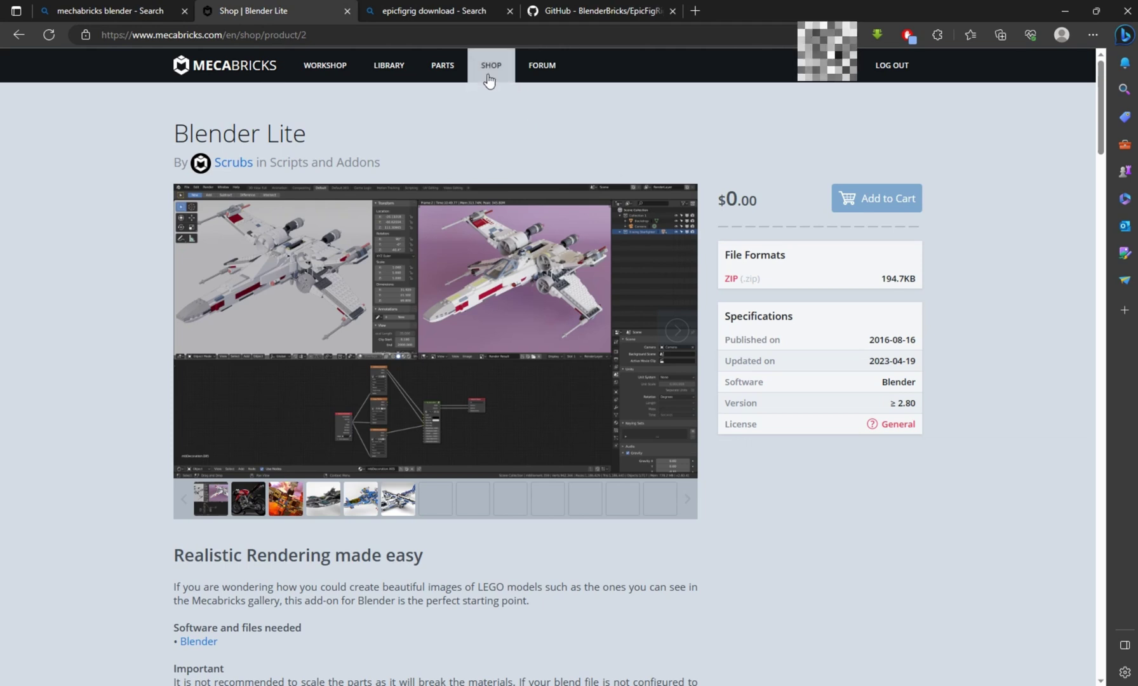
click(501, 81)
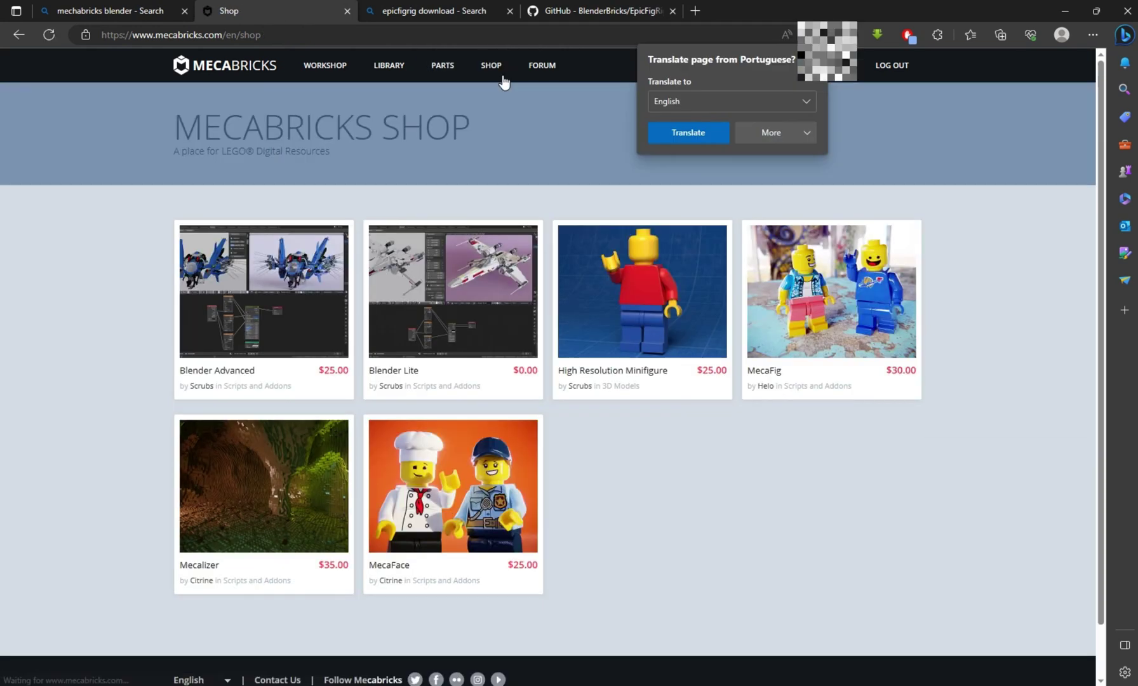
click(776, 371)
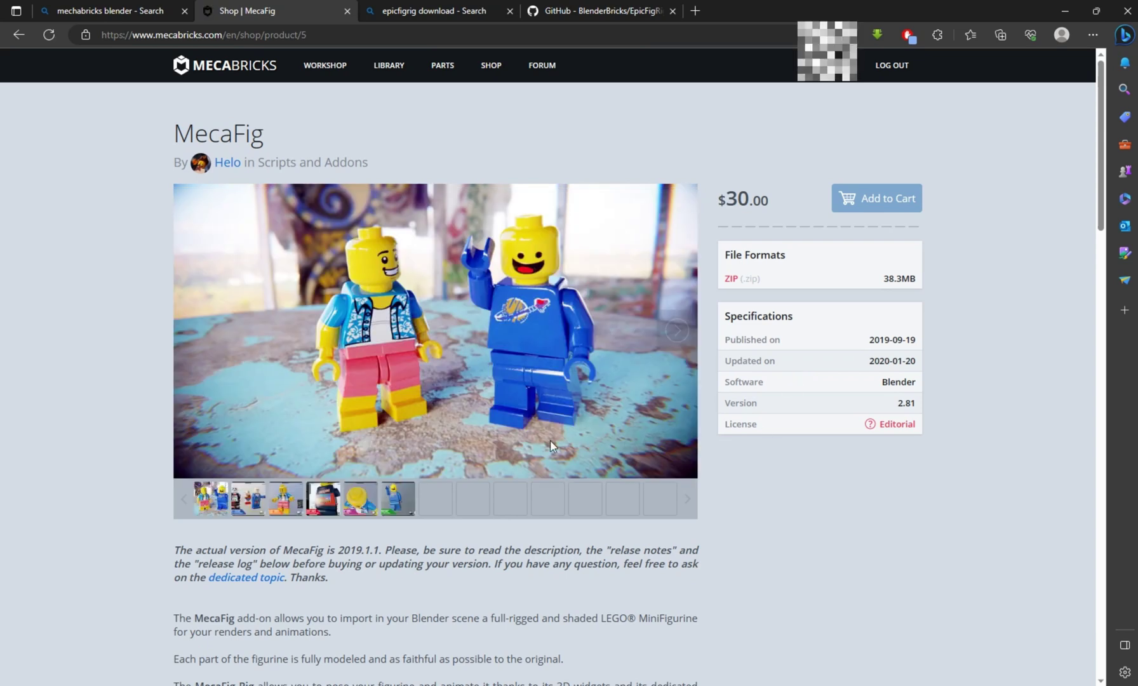
click(18, 34)
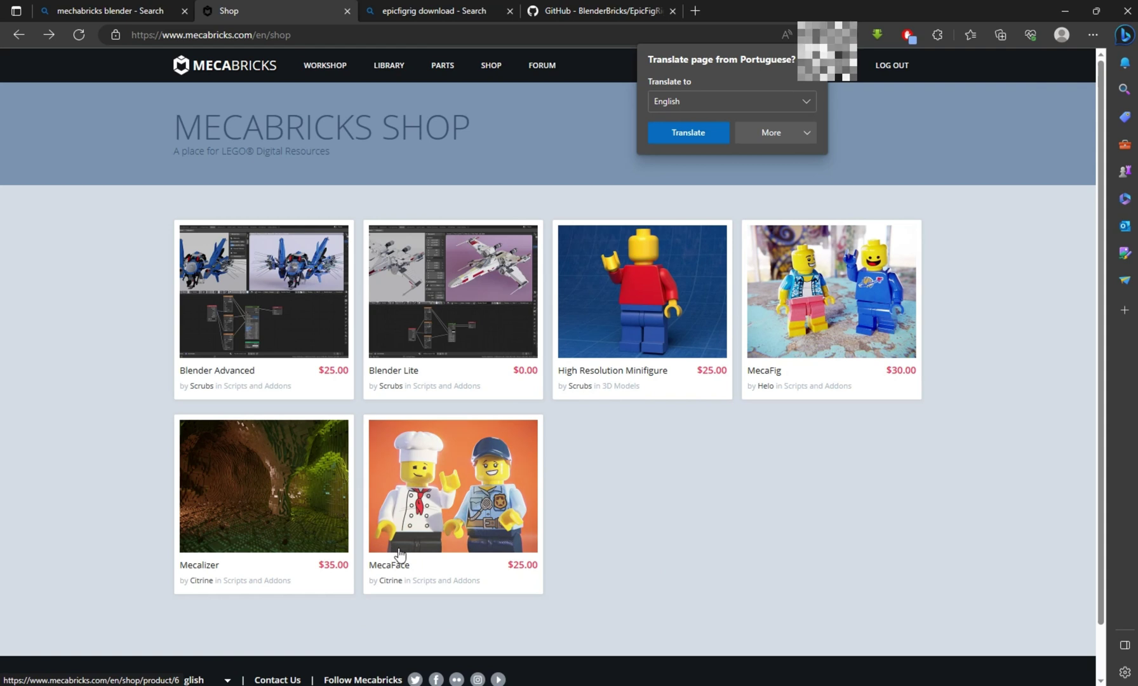
scroll(399, 545, down, 2)
click(388, 511)
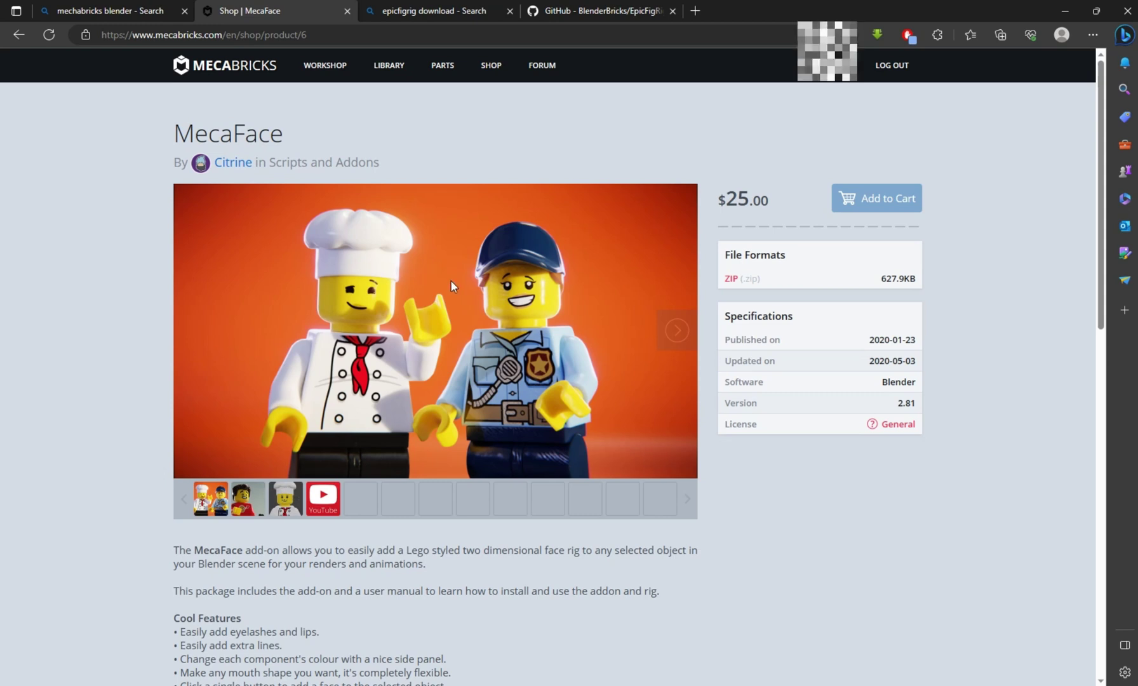
Back in Blender, filter the add-ons by "mec", enable Add Mesh: MecaFace and show its tools beside the 3D view.
click(219, 685)
click(52, 24)
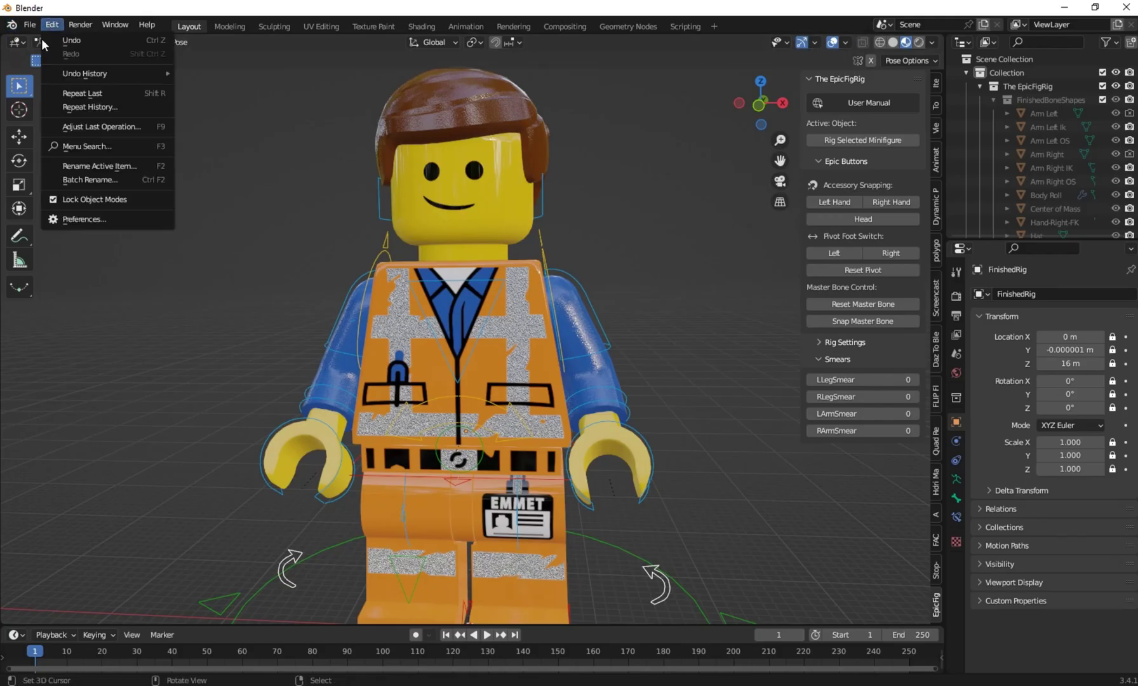
click(63, 222)
text(mec)
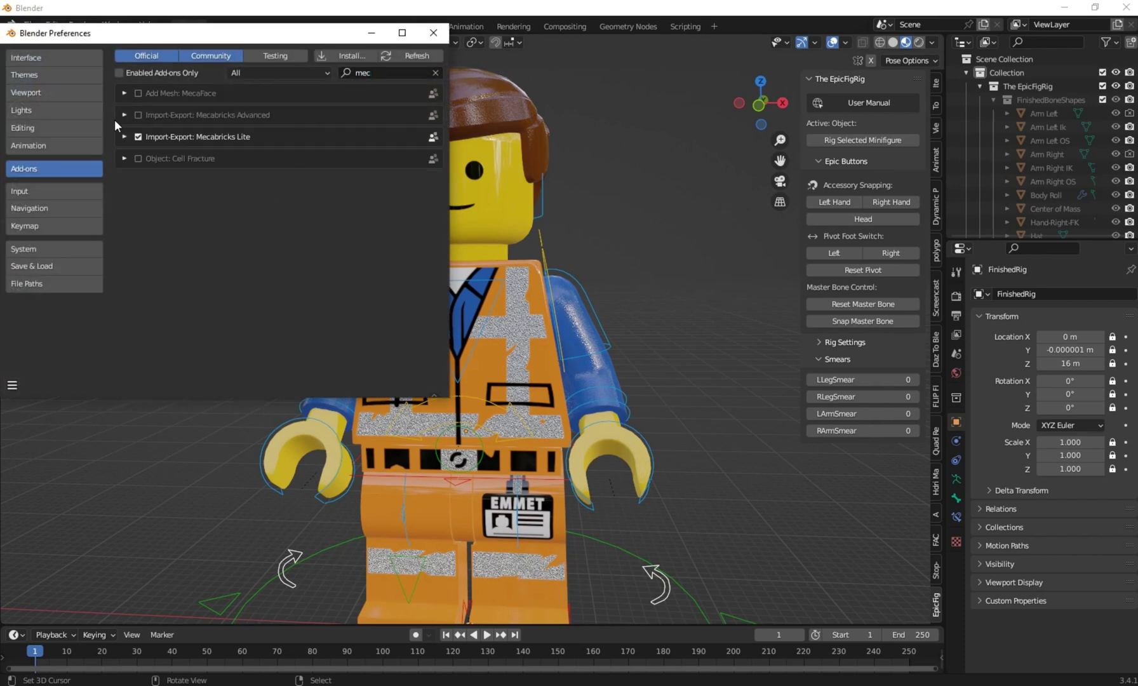
click(138, 93)
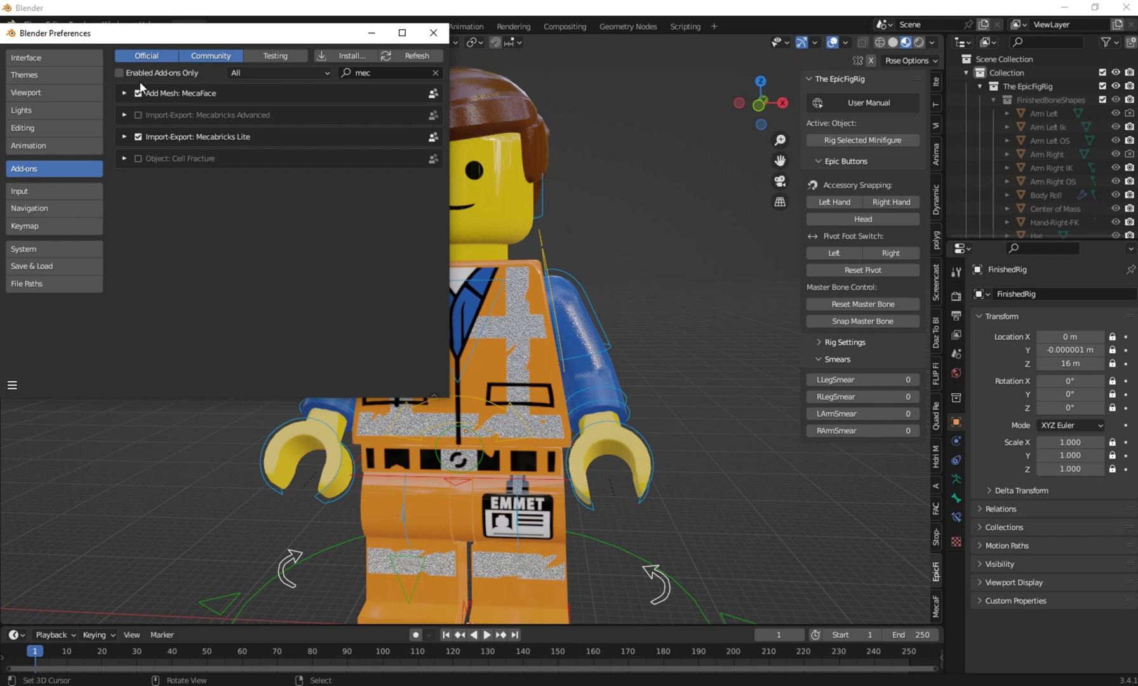
click(433, 33)
click(935, 606)
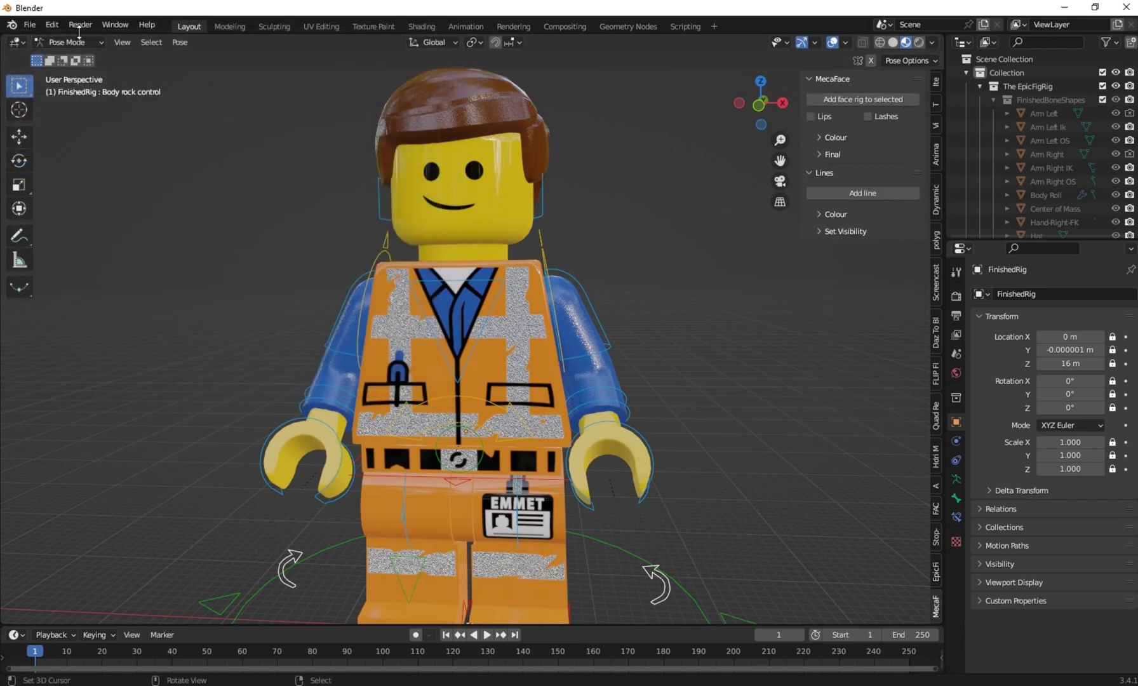
Return to Object Mode and select the minifigure's head.
click(58, 44)
click(62, 64)
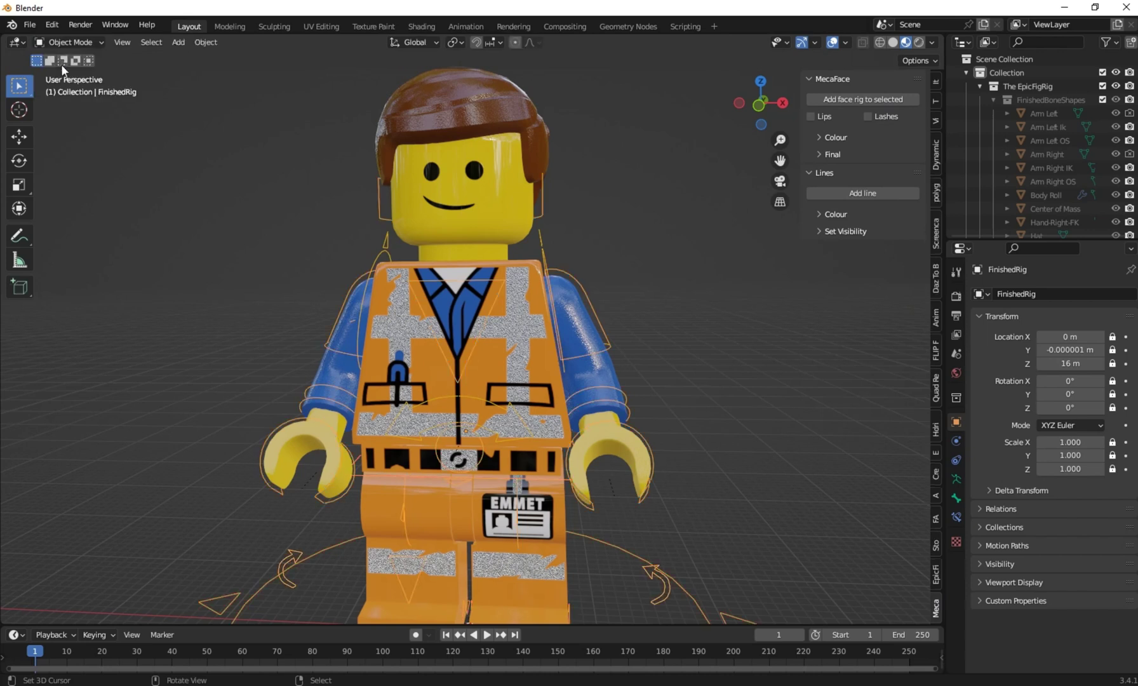
click(491, 210)
middle_drag(531, 225, 445, 248)
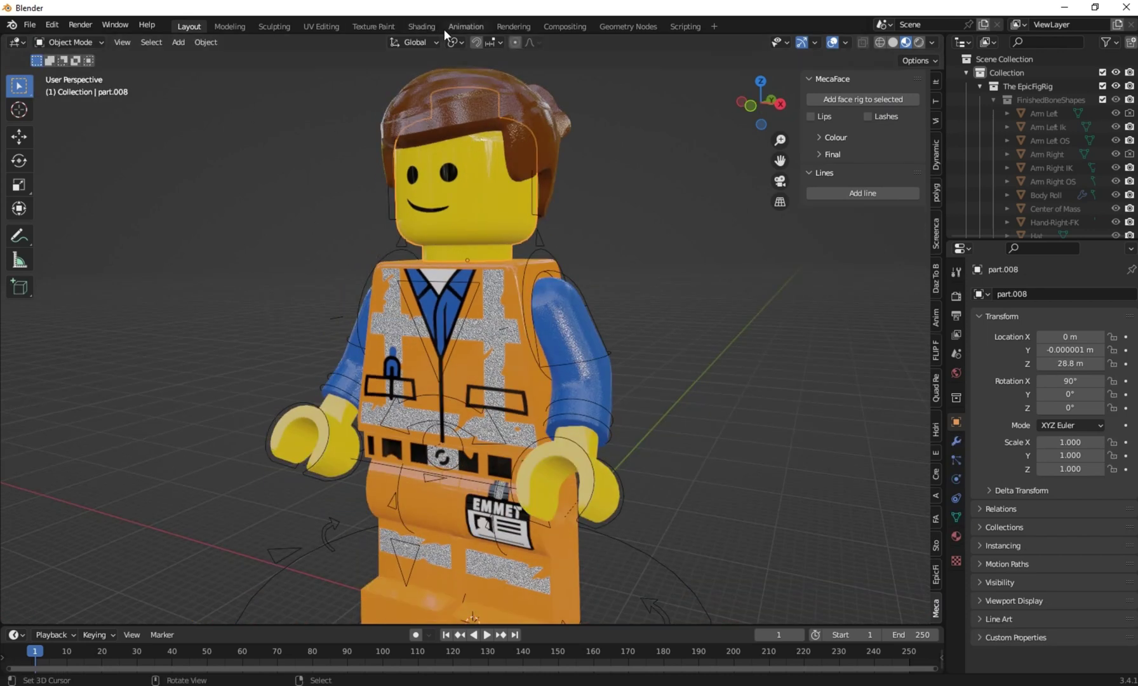
Bring up the head's texture in the Texture Paint workspace and show the figure with Material Preview shading.
click(359, 27)
scroll(680, 391, down, 5)
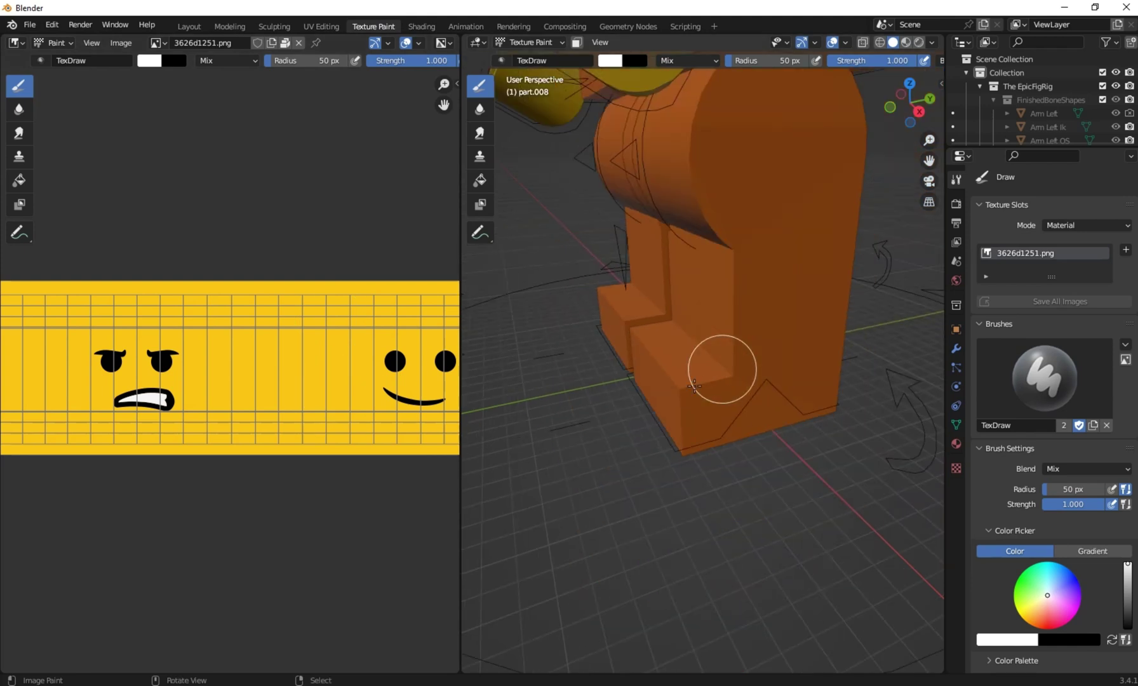
mouse_move(681, 391)
middle_down()
mouse_move(683, 260)
mouse_move(942, 14)
middle_up()
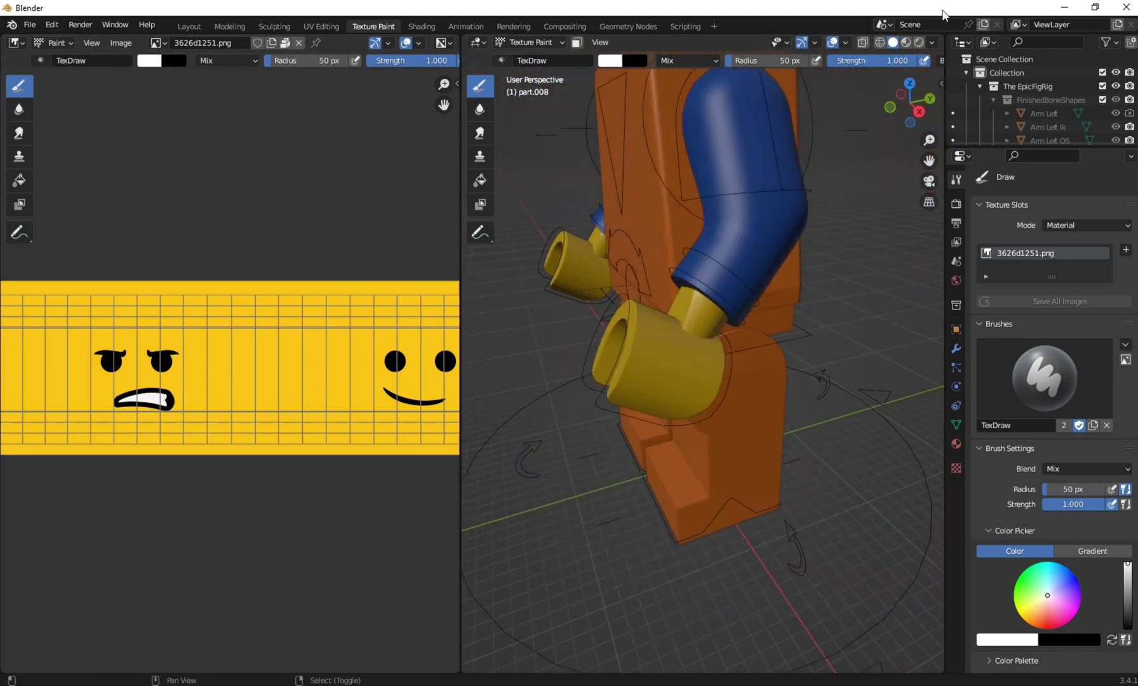
click(905, 48)
middle_drag(774, 254, 730, 305)
scroll(730, 304, up, 3)
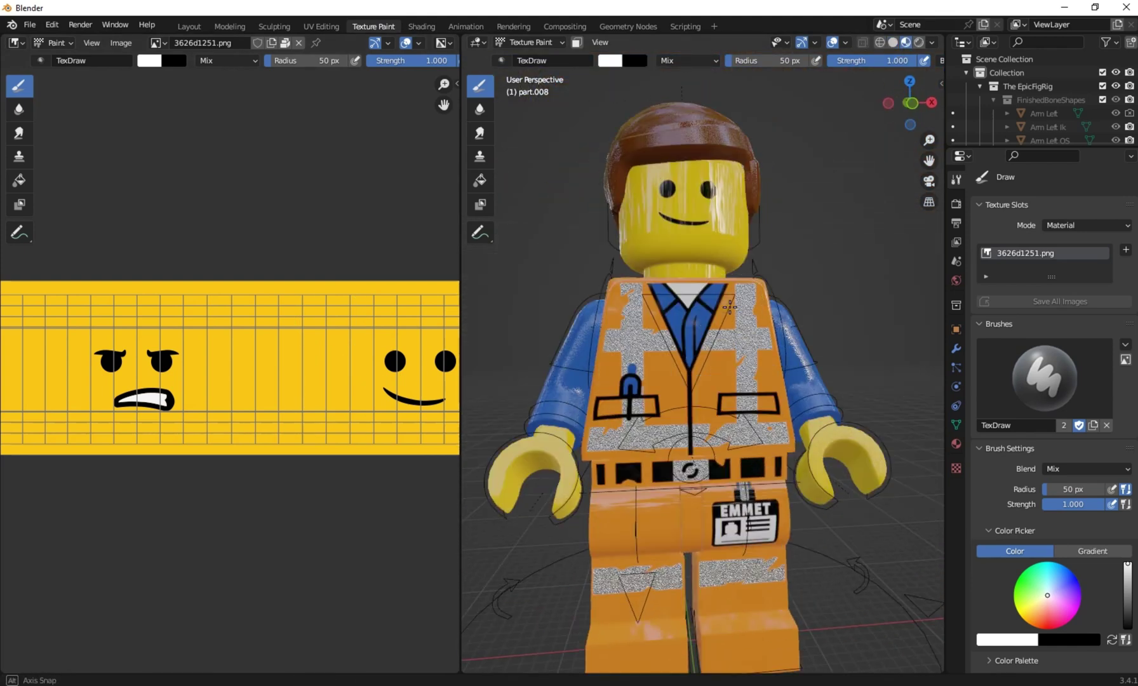
Set the TexDraw brush's falloff to the Constant curve preset.
scroll(1017, 526, down, 6)
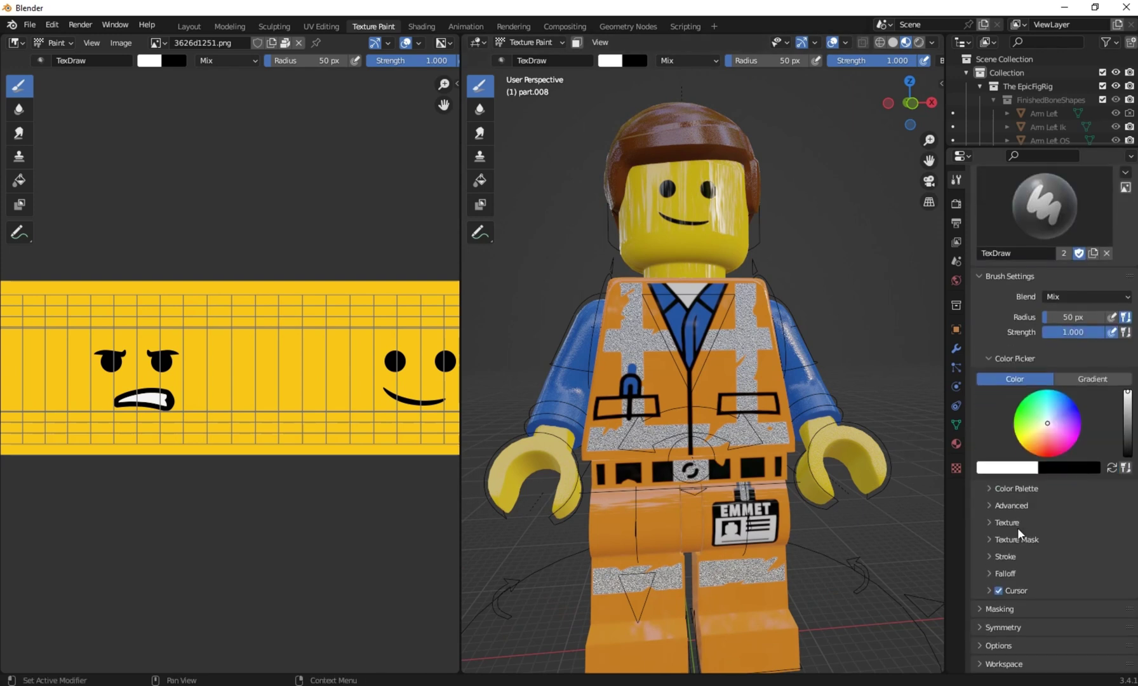
click(1003, 575)
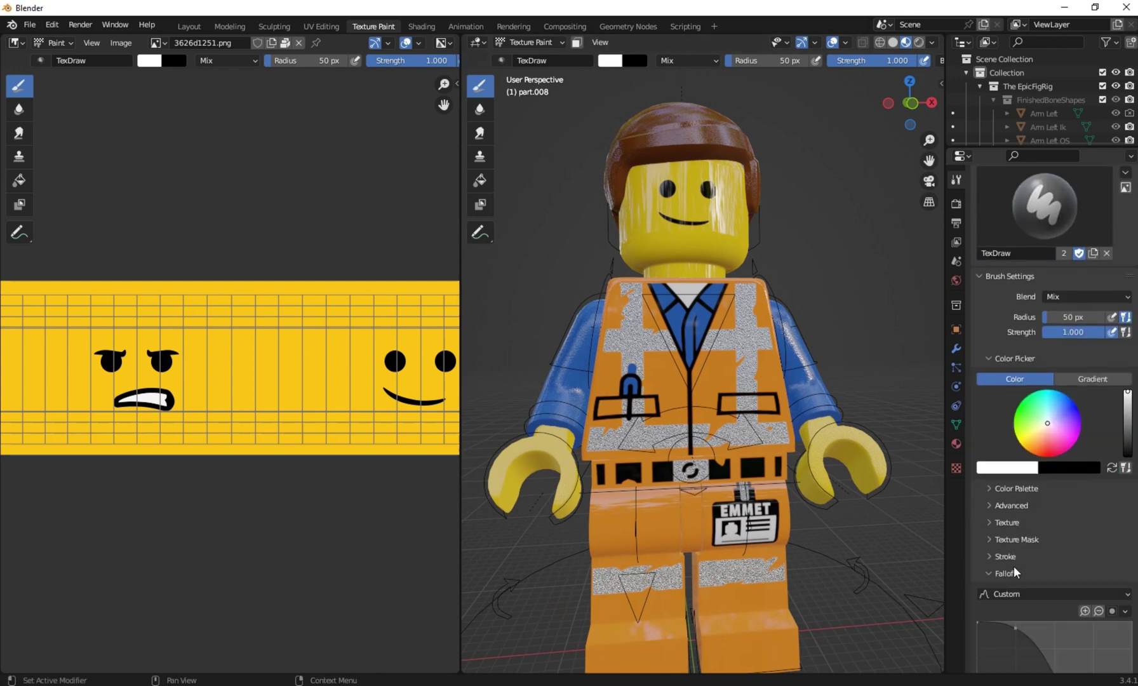
click(1029, 592)
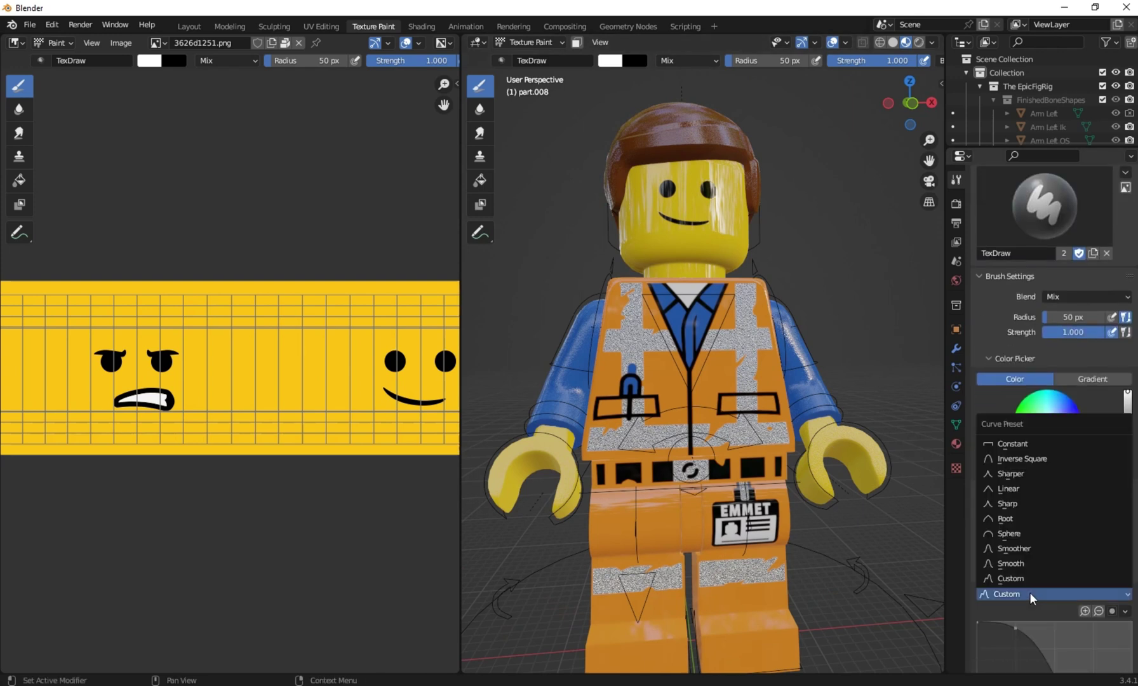
click(1017, 445)
scroll(1029, 546, down, 2)
Sample the yellow skin colour from the head texture and paint over both printed faces with it.
middle_drag(739, 269, 743, 287)
click(1005, 426)
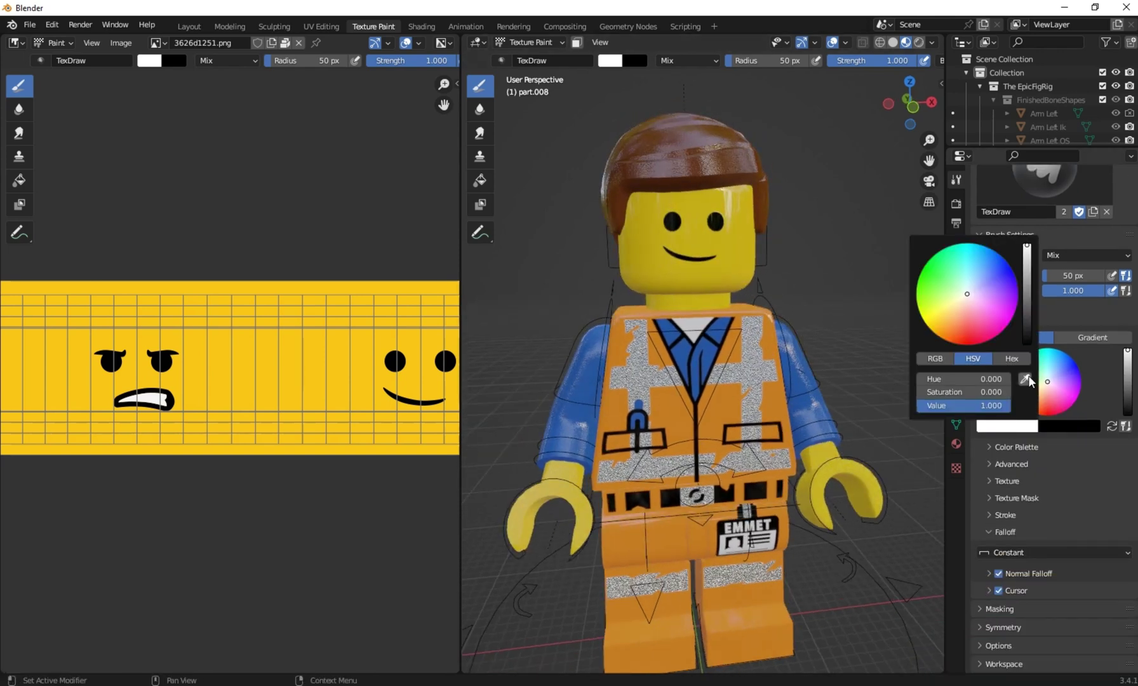
click(1025, 379)
click(302, 348)
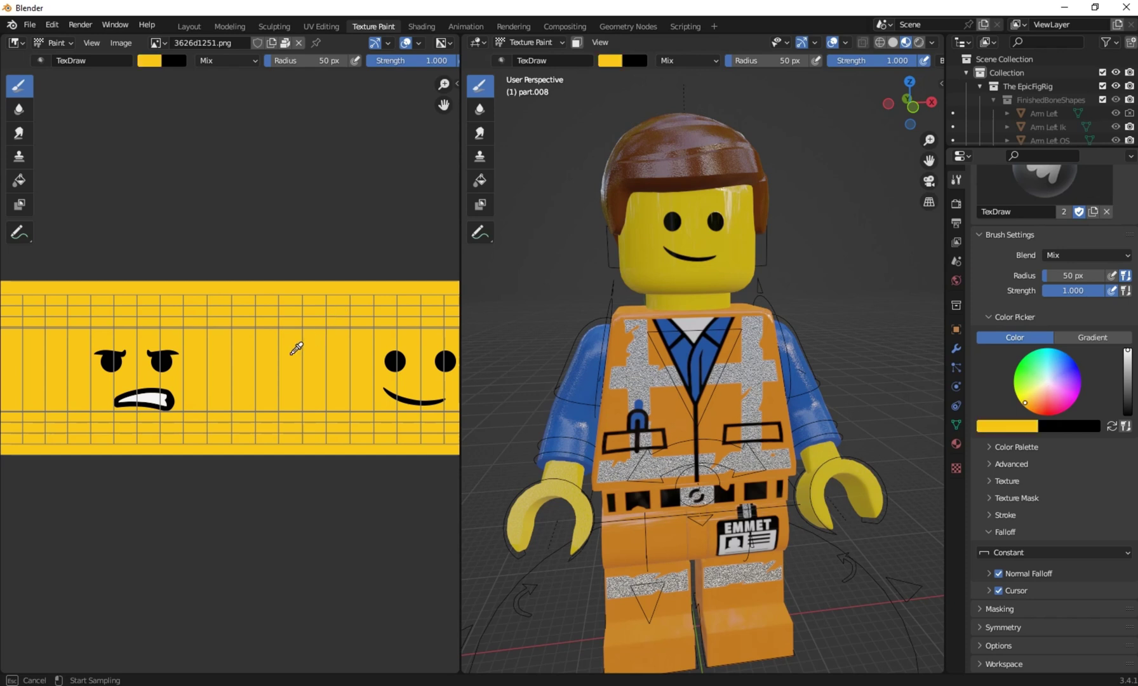
scroll(292, 356, down, 1)
mouse_move(184, 392)
mouse_down()
mouse_move(144, 360)
mouse_move(420, 377)
mouse_up()
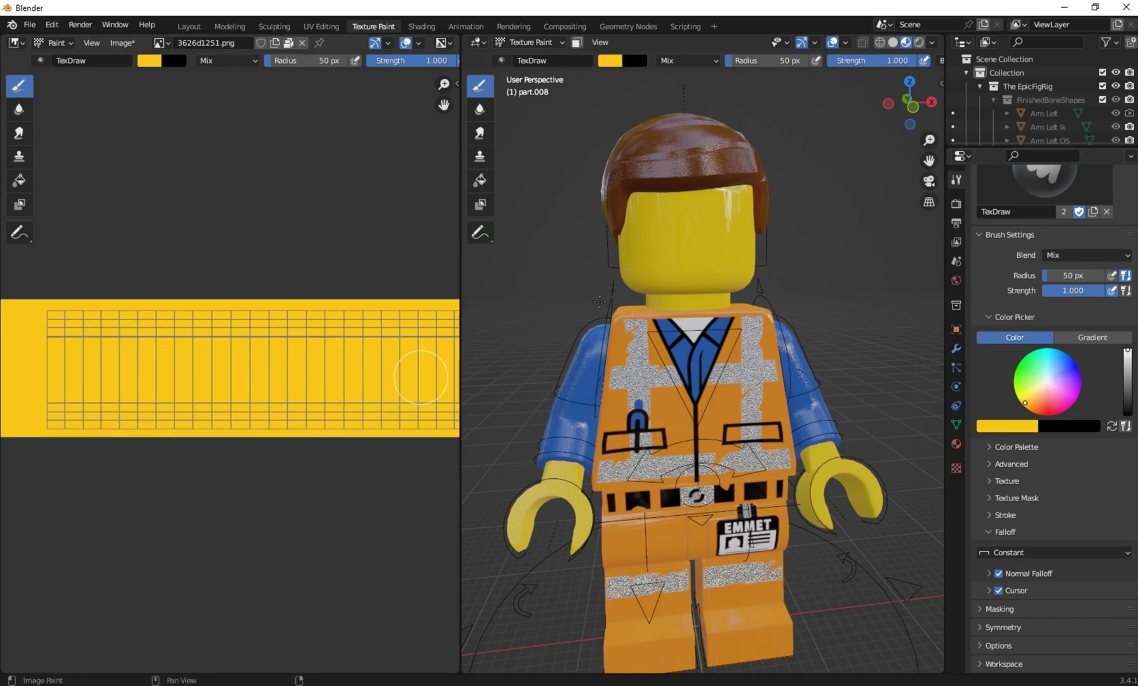
Return to the Layout workspace and add a MecaFace face rig to the selected head.
click(188, 26)
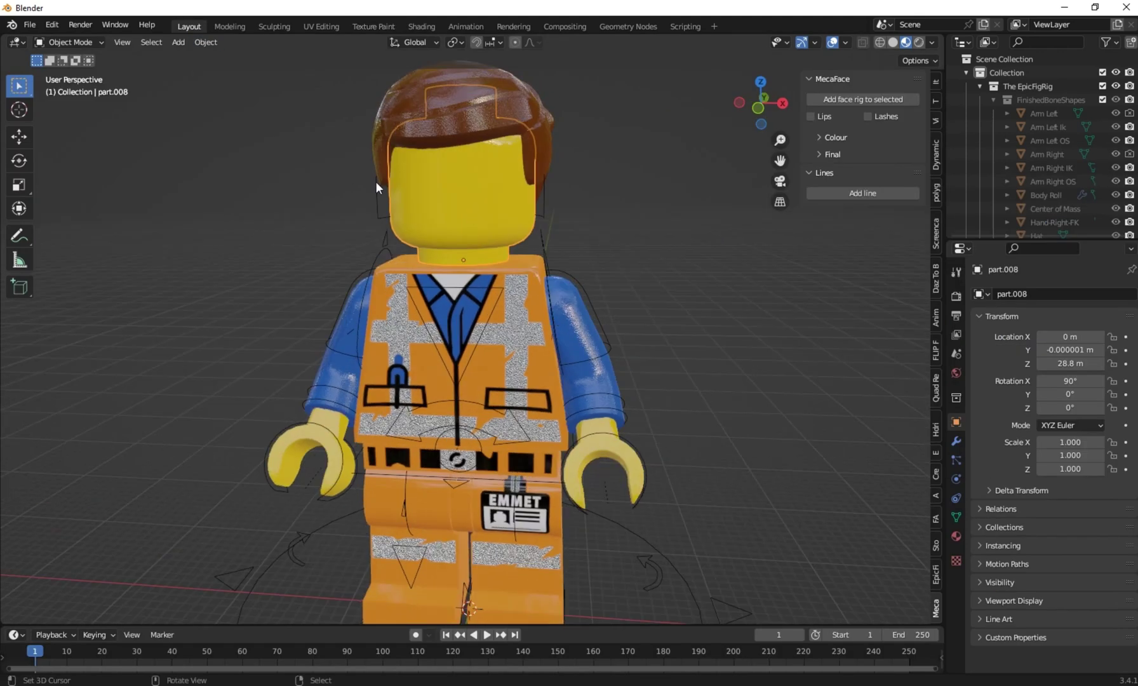
click(836, 100)
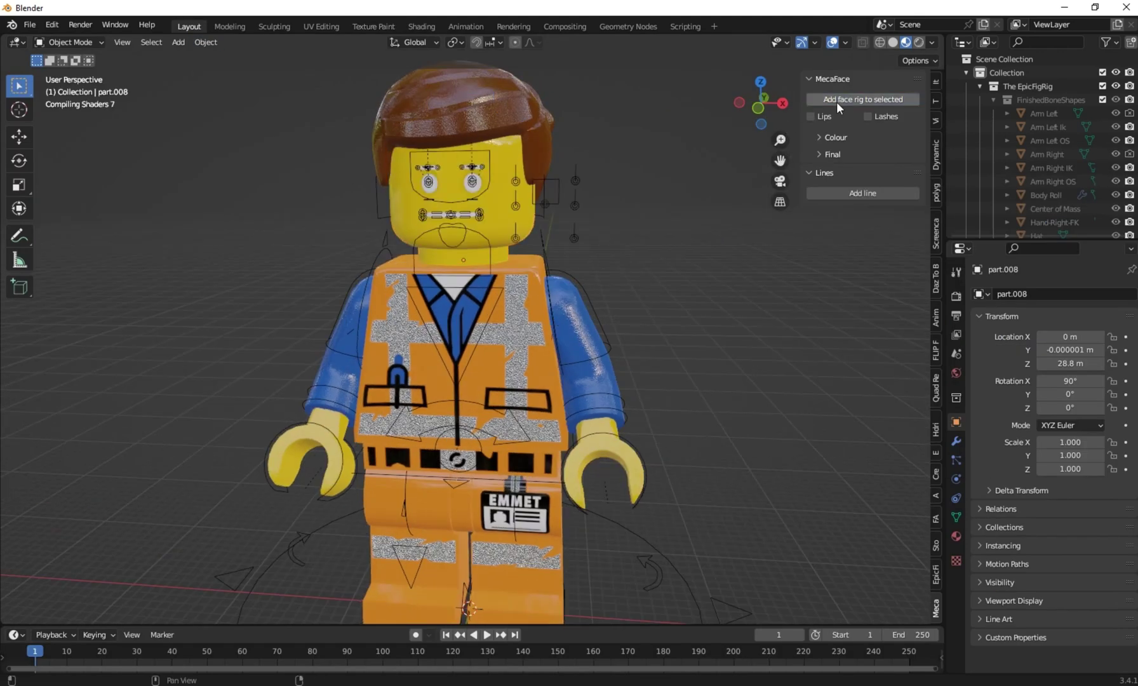
Select the face rig armature on the head and switch it to Pose Mode.
scroll(629, 262, up, 2)
middle_drag(629, 262, 552, 320)
scroll(552, 320, down, 3)
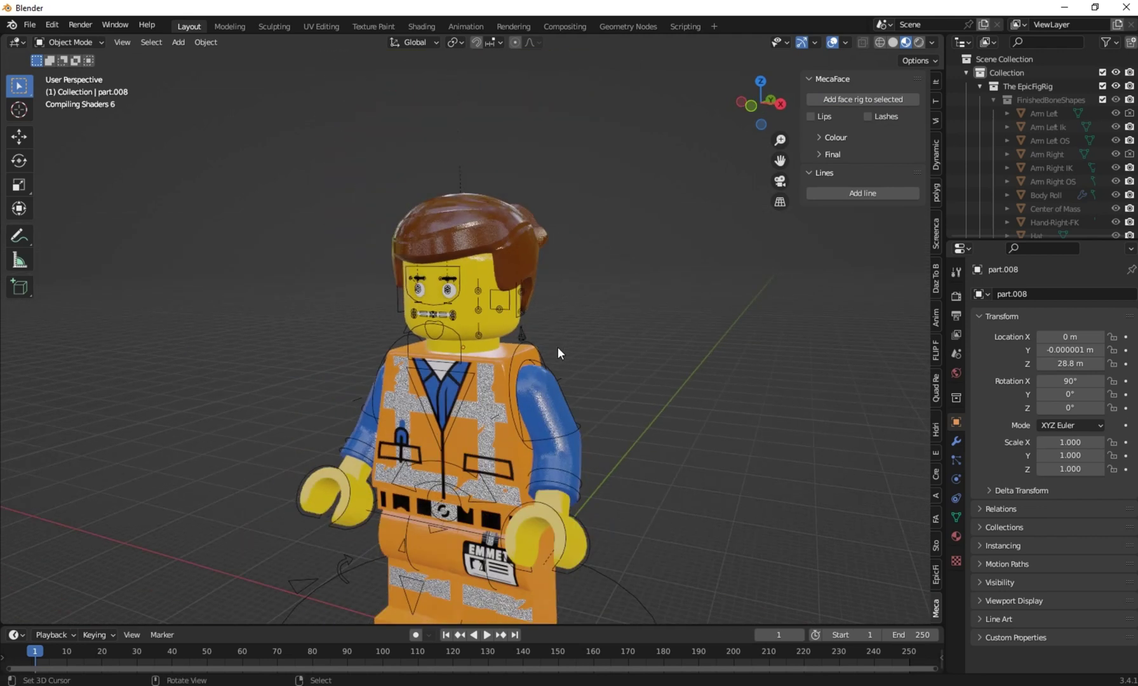
middle_drag(544, 311, 569, 260)
scroll(557, 272, up, 3)
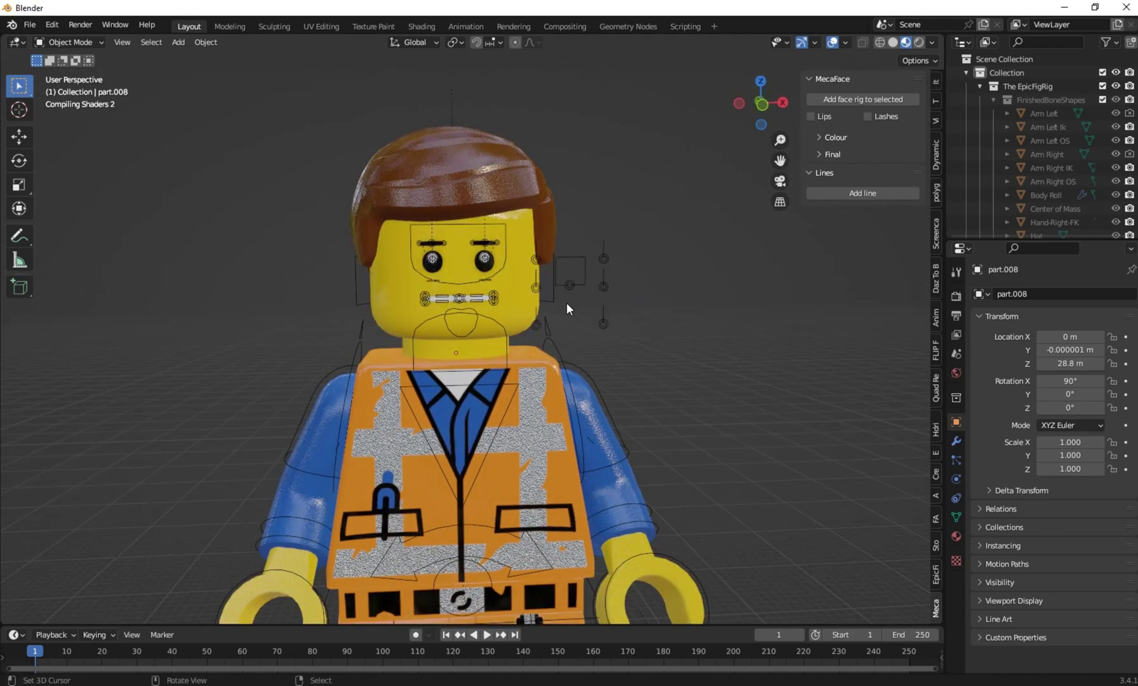
scroll(566, 303, up, 4)
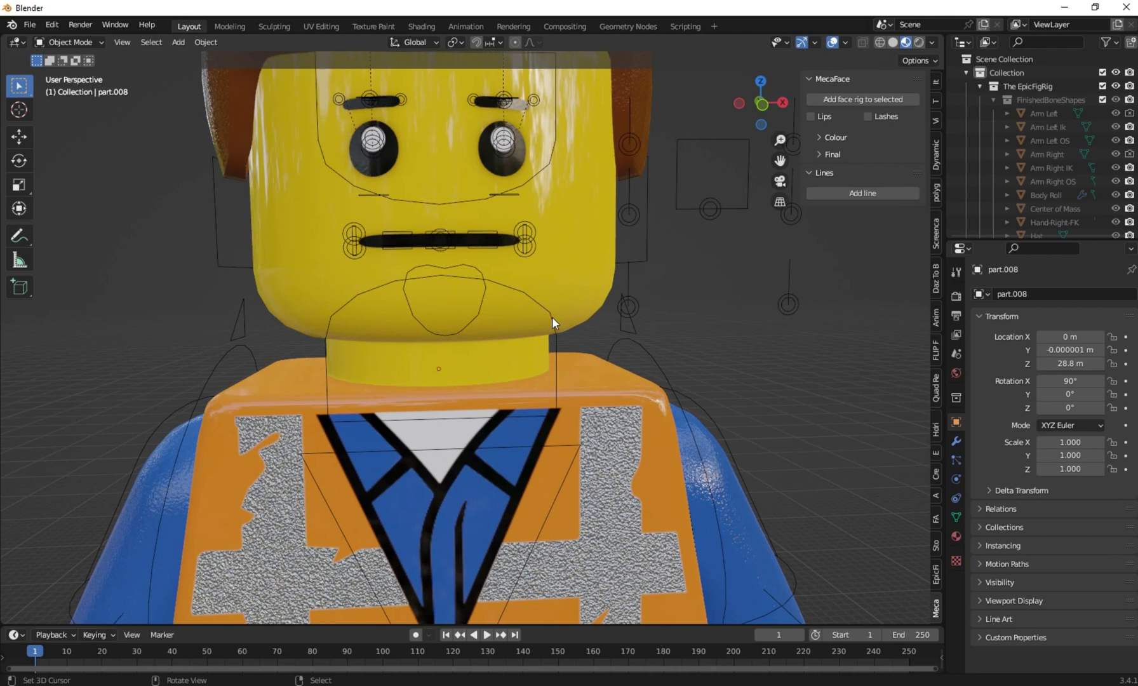
click(552, 317)
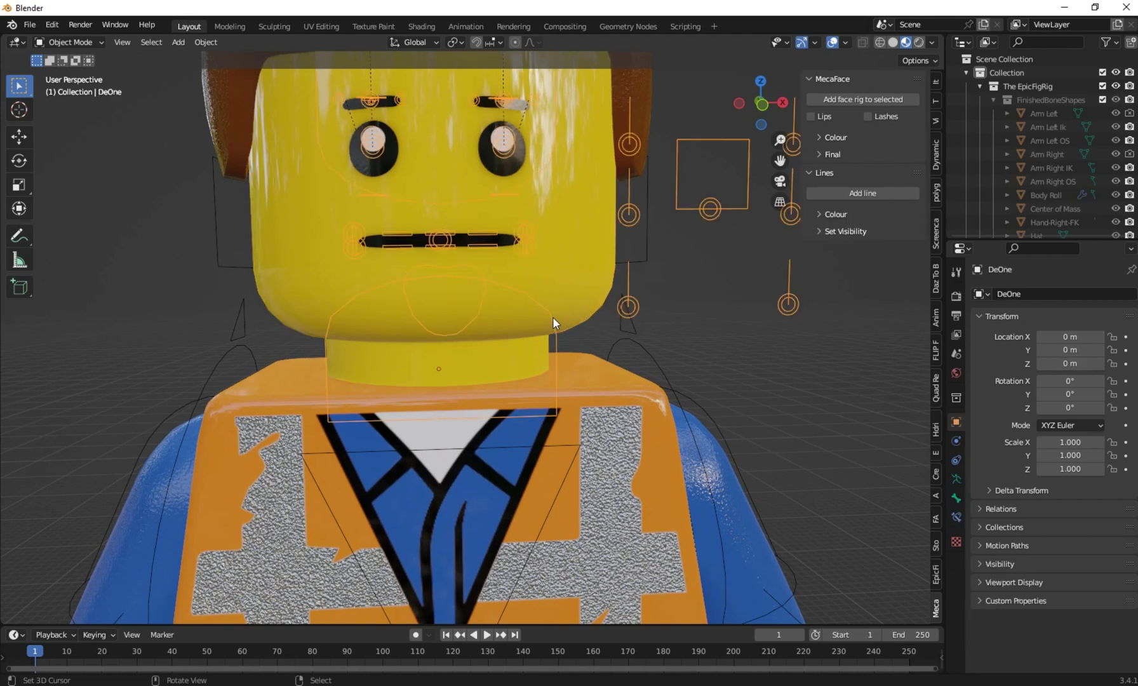
click(54, 43)
click(61, 85)
scroll(714, 228, down, 2)
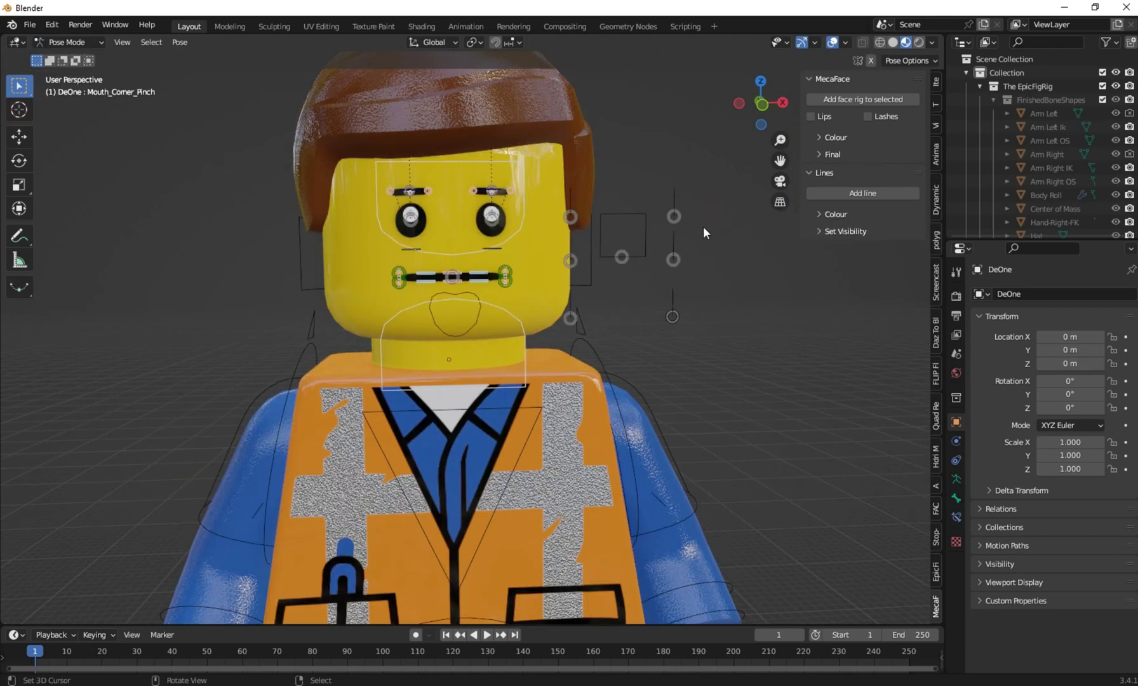
Open the mouth by raising the mouth size control about 1 m inside its square.
click(646, 258)
click(621, 260)
click(622, 254)
key(g)
key(Escape)
click(627, 254)
key(g)
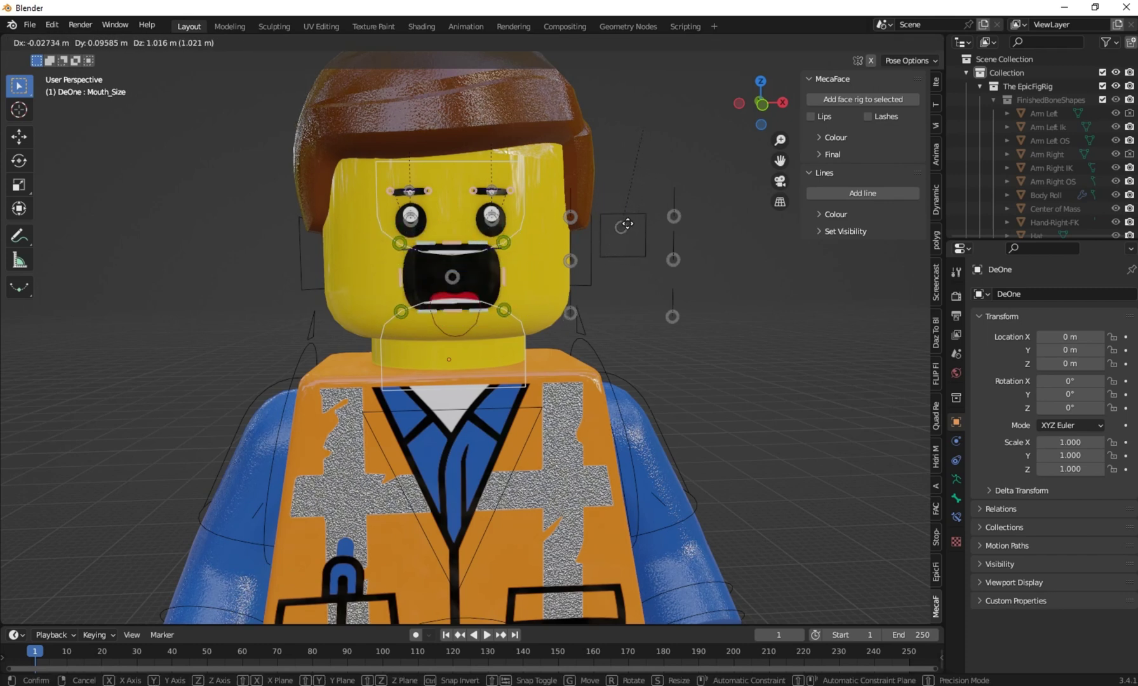
click(624, 223)
Try moving the upper mouth control up and the lower mouth control down, cancelling each move.
click(450, 254)
right_click(452, 241)
key(g)
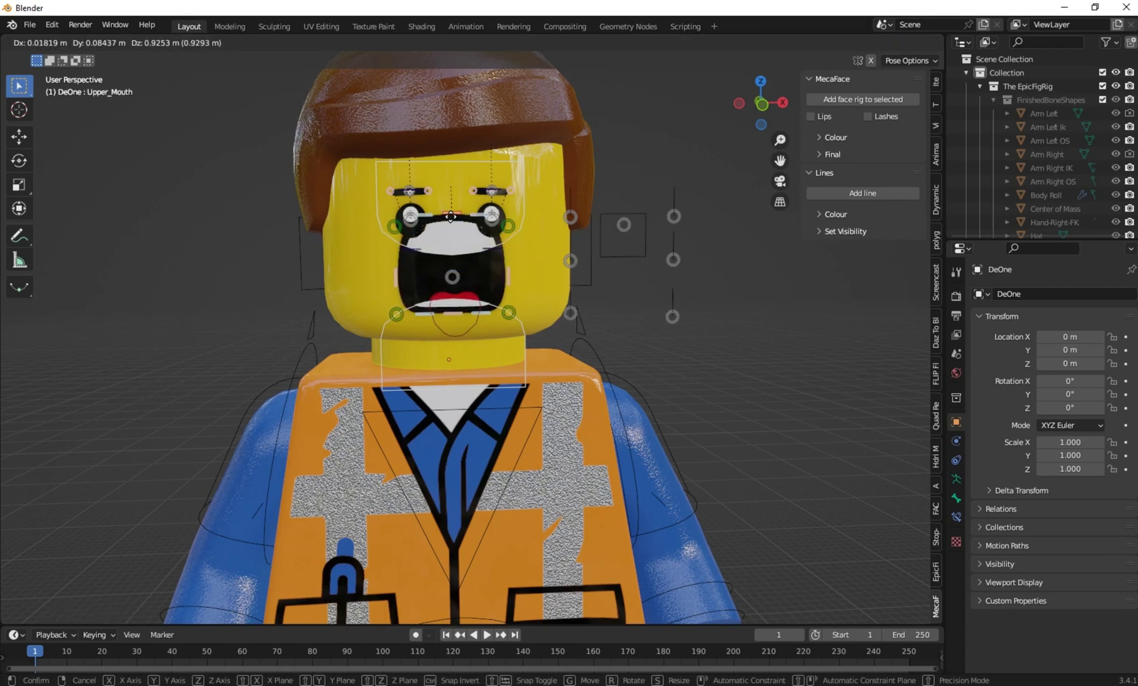
right_click(452, 221)
click(458, 315)
key(g)
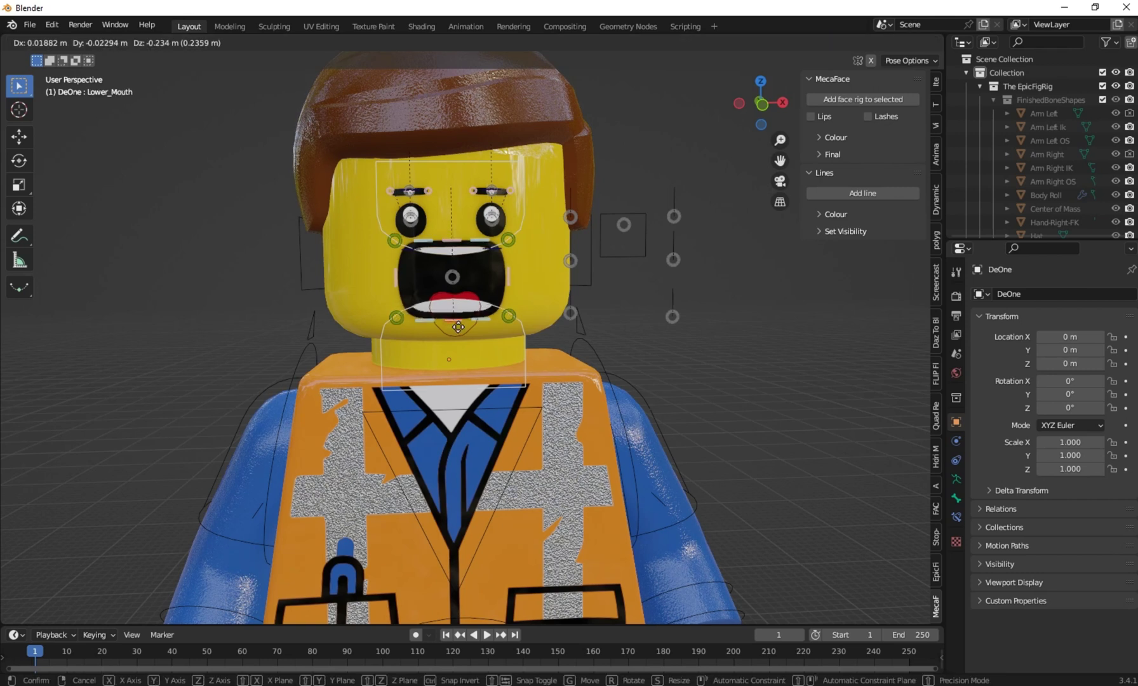
key(Escape)
Lower the mouth size control within its square to flatten the mouth opening.
click(617, 231)
key(g)
key(Escape)
Try squashing the left eye by scaling its controls along Z.
scroll(579, 256, up, 2)
click(516, 172)
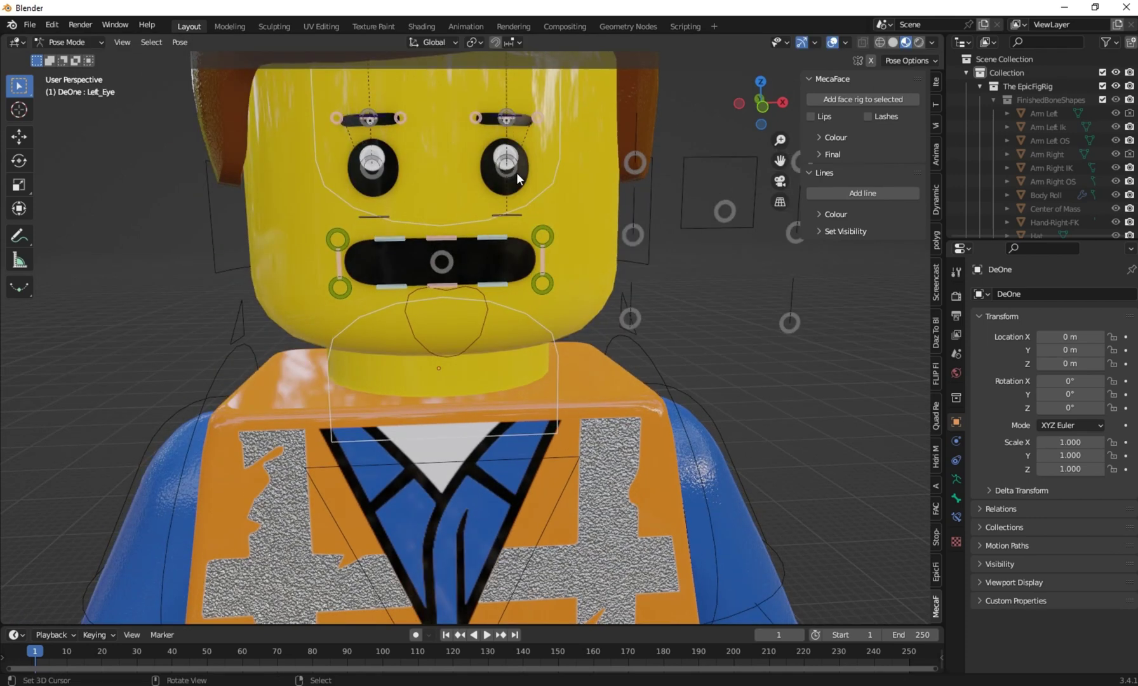
shift+right_click(520, 116)
key(s)
key(z)
right_click(477, 207)
Try moving the lower-face and left eyebrow controls one after another, cancelling each move.
scroll(475, 267, down, 3)
right_click(472, 348)
key(g)
right_click(501, 321)
scroll(507, 267, up, 2)
right_click(522, 167)
right_click(475, 164)
key(g)
right_click(472, 160)
right_click(501, 167)
key(g)
right_click(503, 191)
Try closing the left eye by scaling its upper and lower eye controls together along Z.
right_click(502, 239)
shift+right_click(499, 168)
middle_drag(571, 254, 553, 254)
key(s)
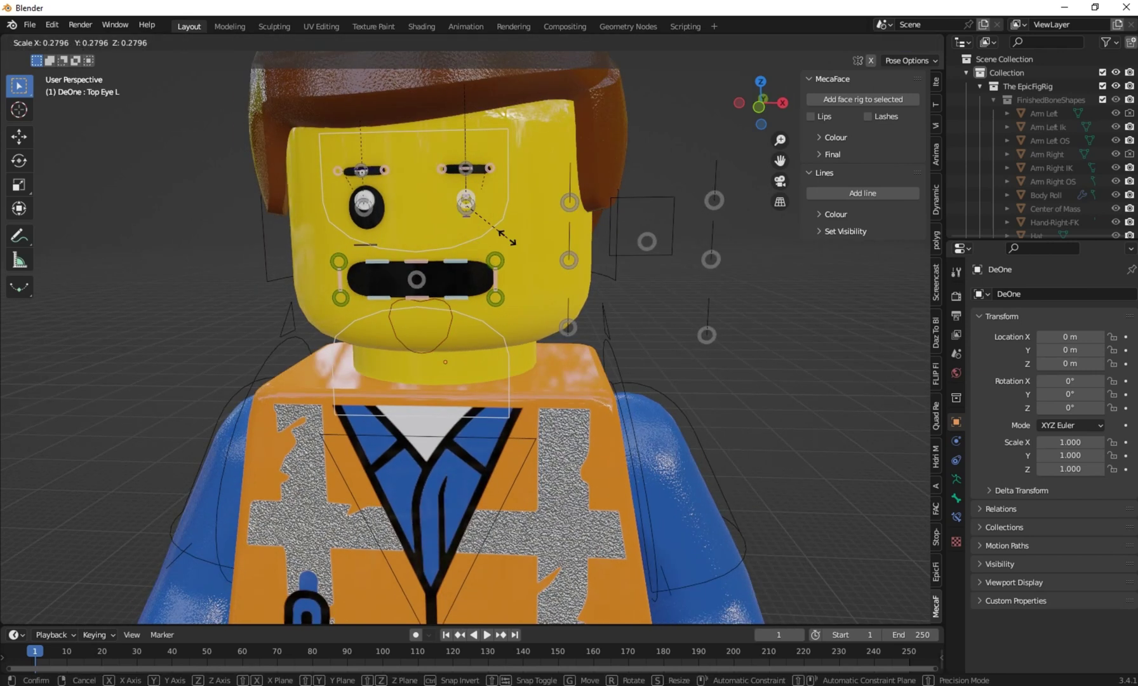
key(z)
right_click(675, 440)
Add the right eye's upper and lower controls to the selection and try closing both eyes with a Z scale.
scroll(660, 419, down, 1)
scroll(520, 273, up, 2)
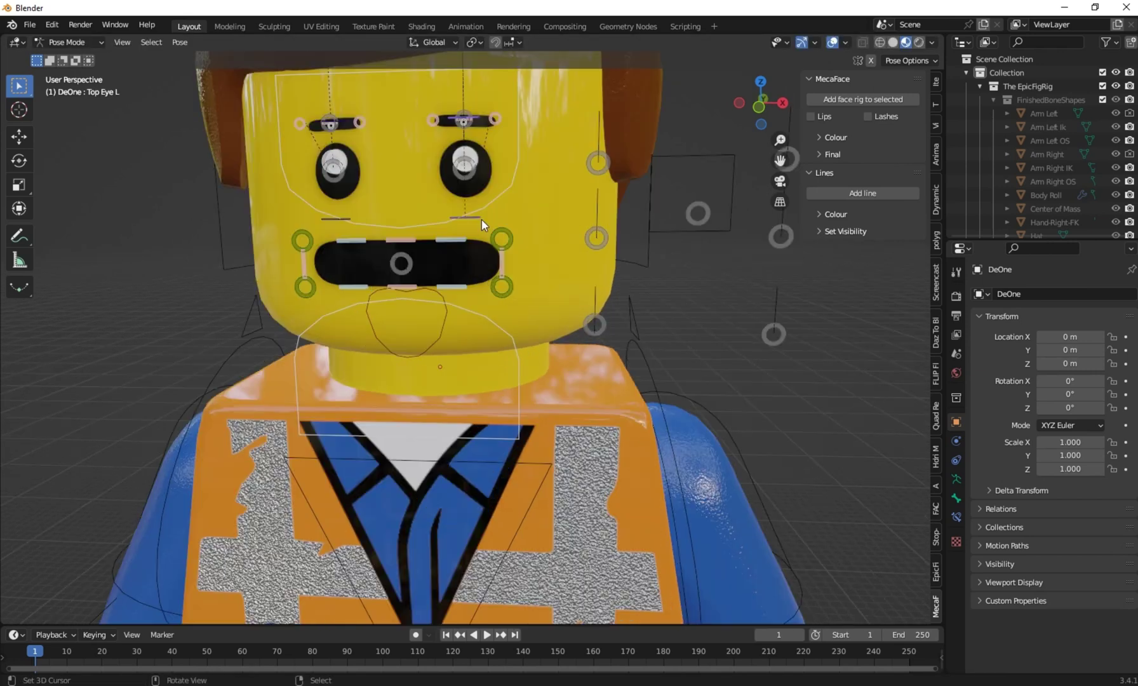
shift+right_click(329, 122)
shift+right_click(336, 218)
scroll(445, 254, down, 3)
key(s)
key(z)
right_click(646, 368)
Move the mouth size control well outside its square to exaggerate the mouth opening.
middle_drag(643, 370, 492, 326)
right_click(519, 262)
middle_drag(520, 263, 580, 270)
key(g)
click(606, 270)
right_click(605, 271)
key(alt+g)
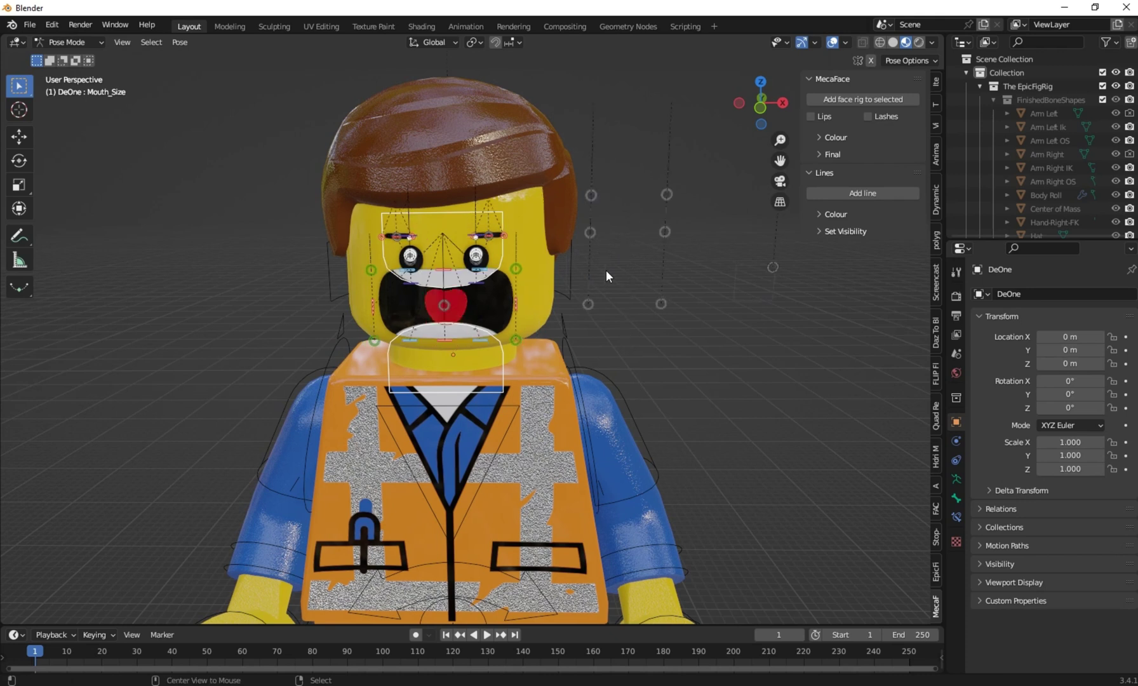
middle_drag(510, 422, 507, 394)
middle_drag(367, 332, 373, 368)
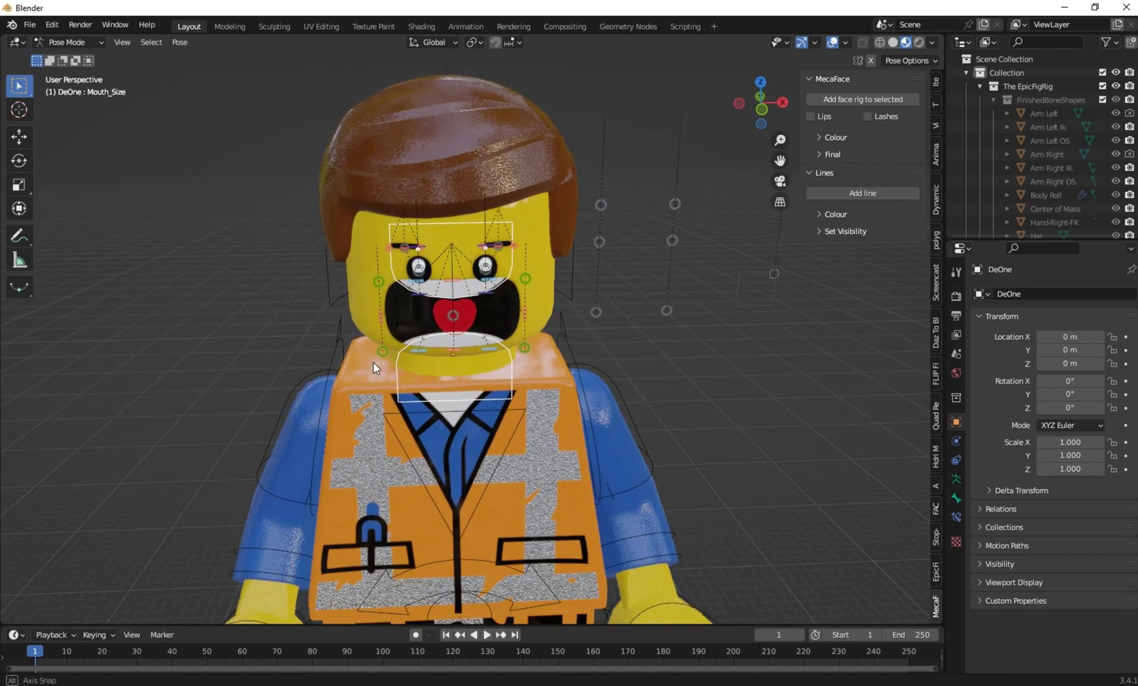
Apply the Base pose from the face armature's legacy pose library.
click(956, 478)
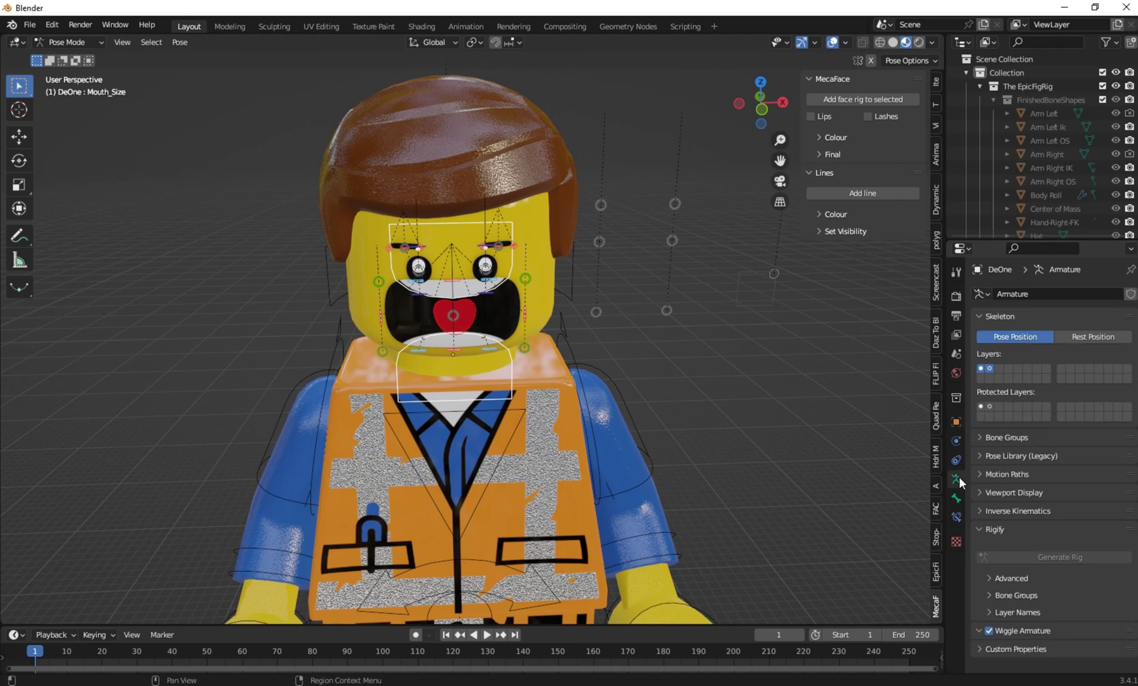
click(992, 453)
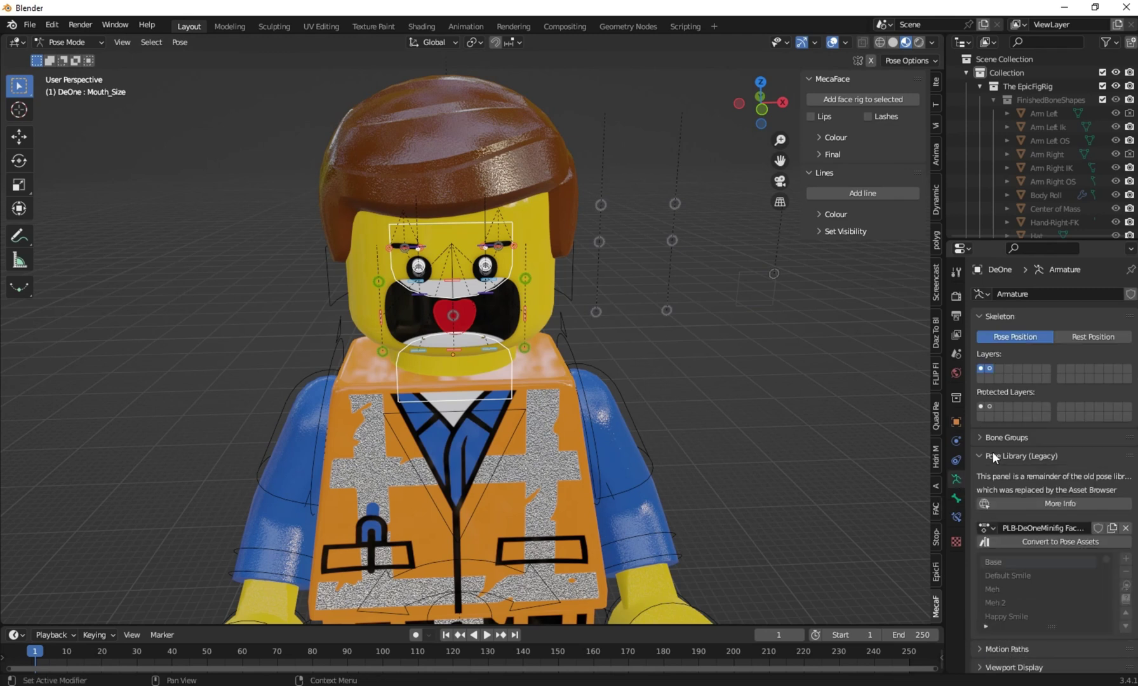
click(1127, 586)
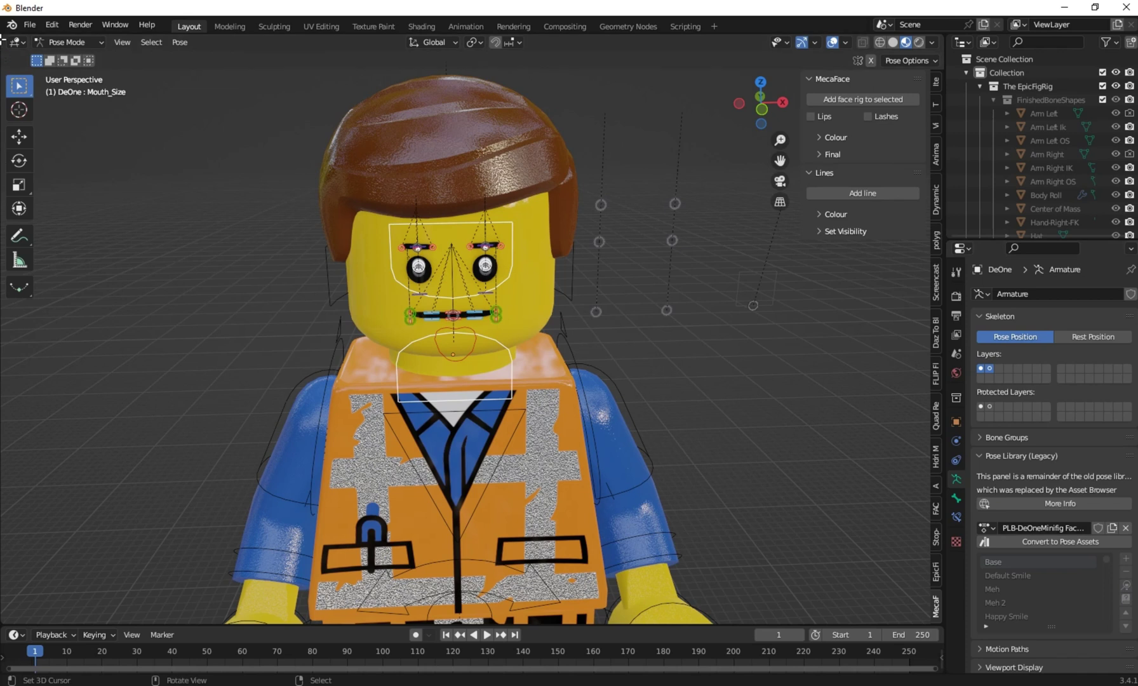
Raise the mouth size control within its square to open the mouth into a shout.
click(550, 282)
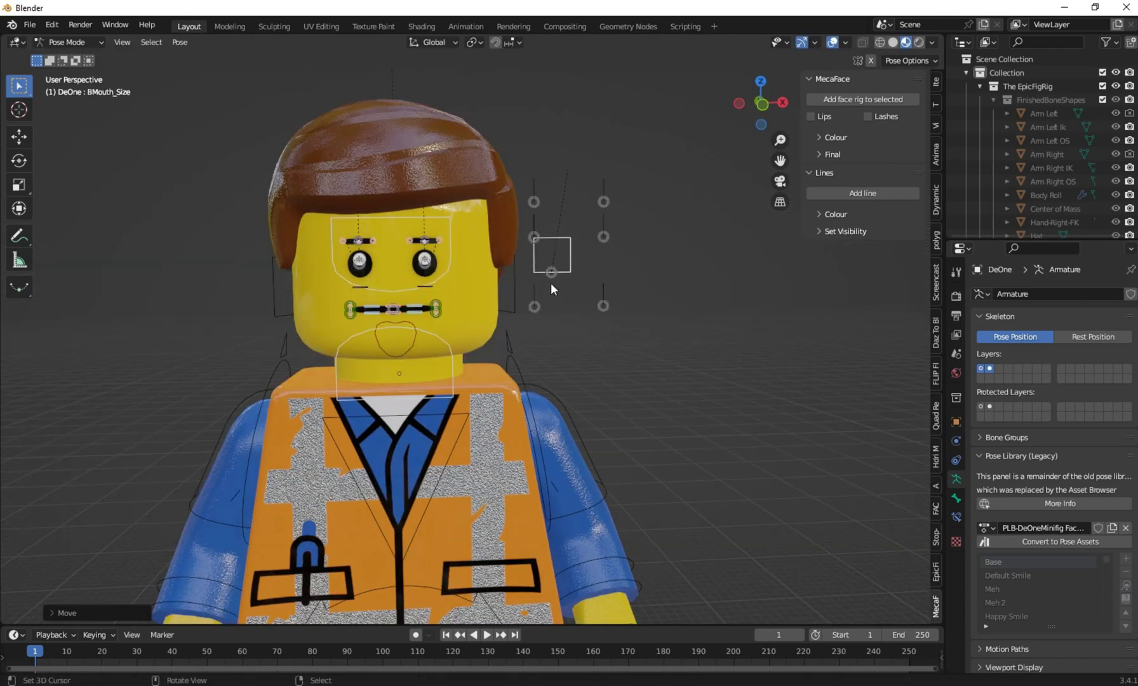
key(g)
right_click(567, 244)
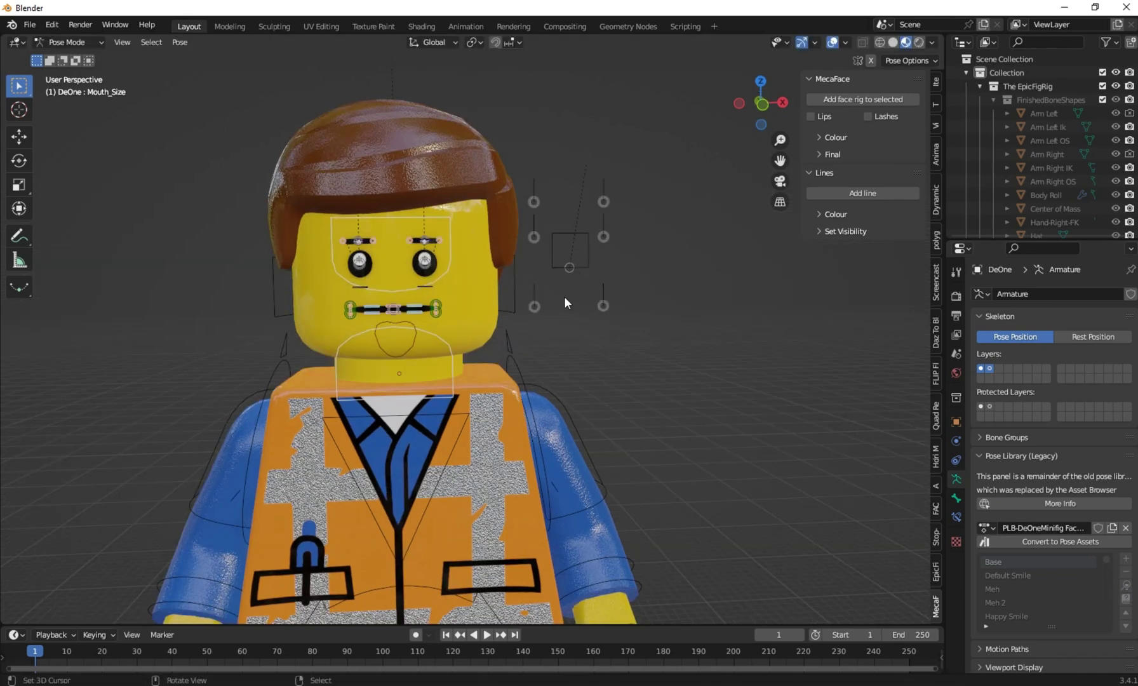
key(g)
click(522, 303)
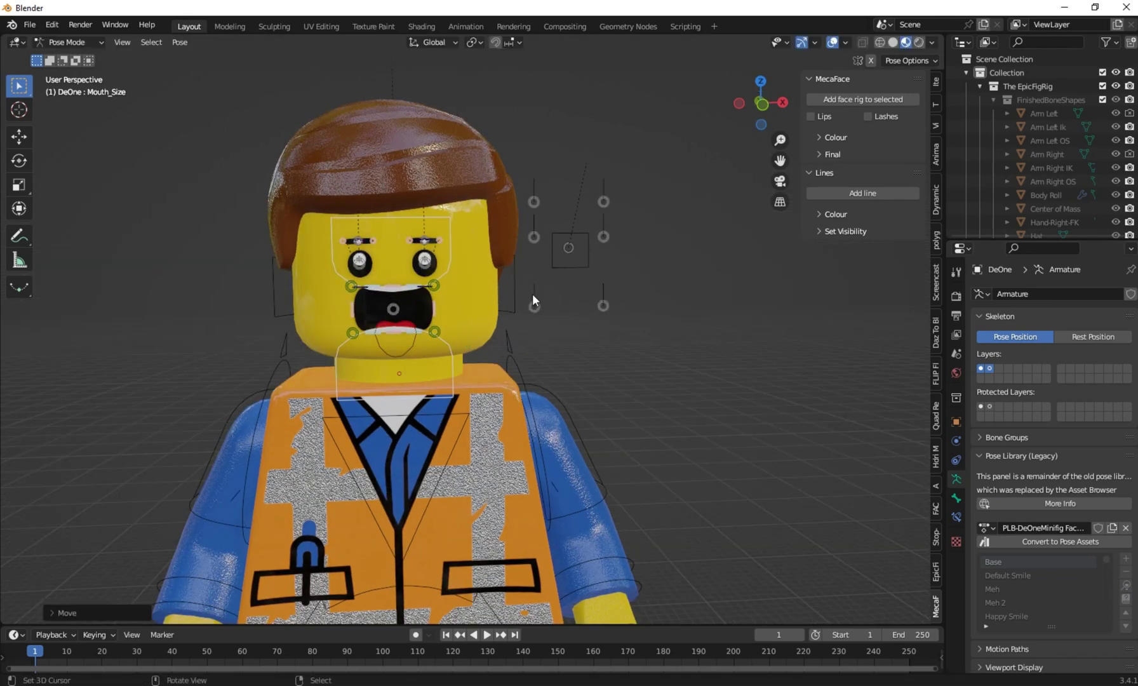
Leave the face rig's Pose Mode, select the figure's body rig, and enter Pose Mode on it.
scroll(433, 341, up, 2)
scroll(489, 356, down, 5)
middle_drag(489, 355, 439, 550)
click(75, 40)
click(71, 55)
right_click(574, 574)
click(55, 41)
click(66, 84)
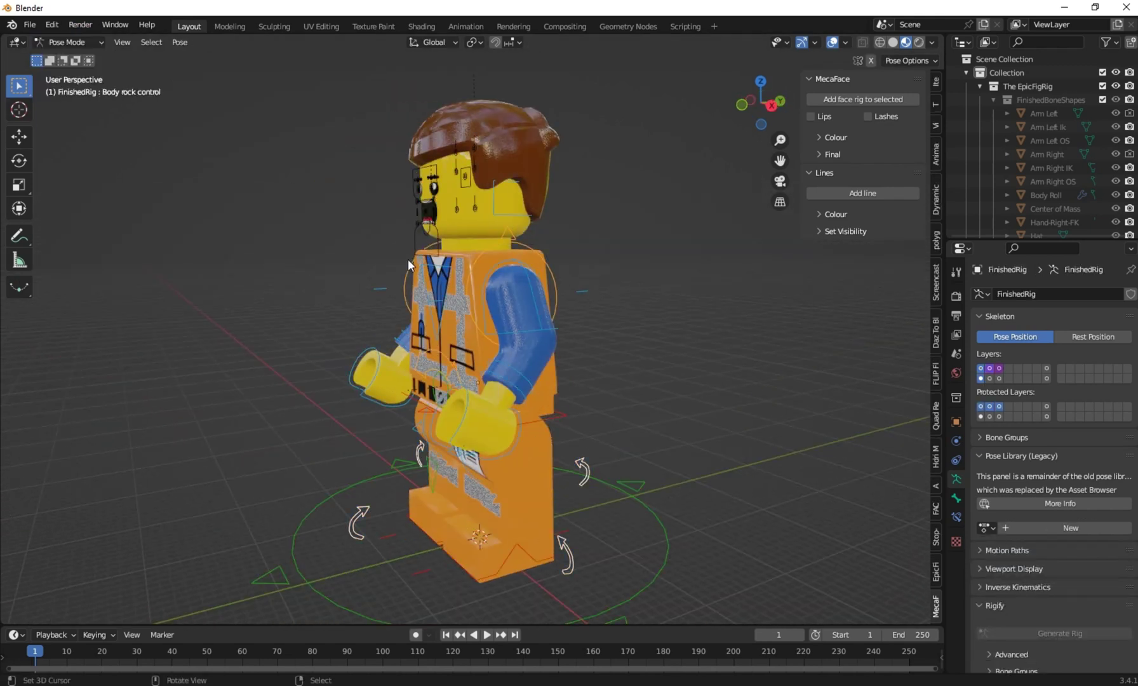
Try moving the left foot's IK control forward to swing the leg, cancelling the move.
right_click(556, 559)
middle_drag(556, 560, 548, 559)
key(g)
key(x)
key(x)
key(x)
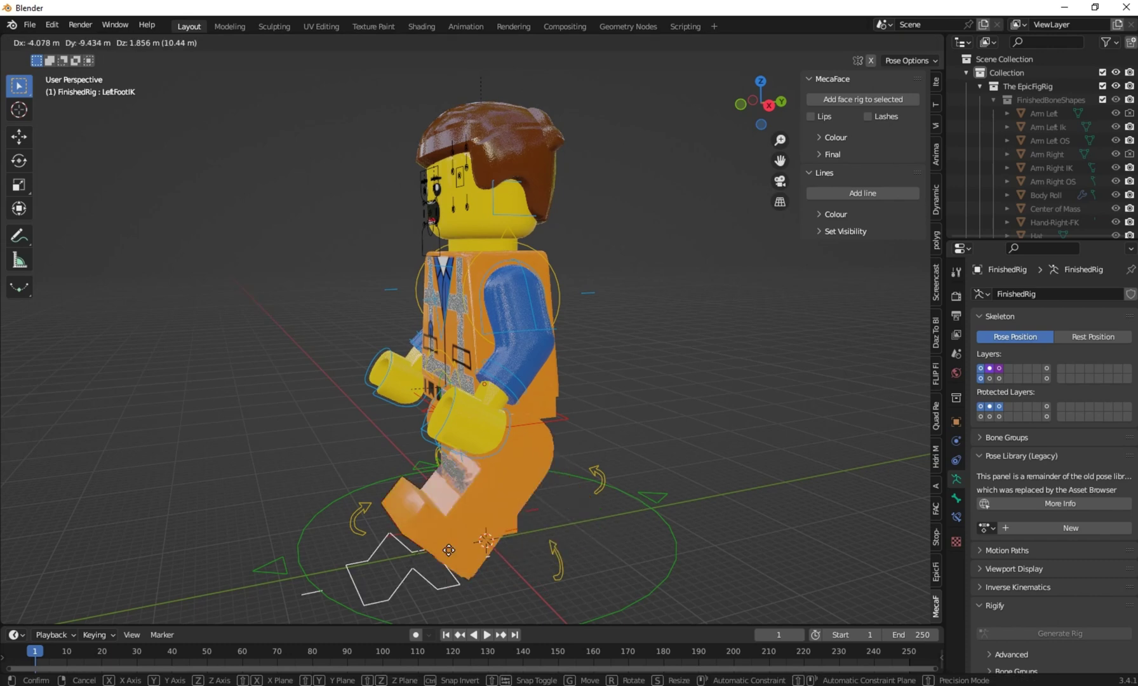
right_click(447, 546)
Try rotating the control around the torso, cancelling the rotation.
middle_drag(490, 346, 515, 341)
right_click(548, 293)
key(r)
right_click(582, 369)
Try turning the head by rotating its control about Z, cancelling the rotation.
middle_drag(583, 369, 617, 366)
right_click(500, 215)
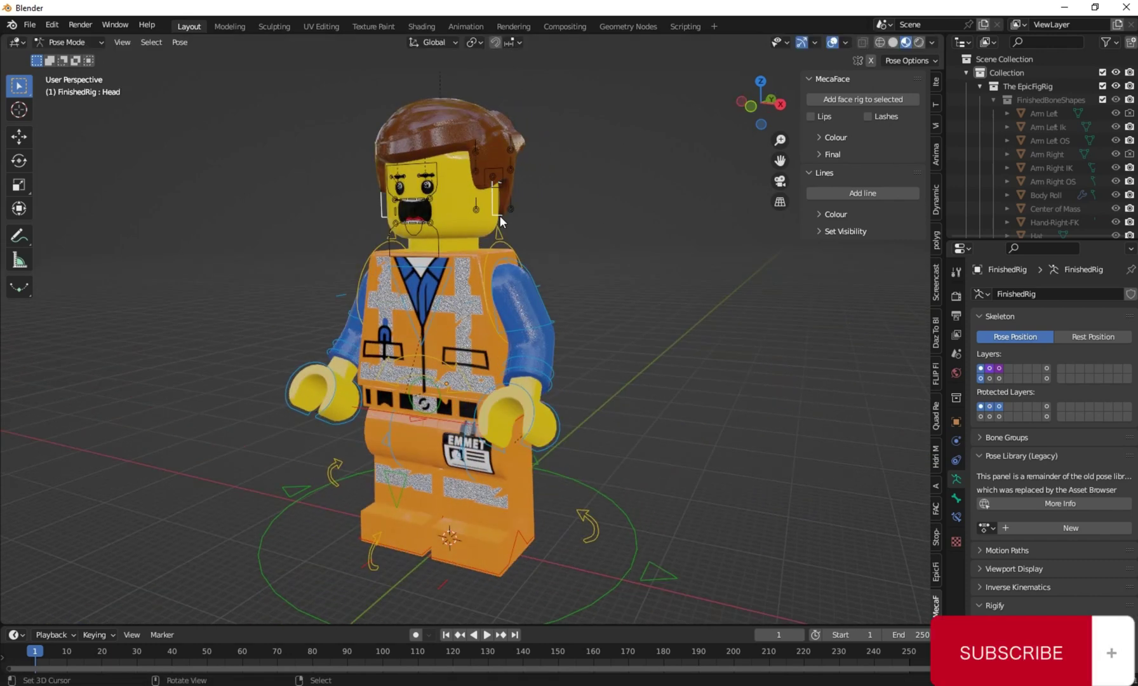
middle_drag(499, 215, 514, 222)
key(r)
key(z)
right_click(541, 373)
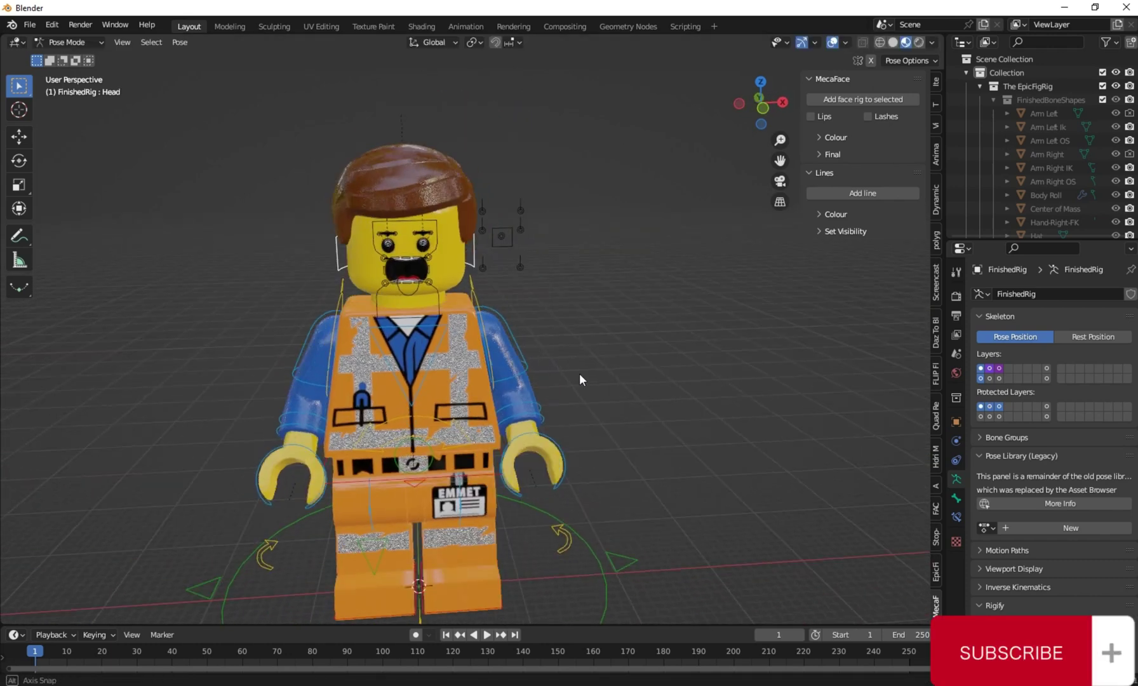